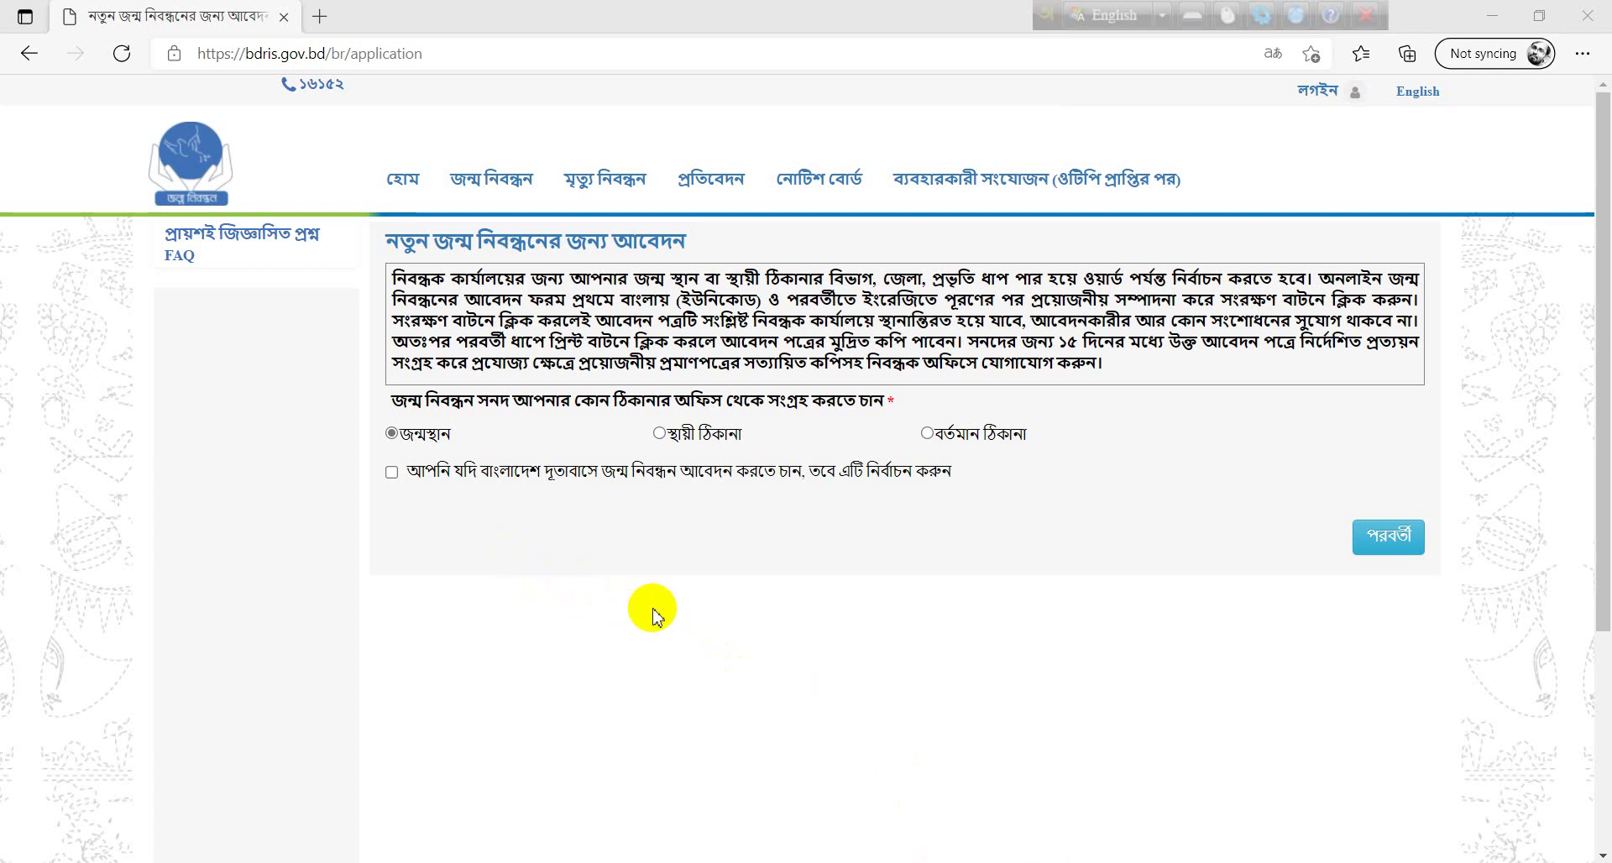
pyautogui.moveTo(504, 168)
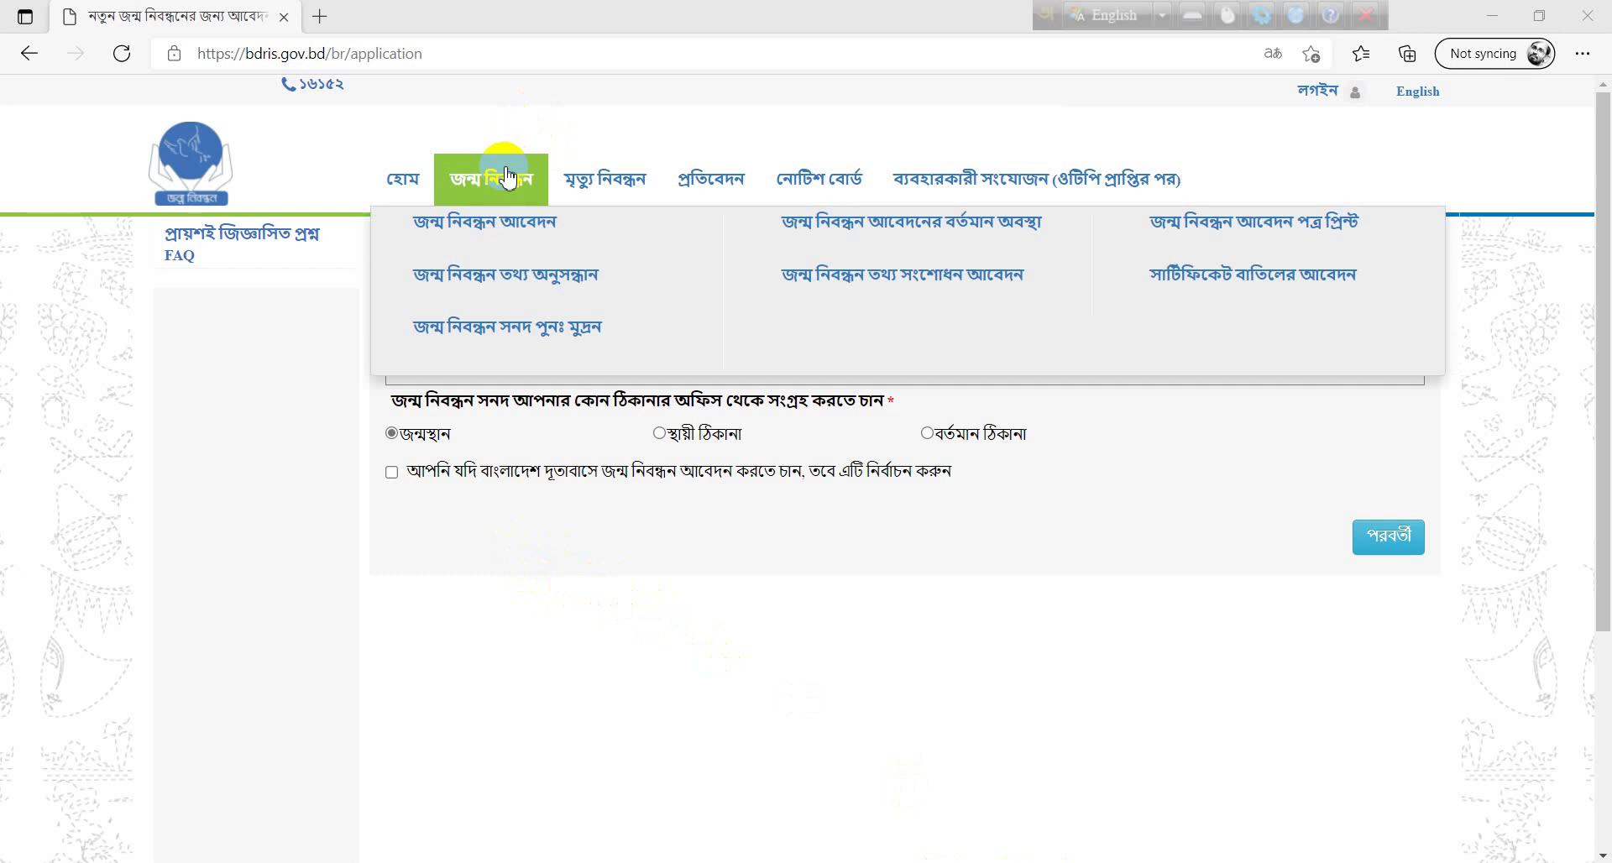
pyautogui.click(510, 237)
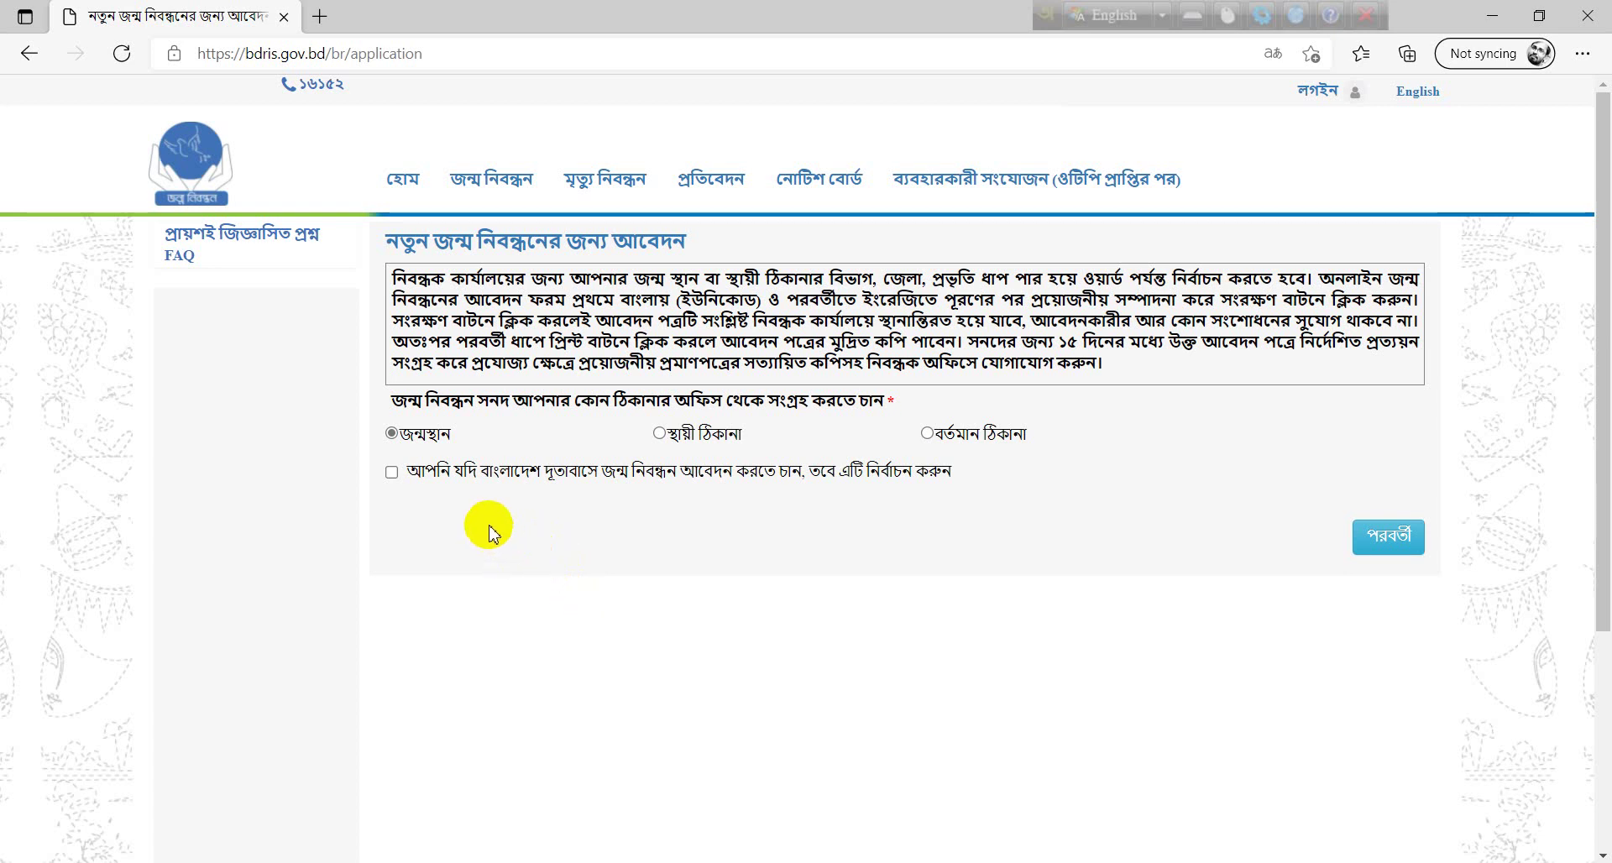
pyautogui.click(392, 472)
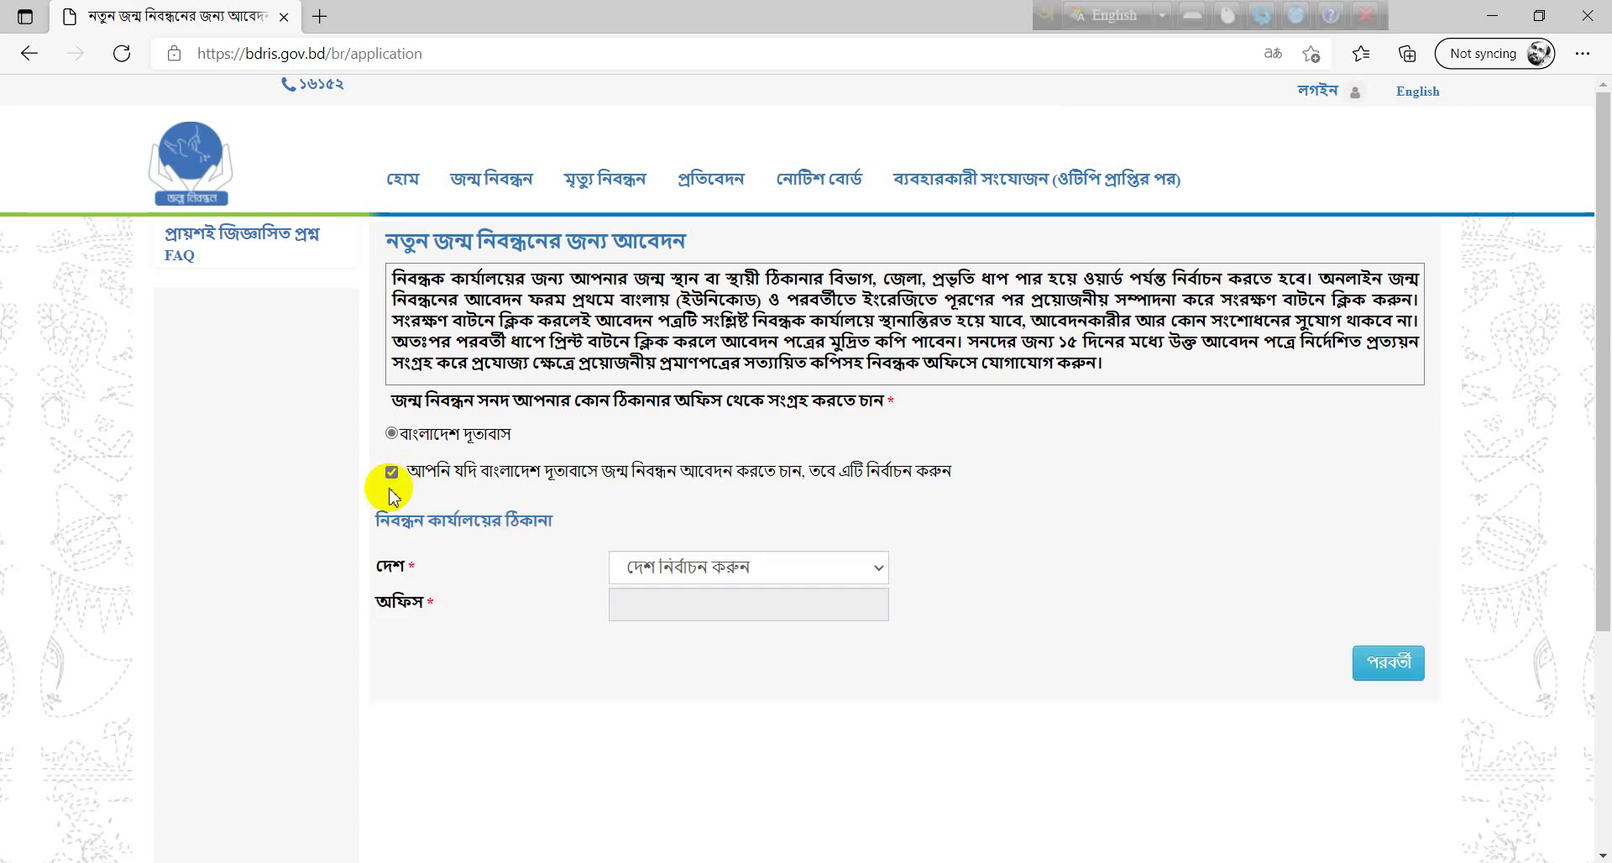
pyautogui.click(680, 579)
pyautogui.click(682, 497)
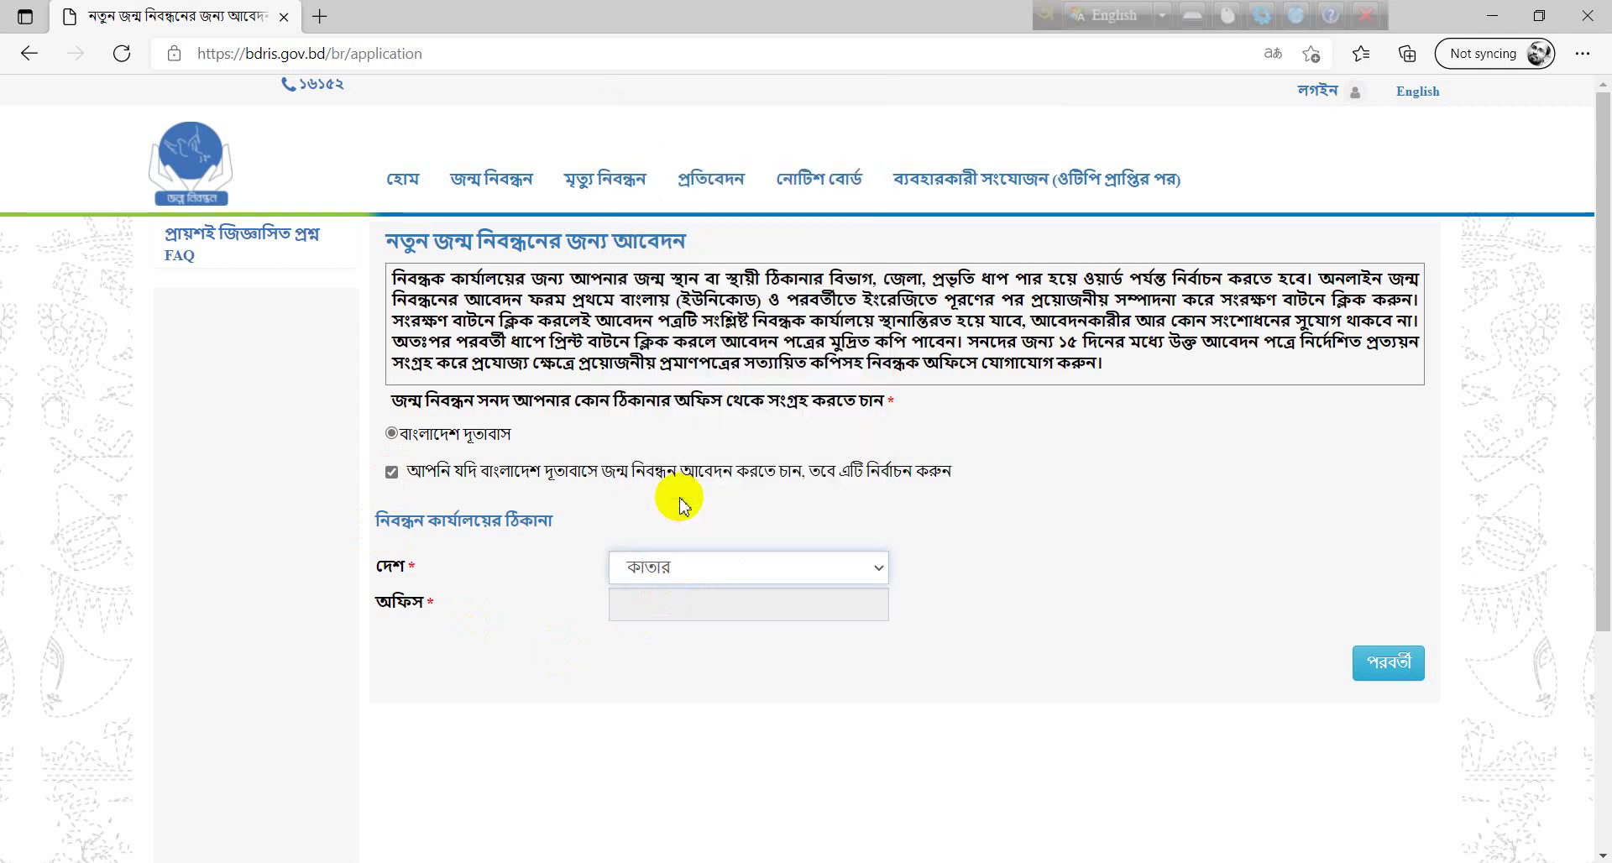
pyautogui.click(702, 604)
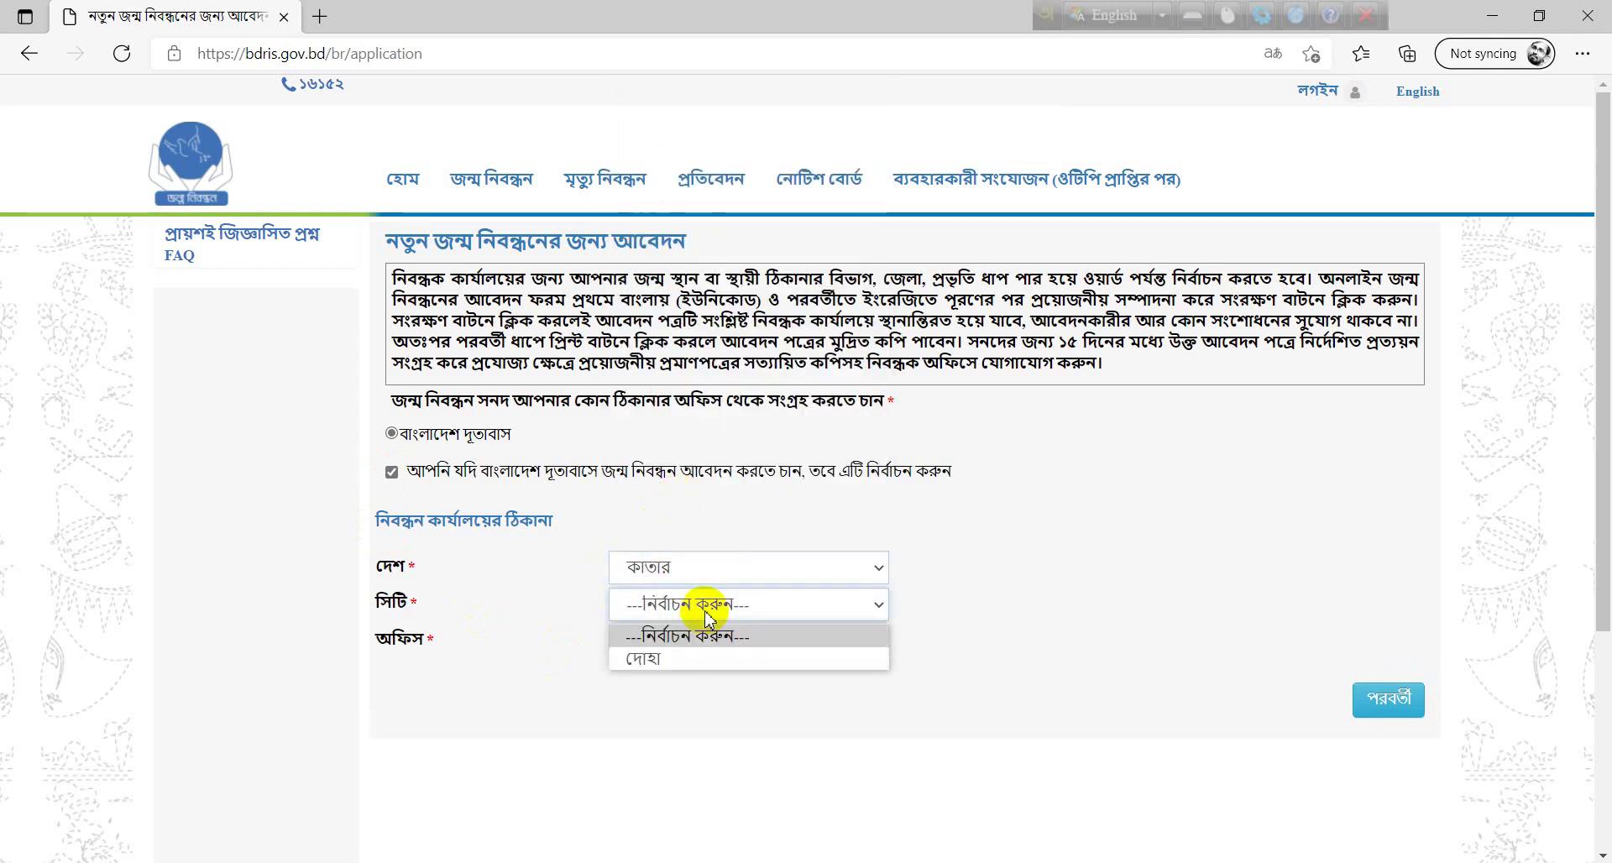
pyautogui.click(690, 658)
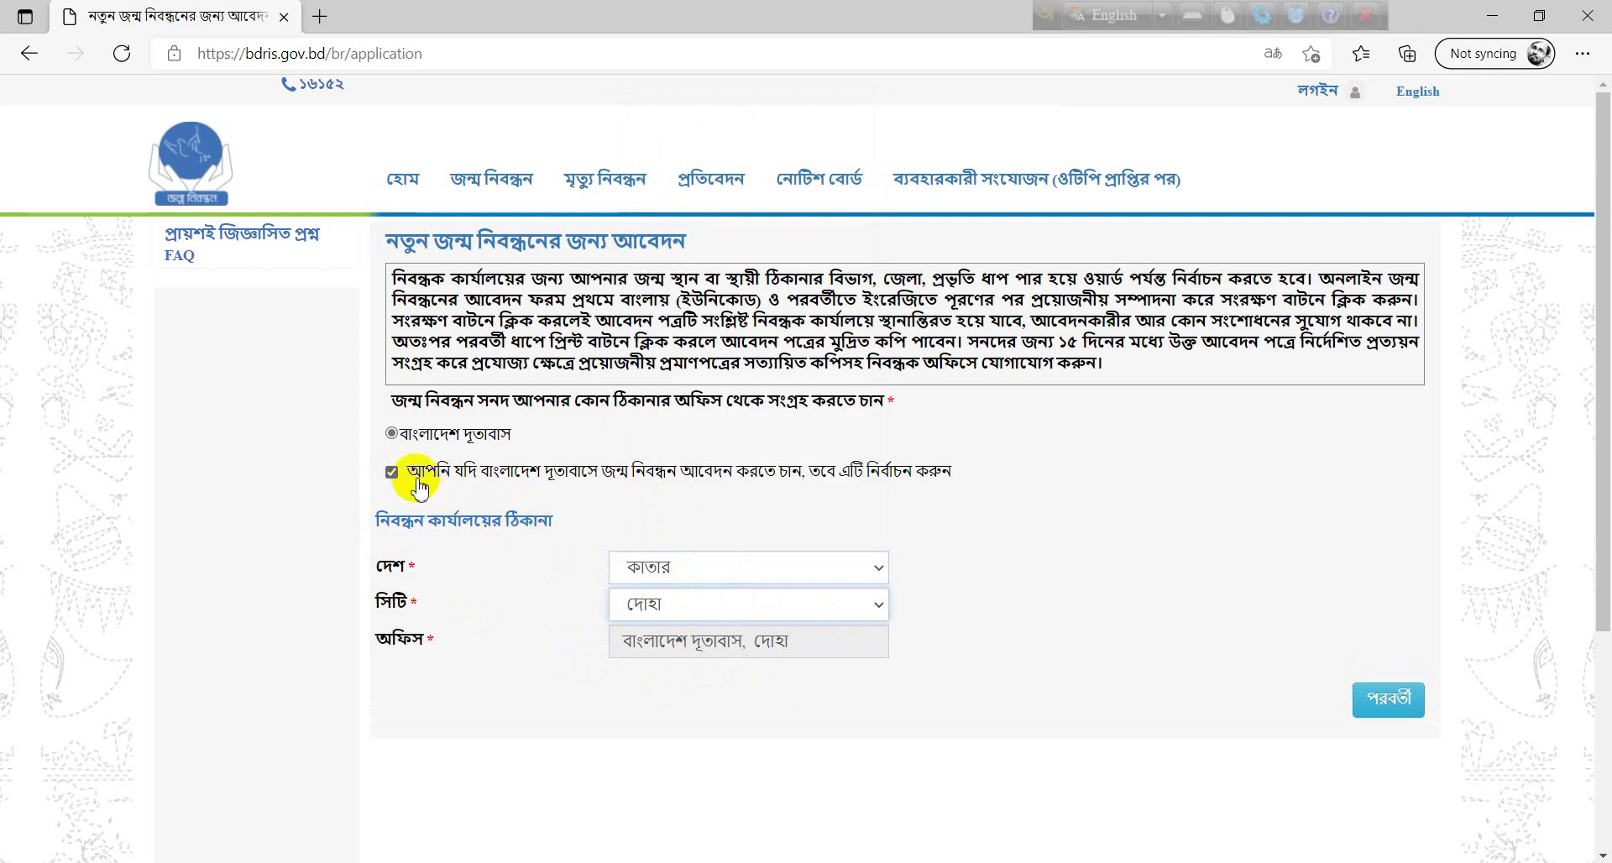
pyautogui.click(391, 472)
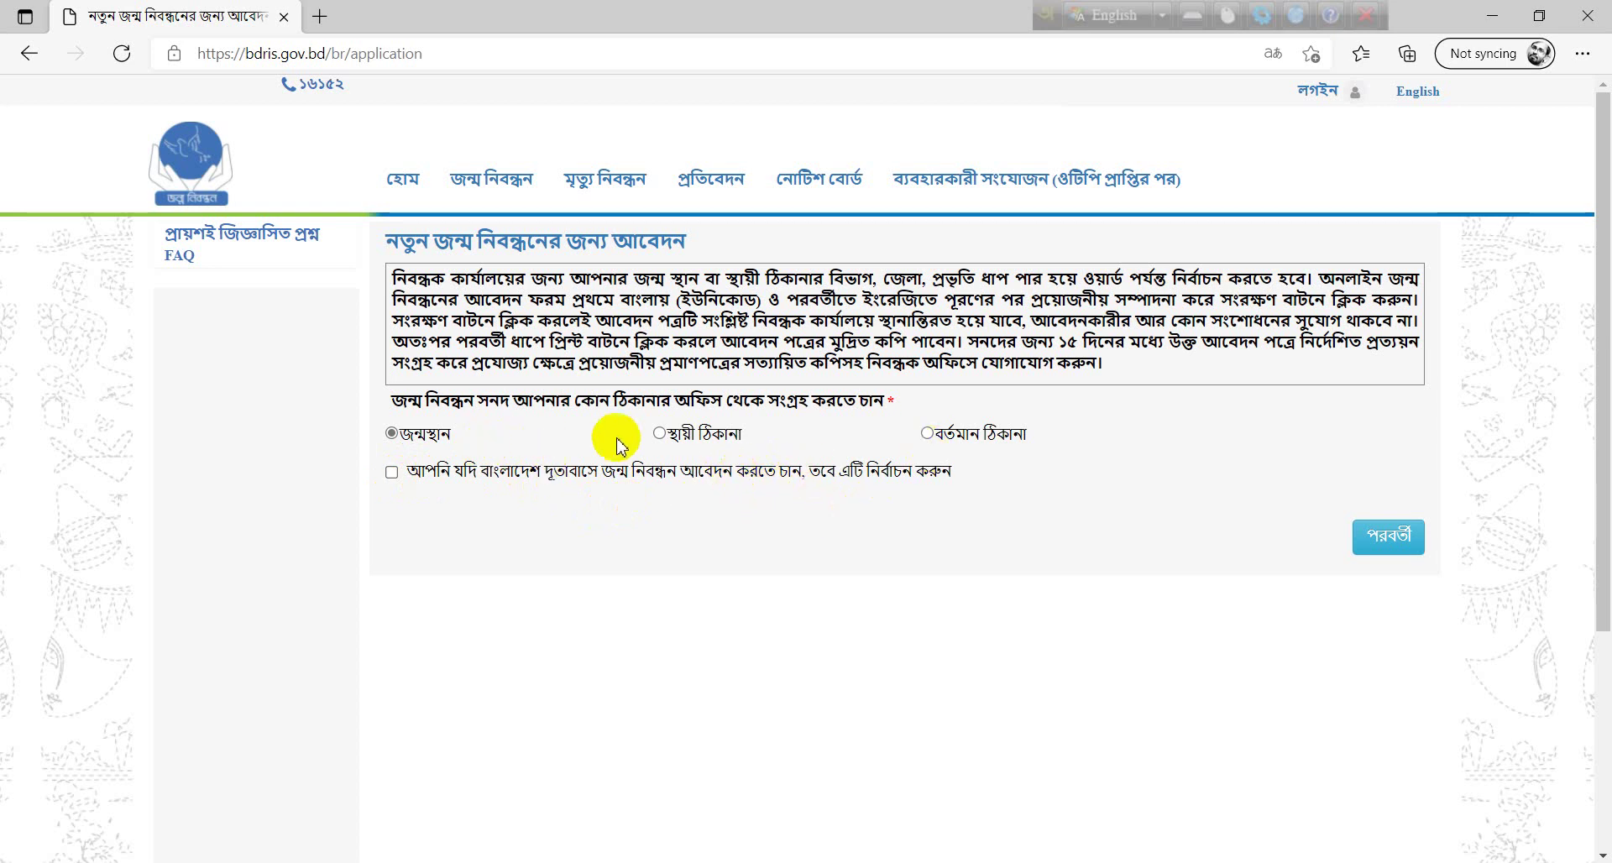
# - Choose বর্তমান ঠিকানা as the office for collecting the certificate and continue
pyautogui.click(927, 433)
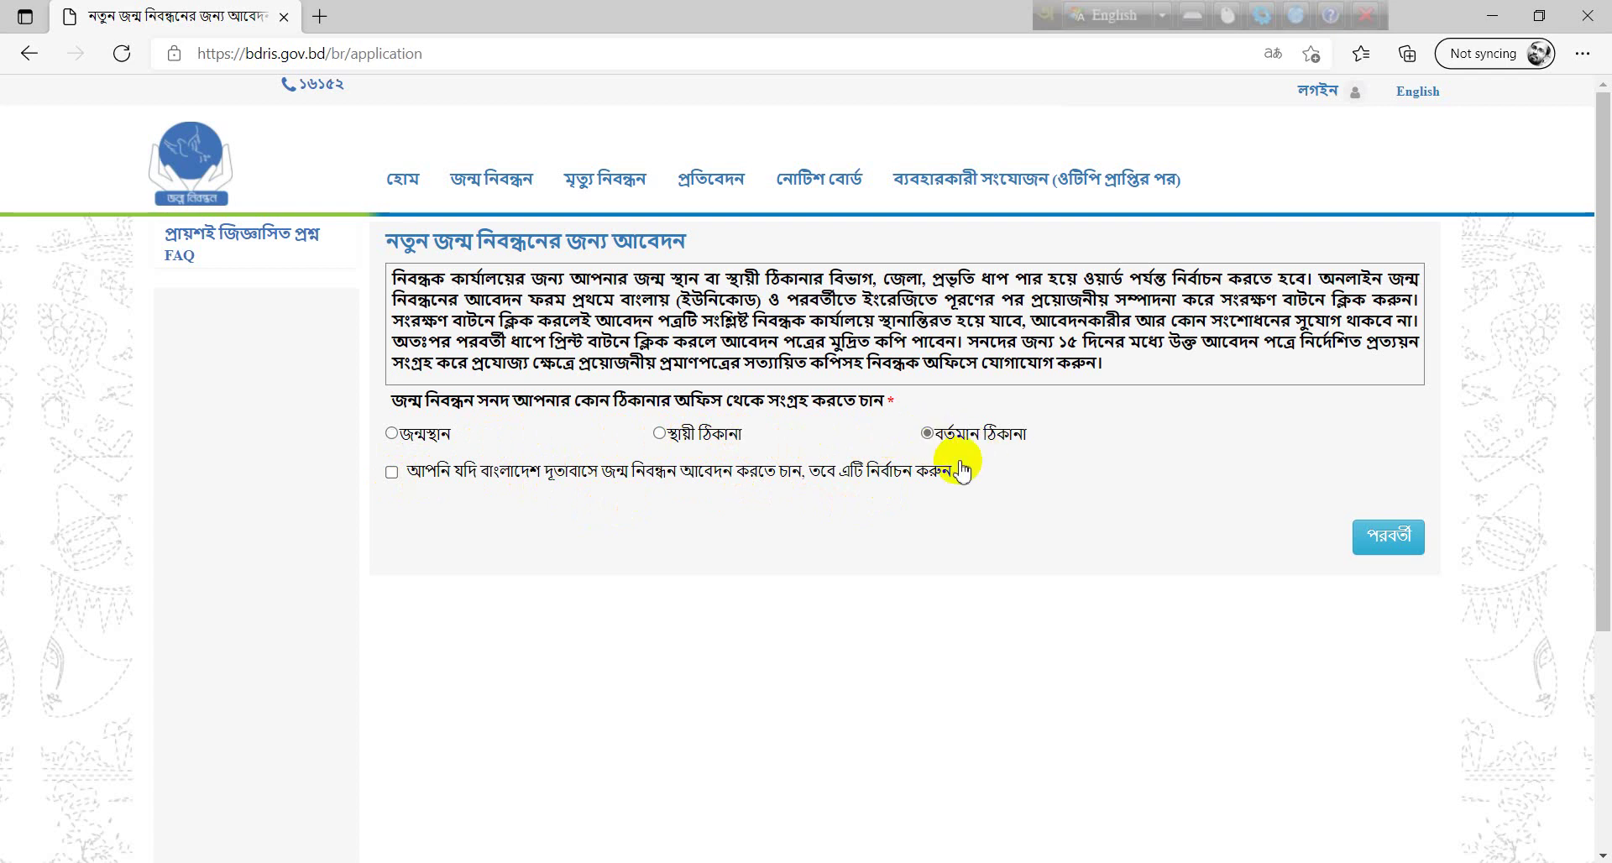
pyautogui.click(1386, 546)
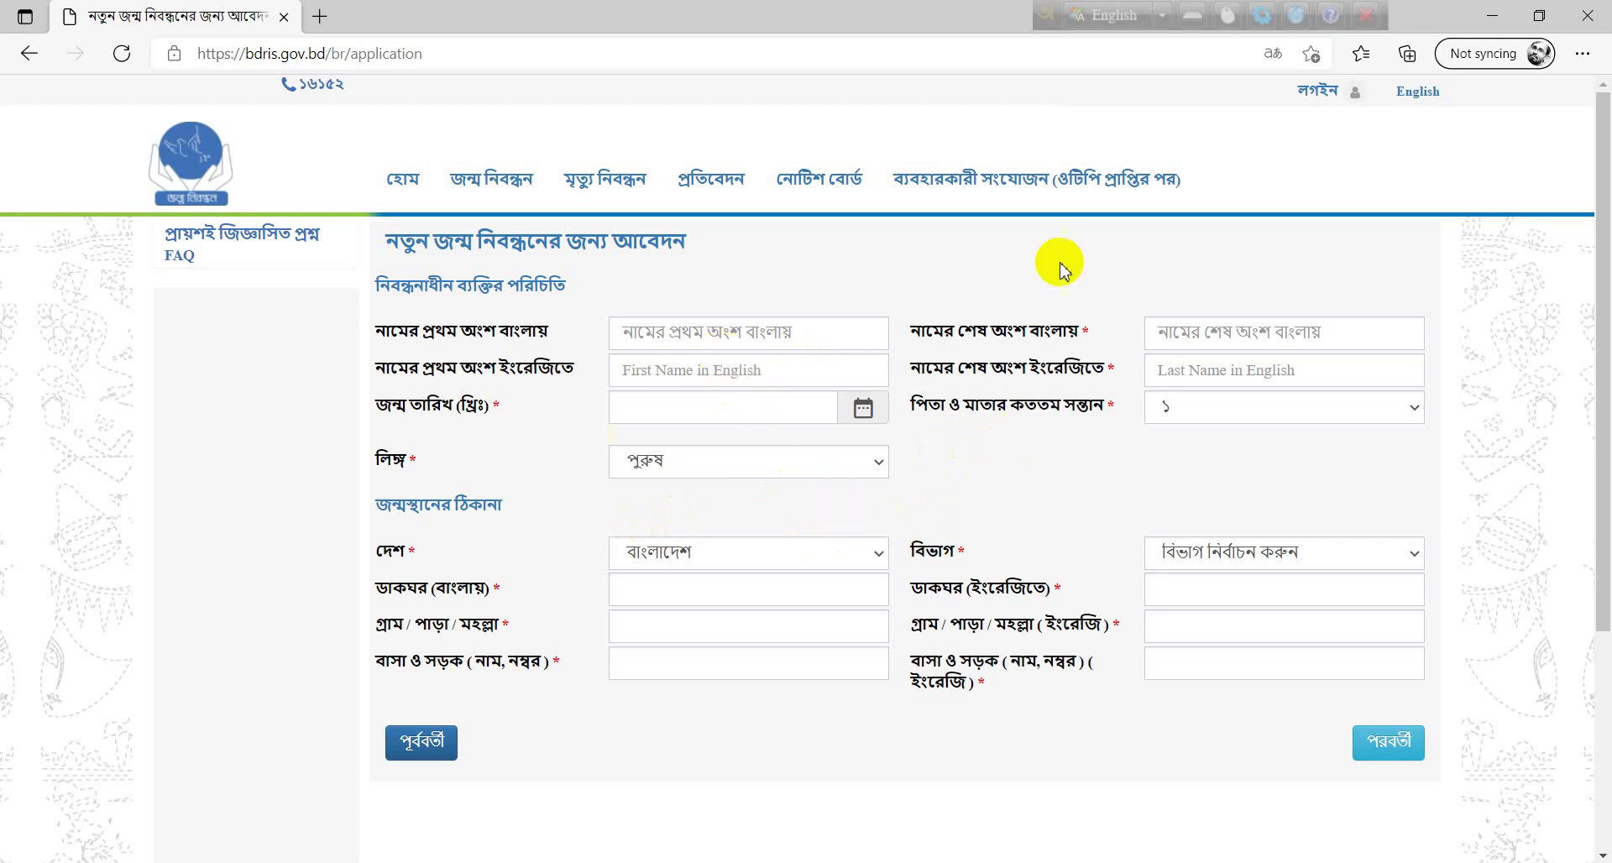
# - Enter the registrant's first and last names in Bengali using Avro's বাংলা mode
pyautogui.click(1108, 25)
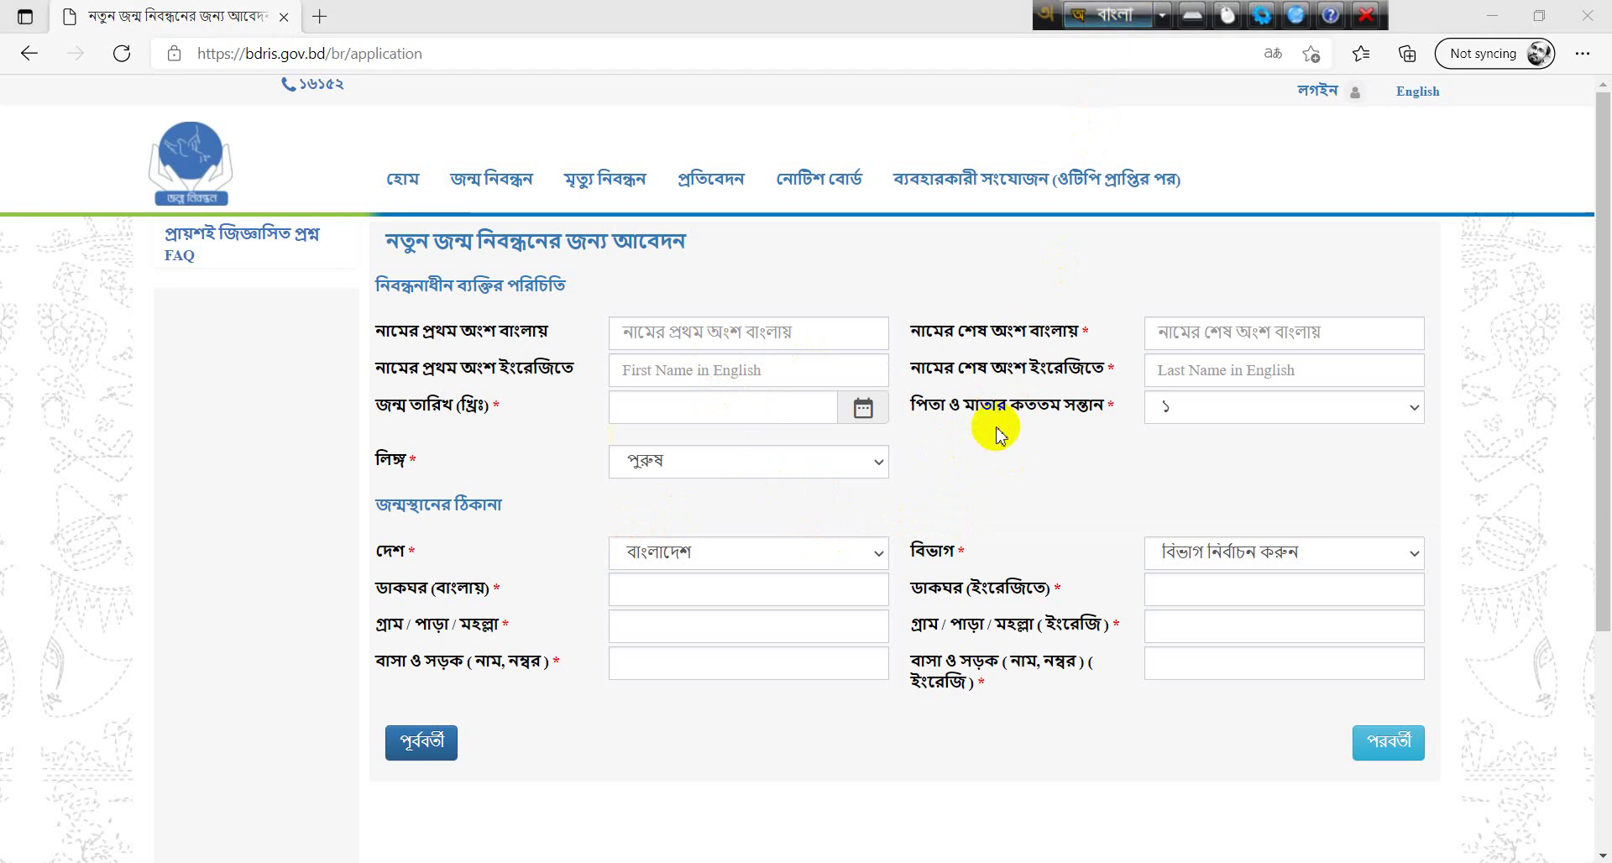
pyautogui.click(797, 333)
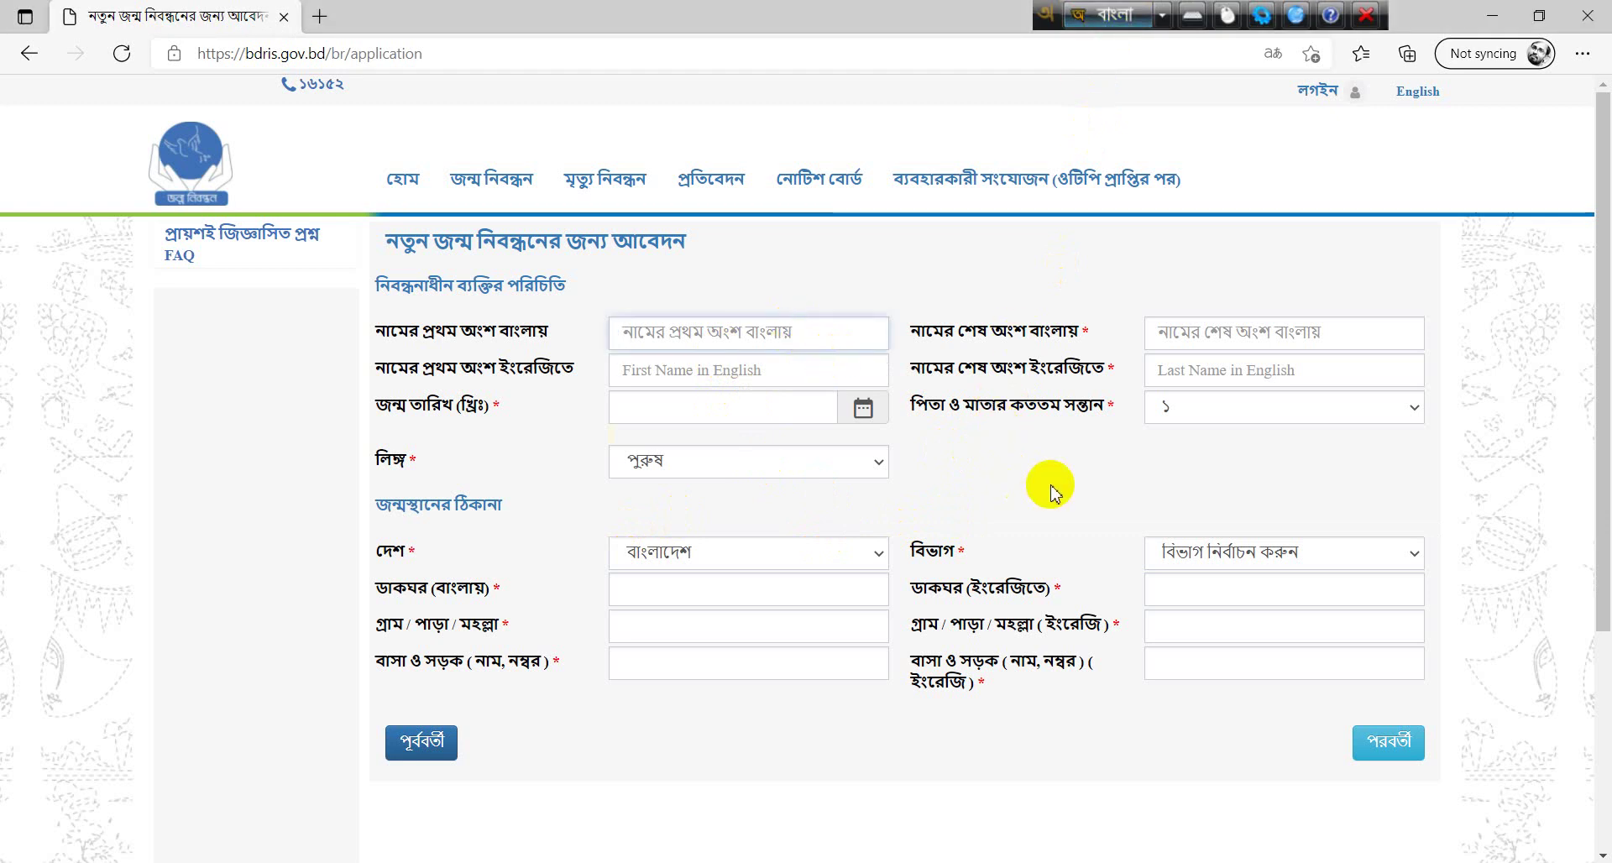
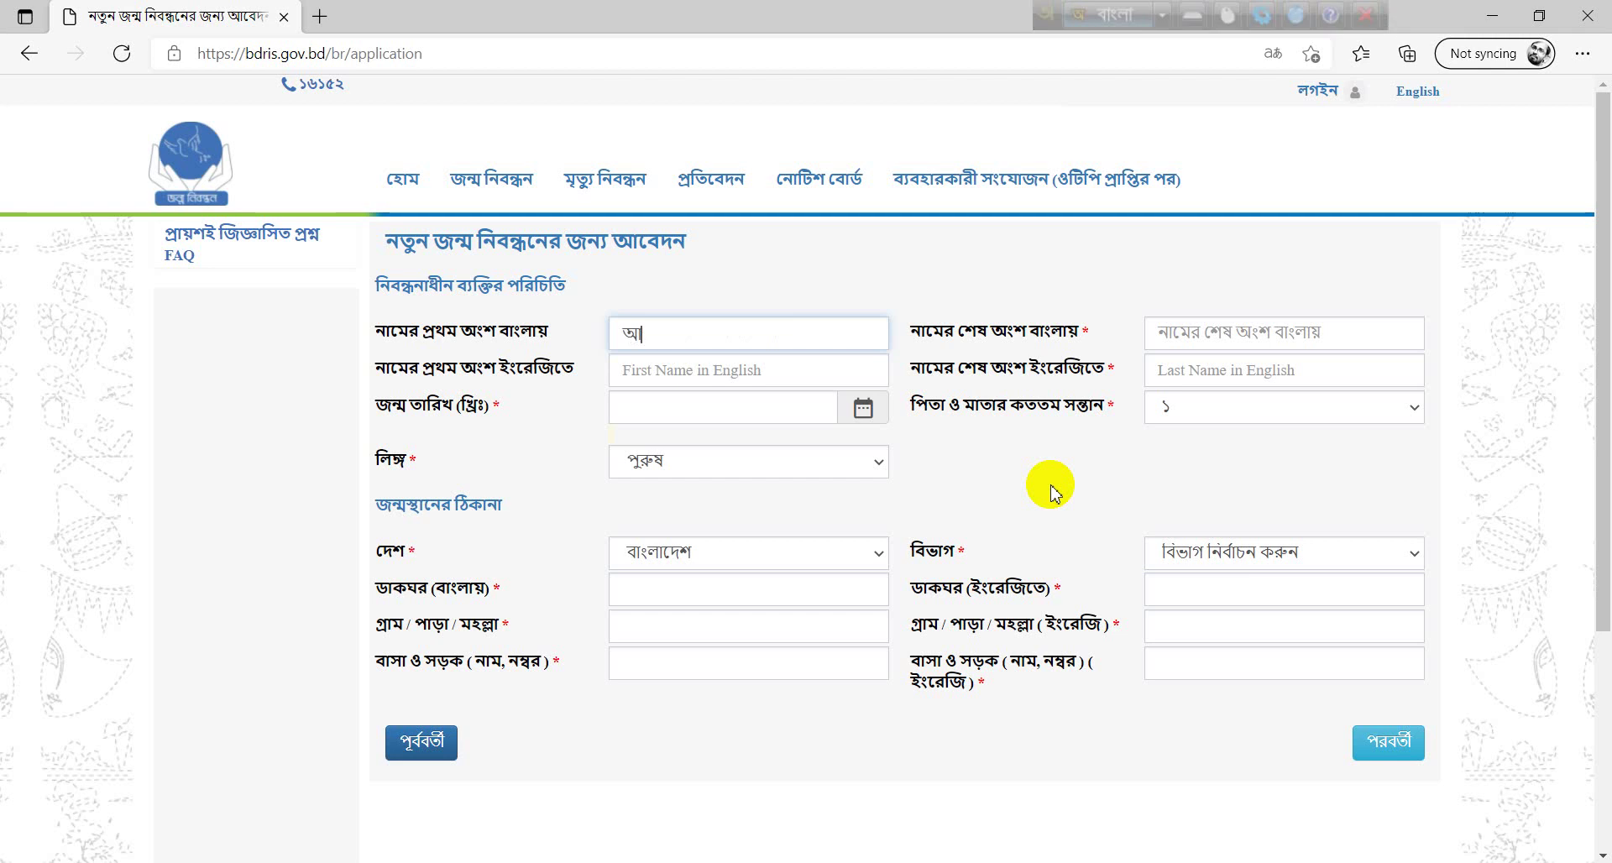
pyautogui.press('Tab')
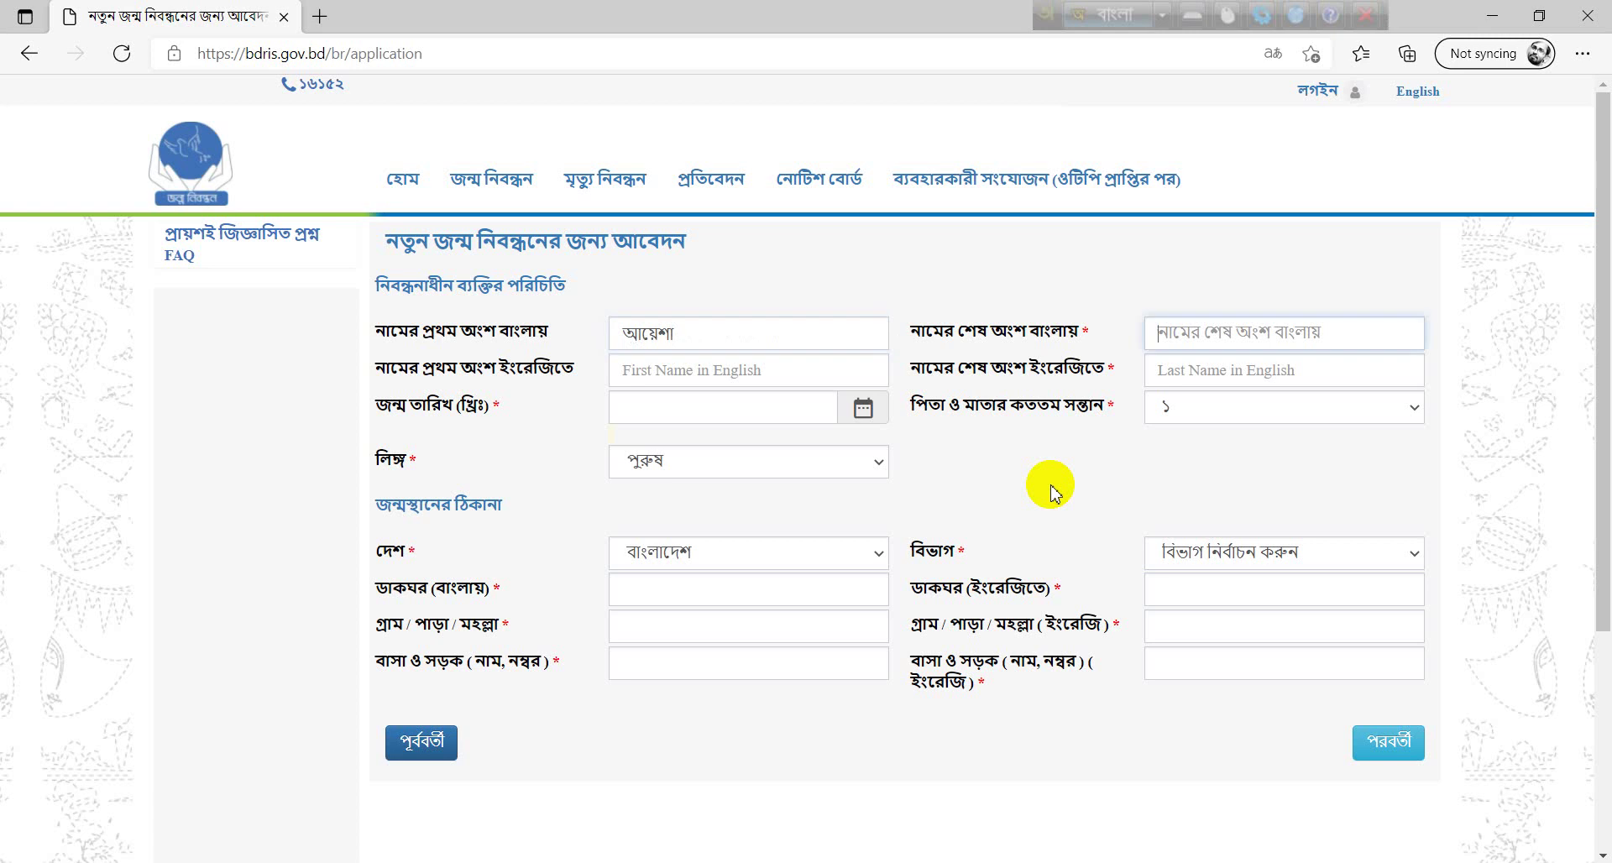
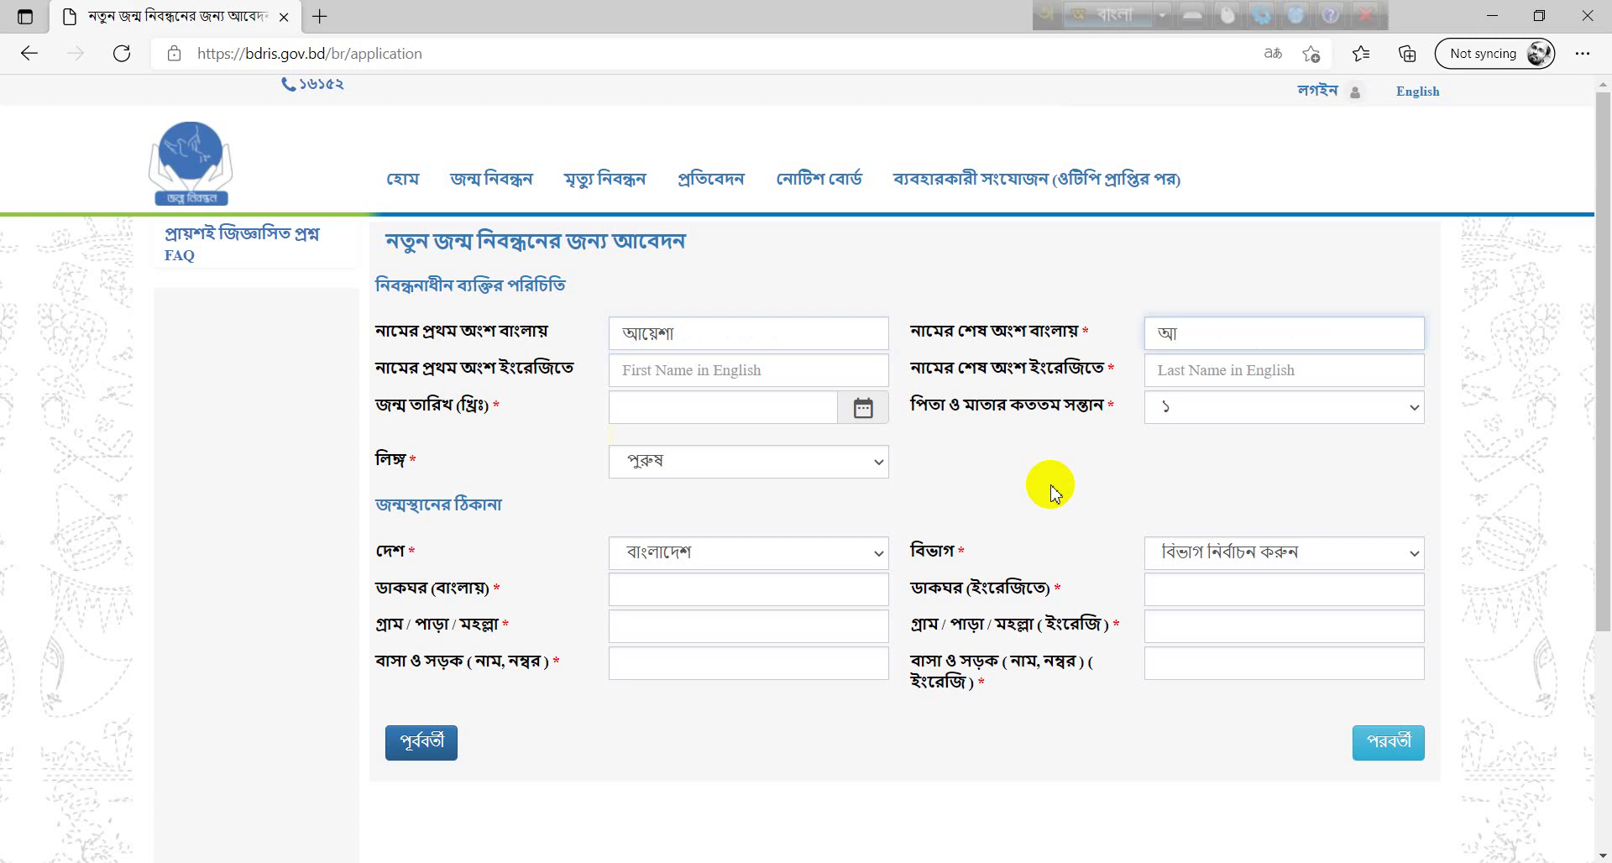
# - Enter the registrant's first and last names in English in capitals
pyautogui.click(788, 373)
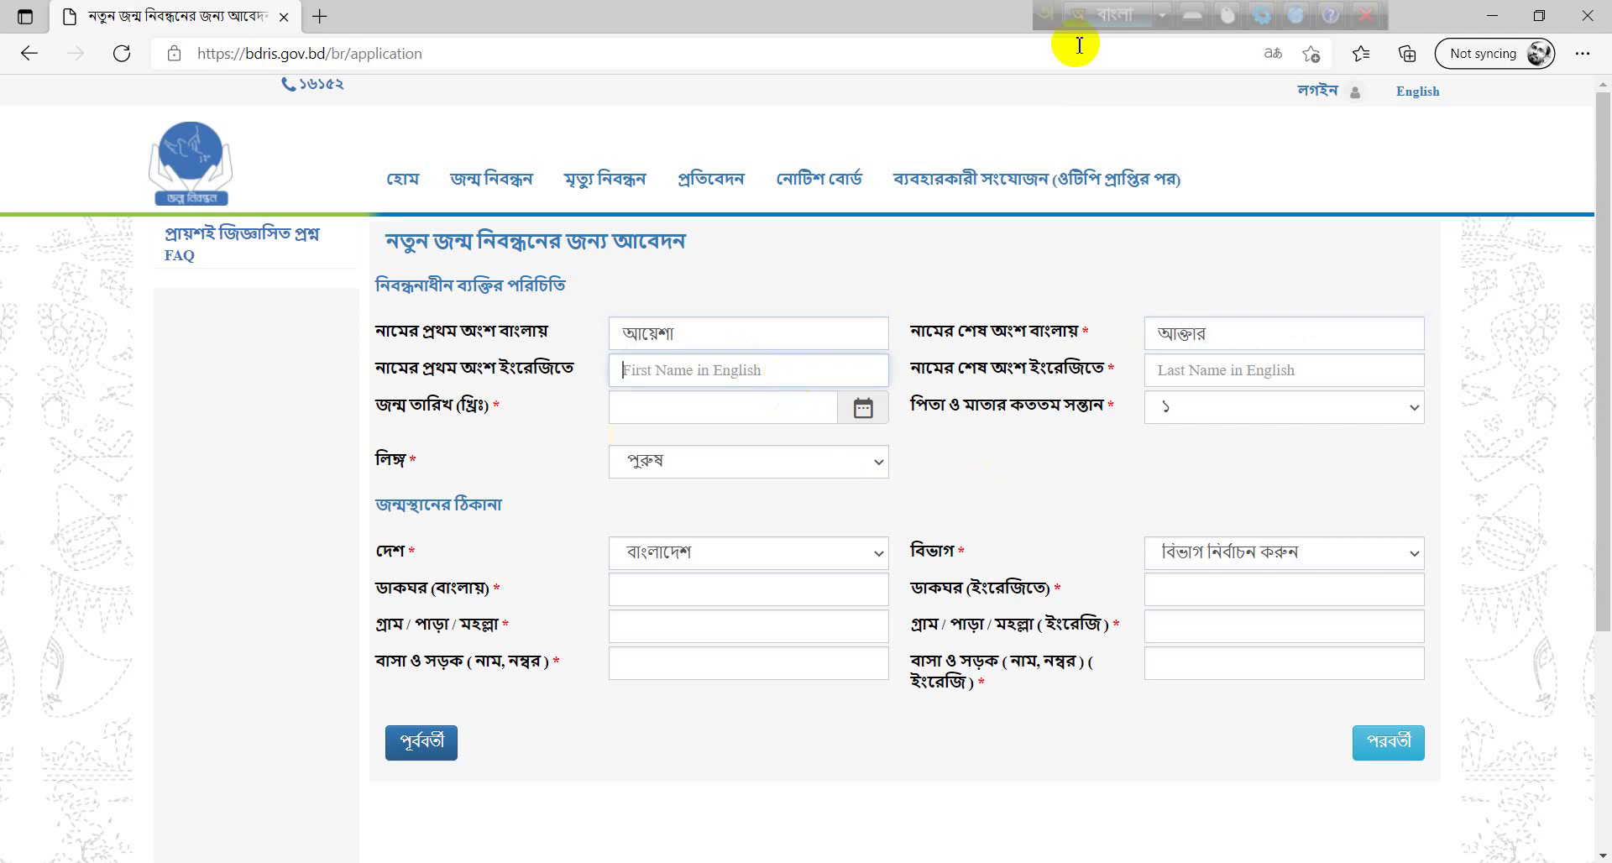
pyautogui.click(1110, 15)
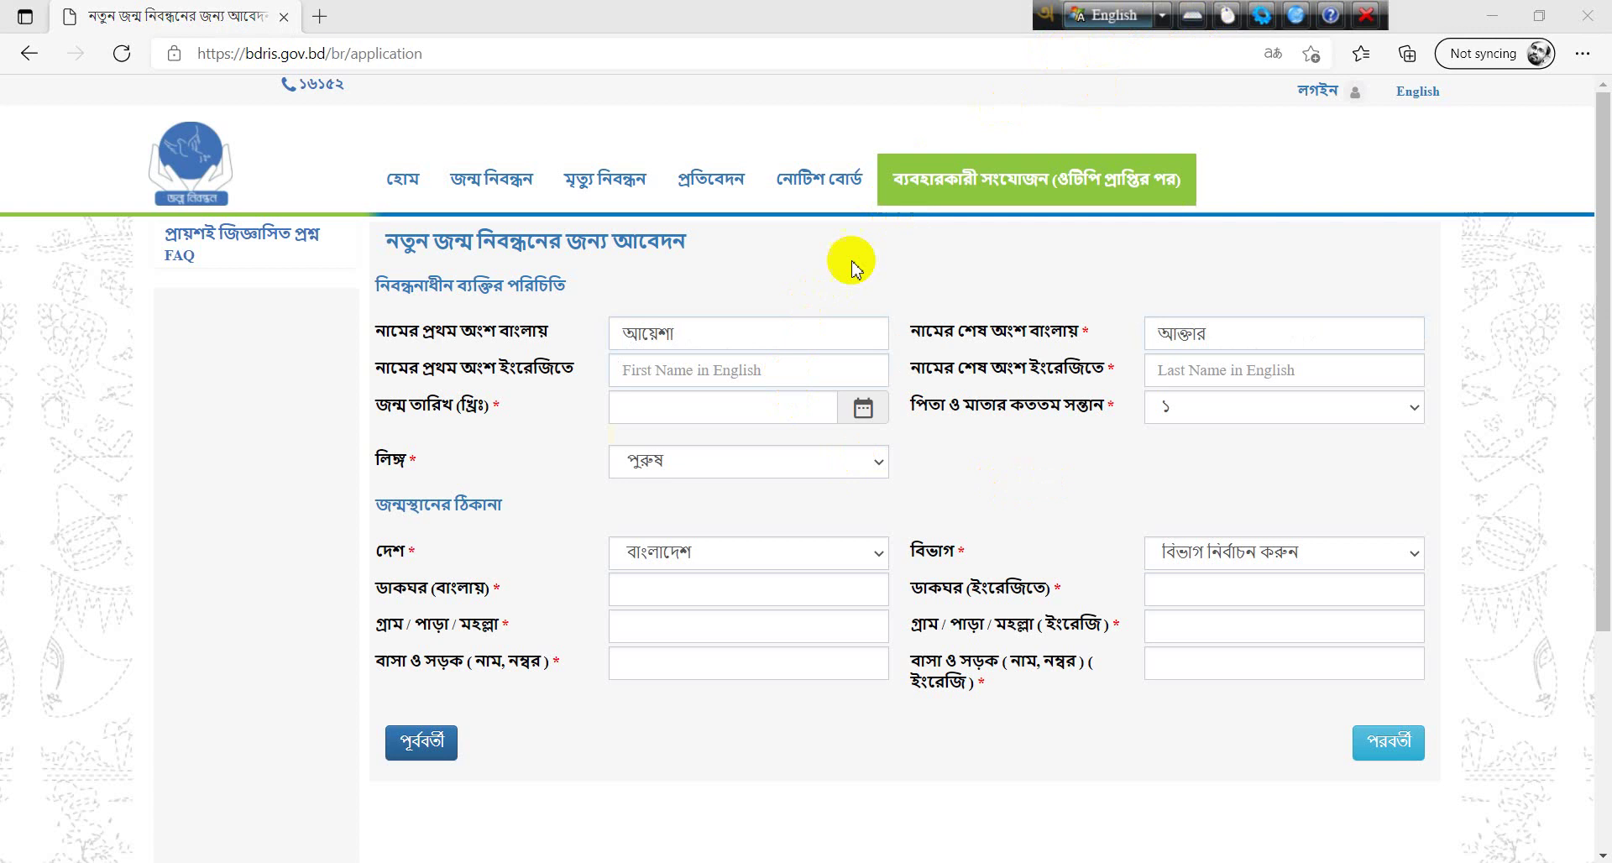
pyautogui.click(758, 375)
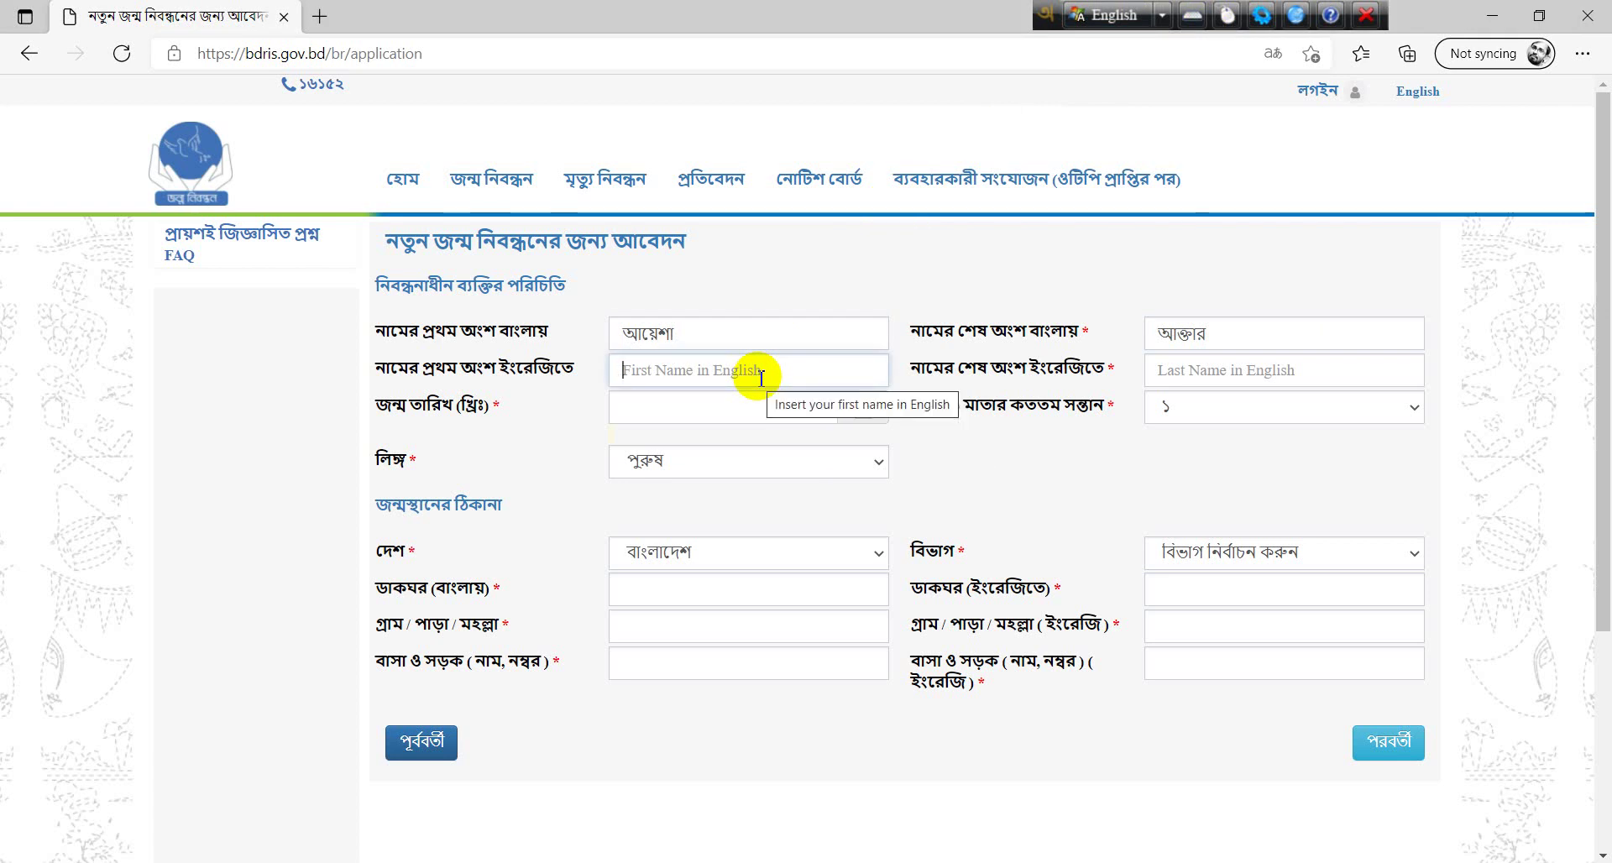
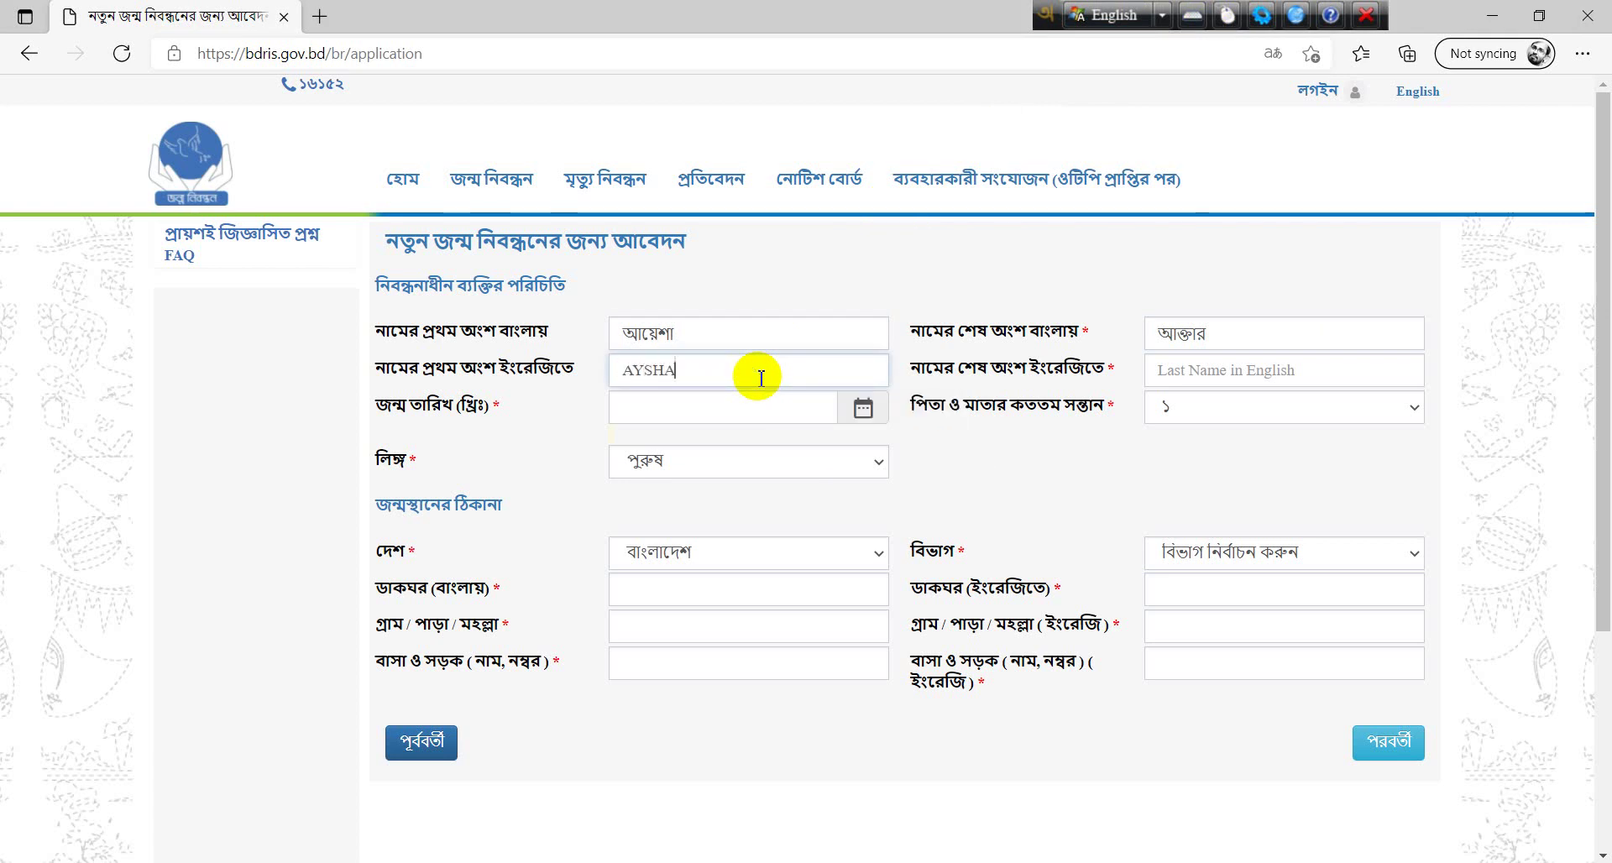
pyautogui.press('Tab')
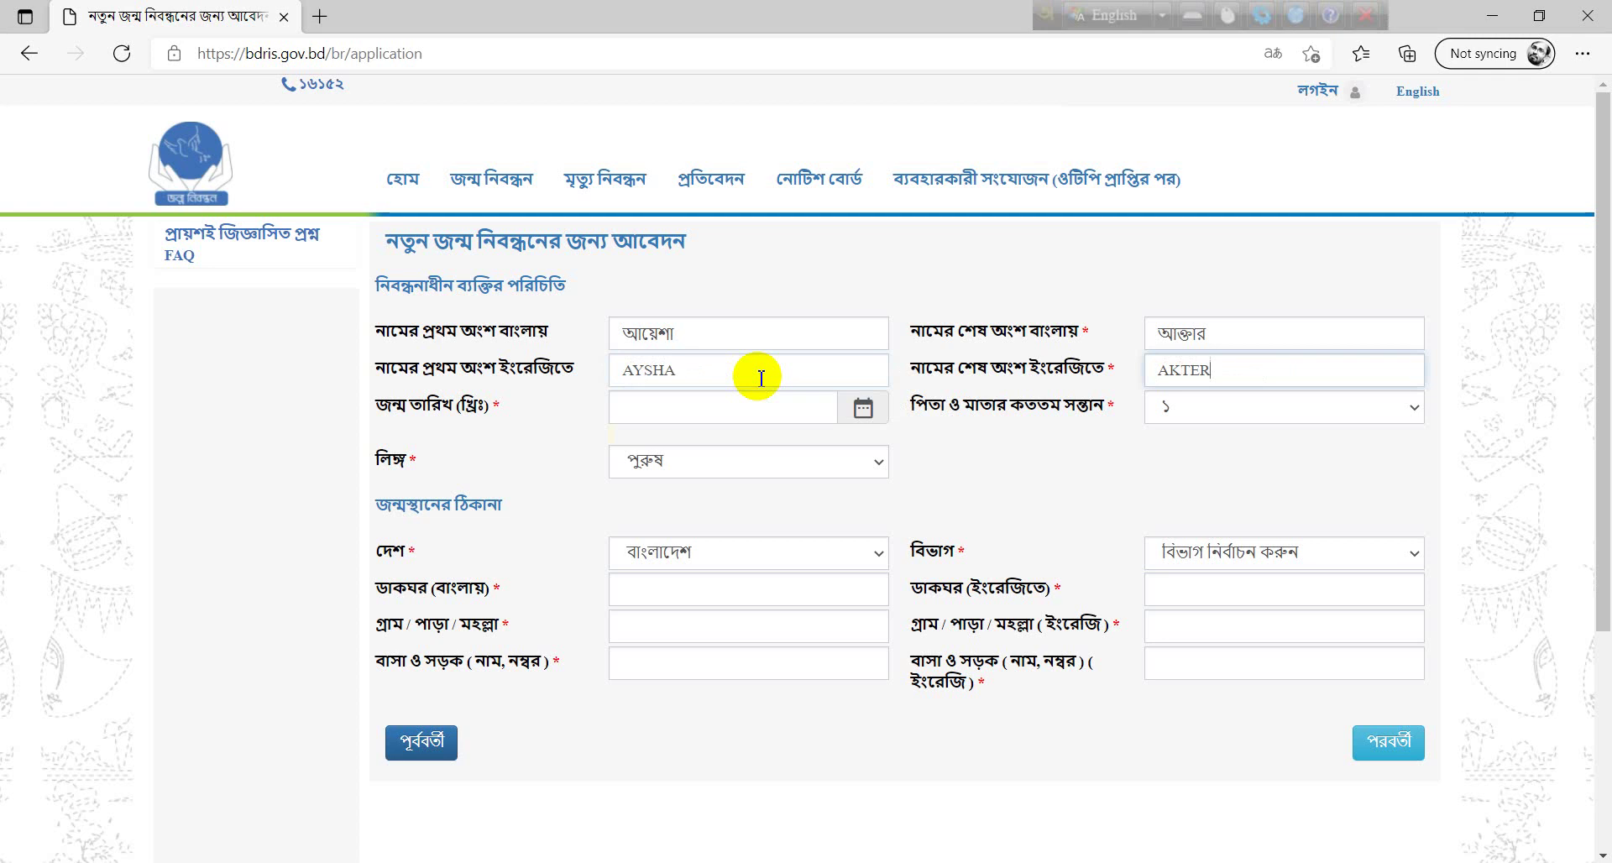
# - Set the date of birth to 01/01/2019 and confirm the required documents are available
pyautogui.click(778, 406)
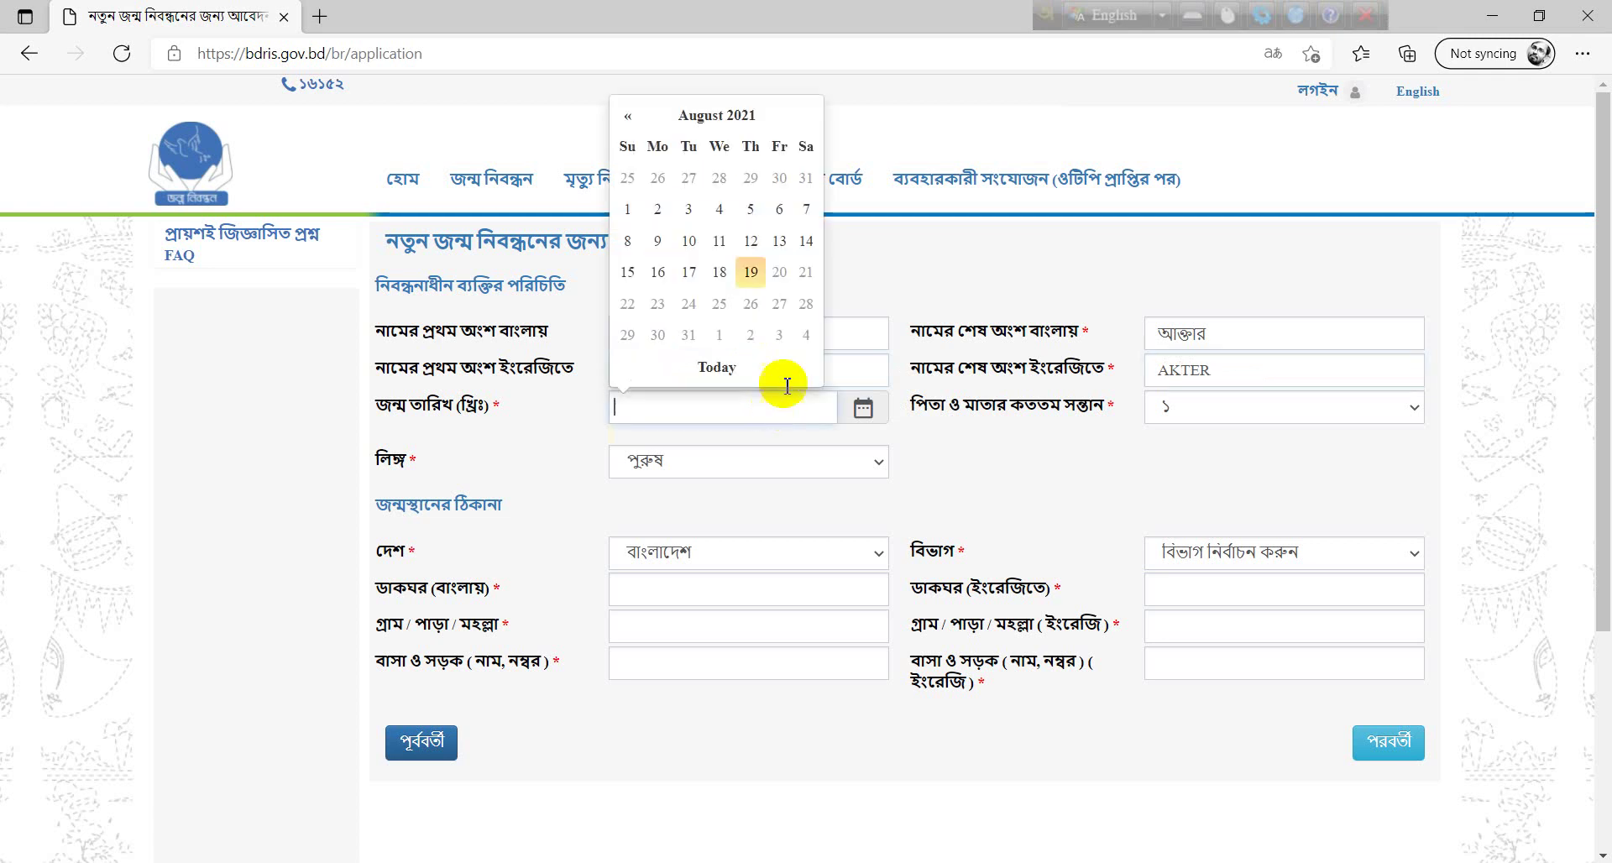
pyautogui.click(727, 119)
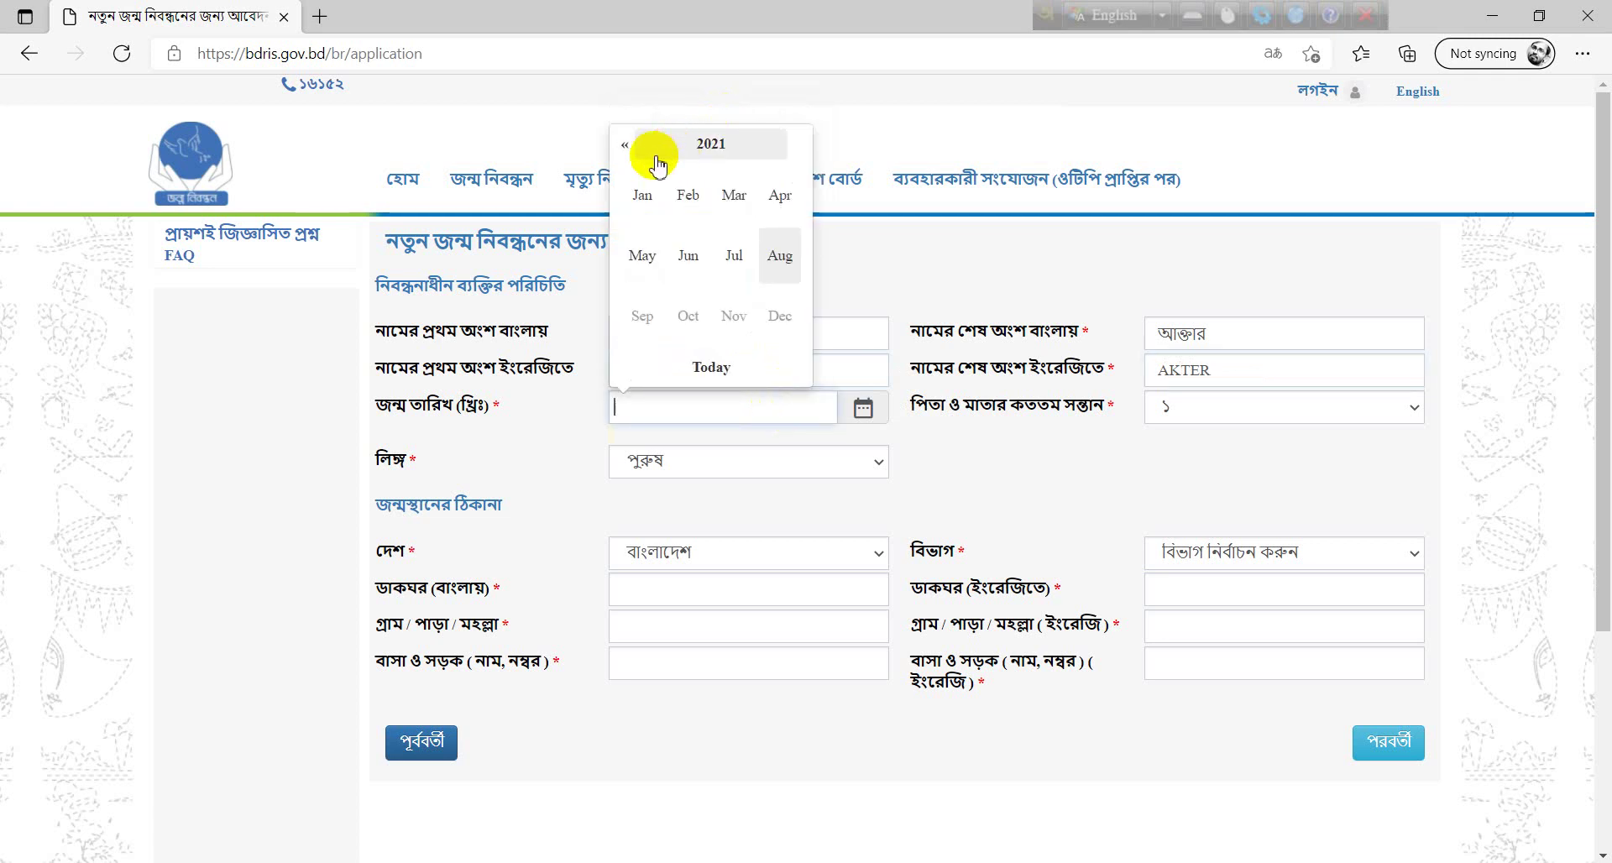
pyautogui.click(626, 146)
pyautogui.click(626, 147)
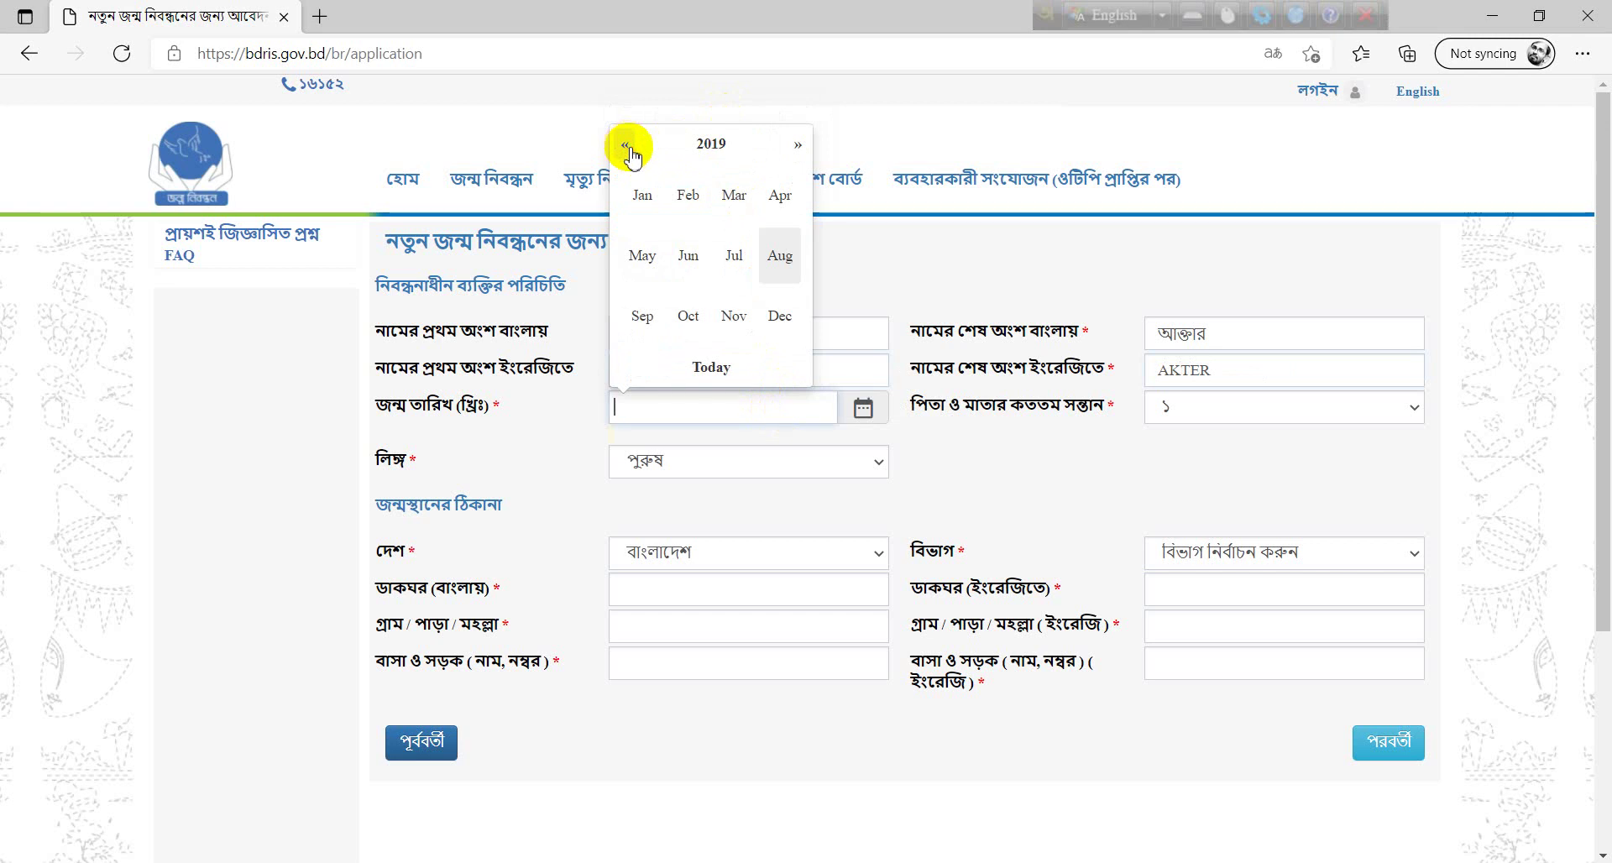
pyautogui.click(648, 201)
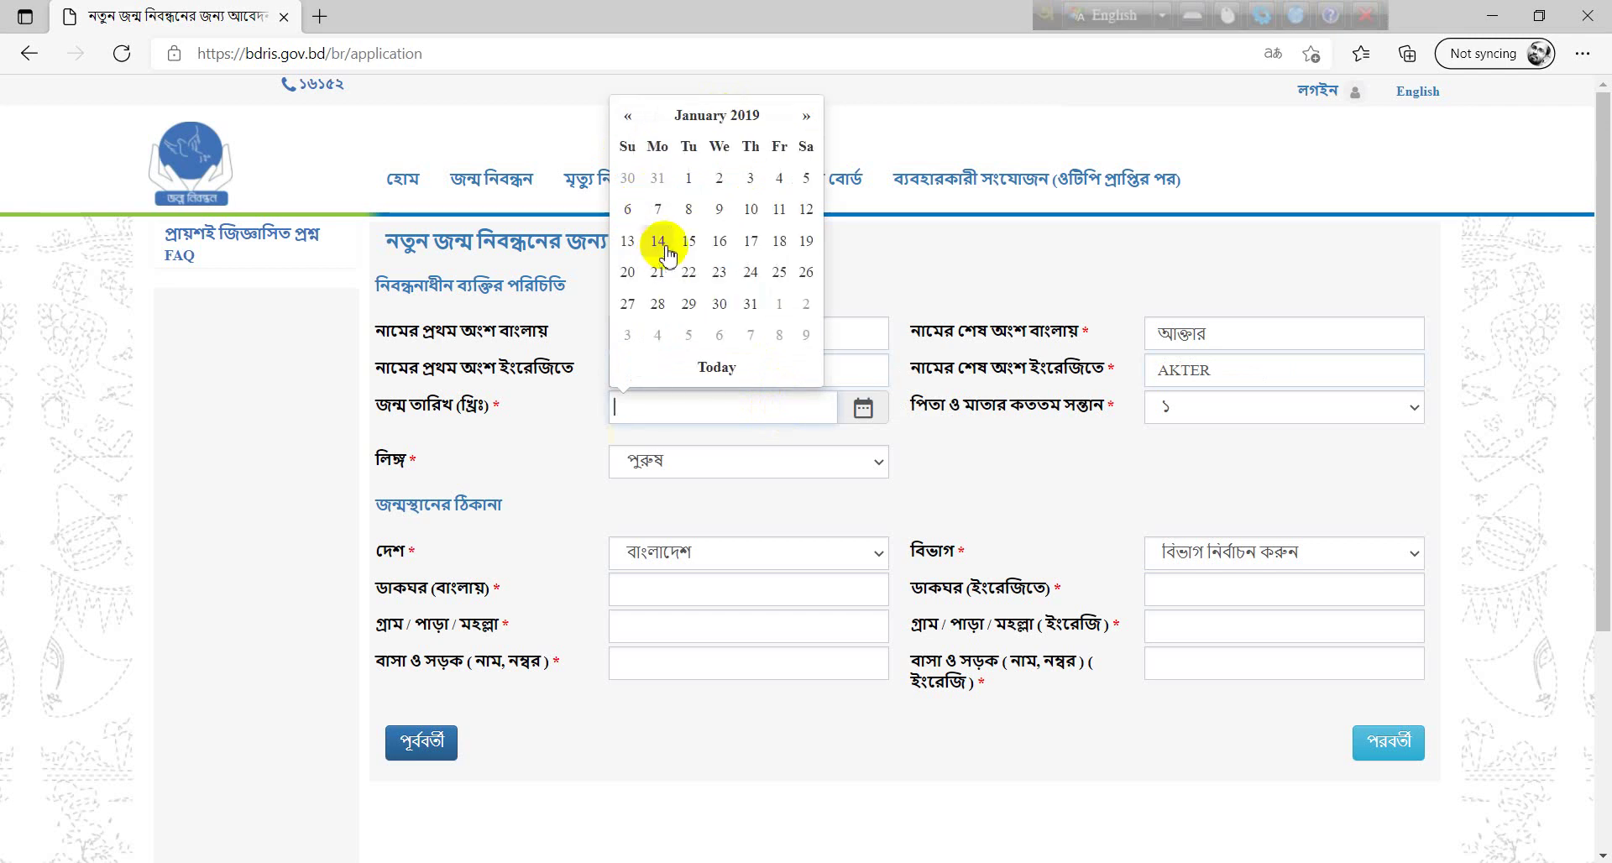
pyautogui.click(690, 180)
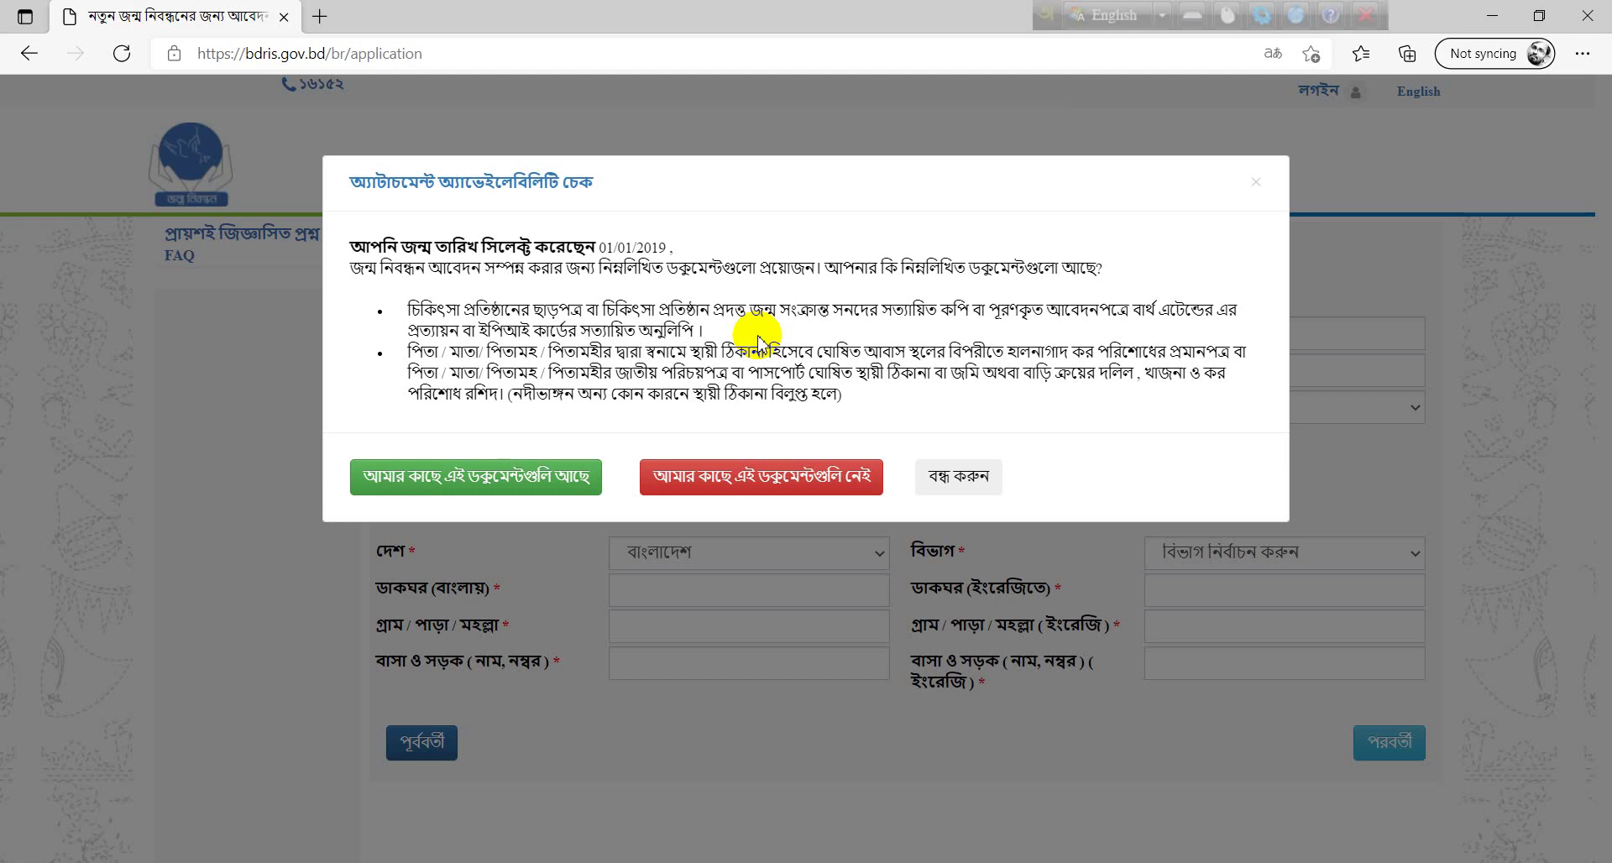
pyautogui.click(445, 491)
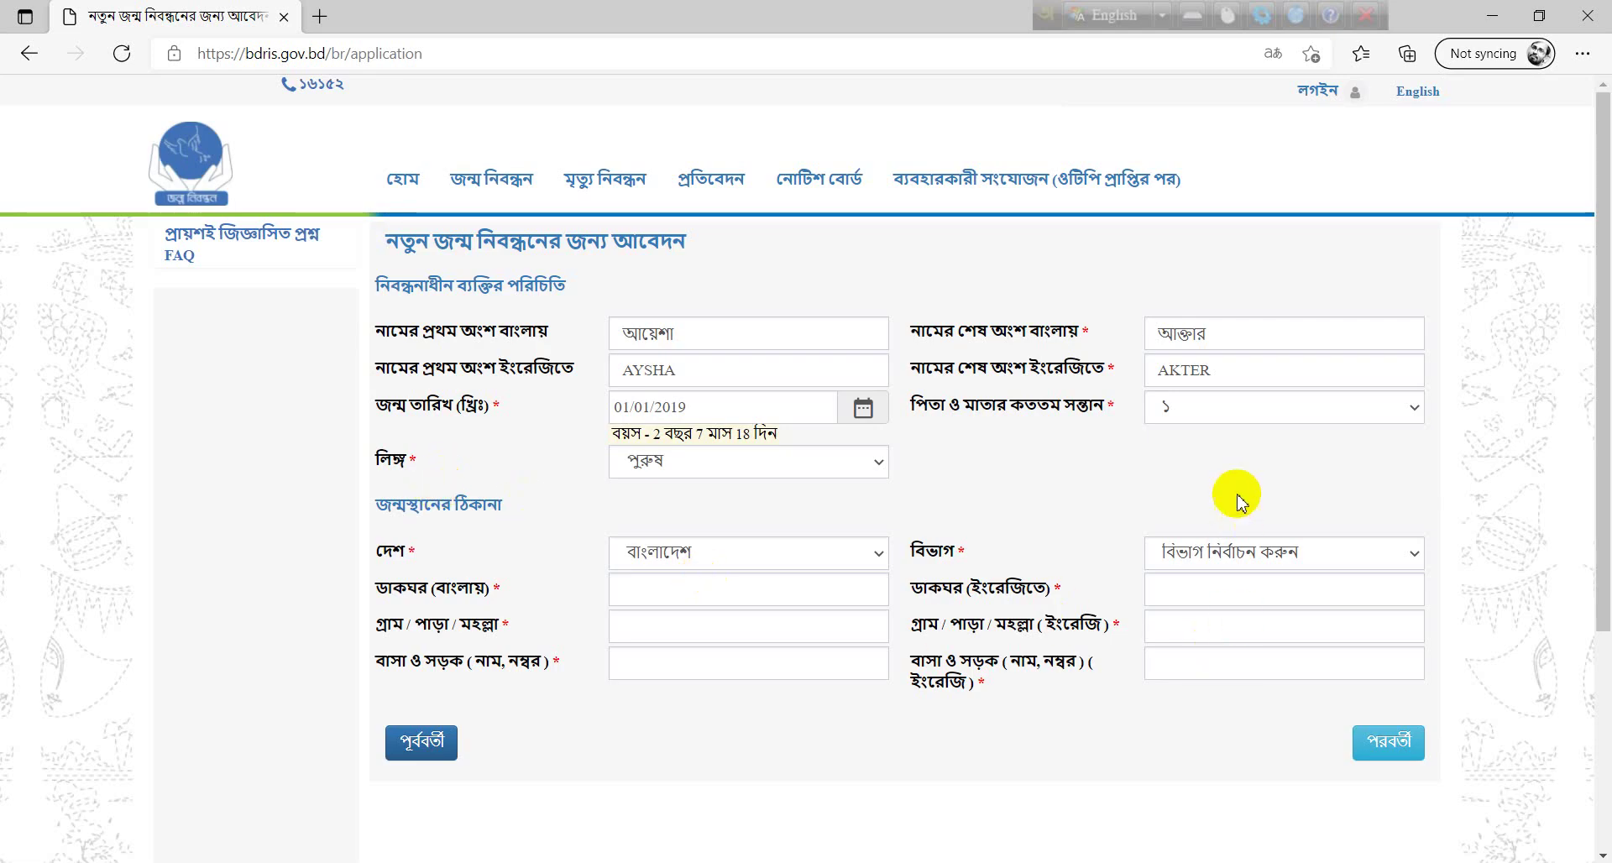
# - Set the birth order to the parents' 3rd child and the gender to মহিলা
pyautogui.click(1268, 418)
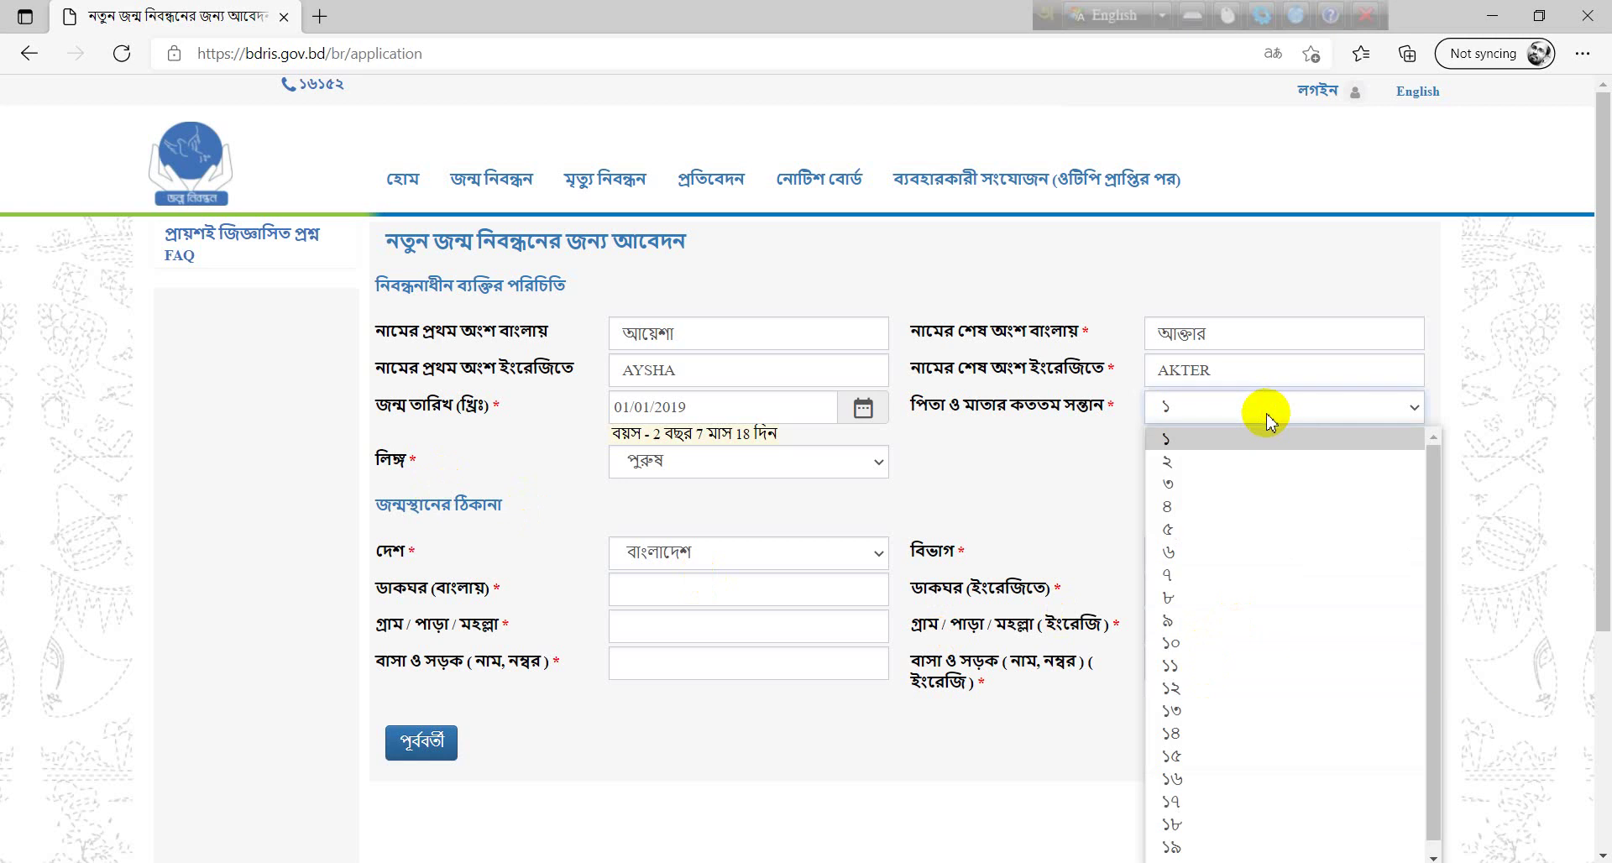
pyautogui.click(1245, 484)
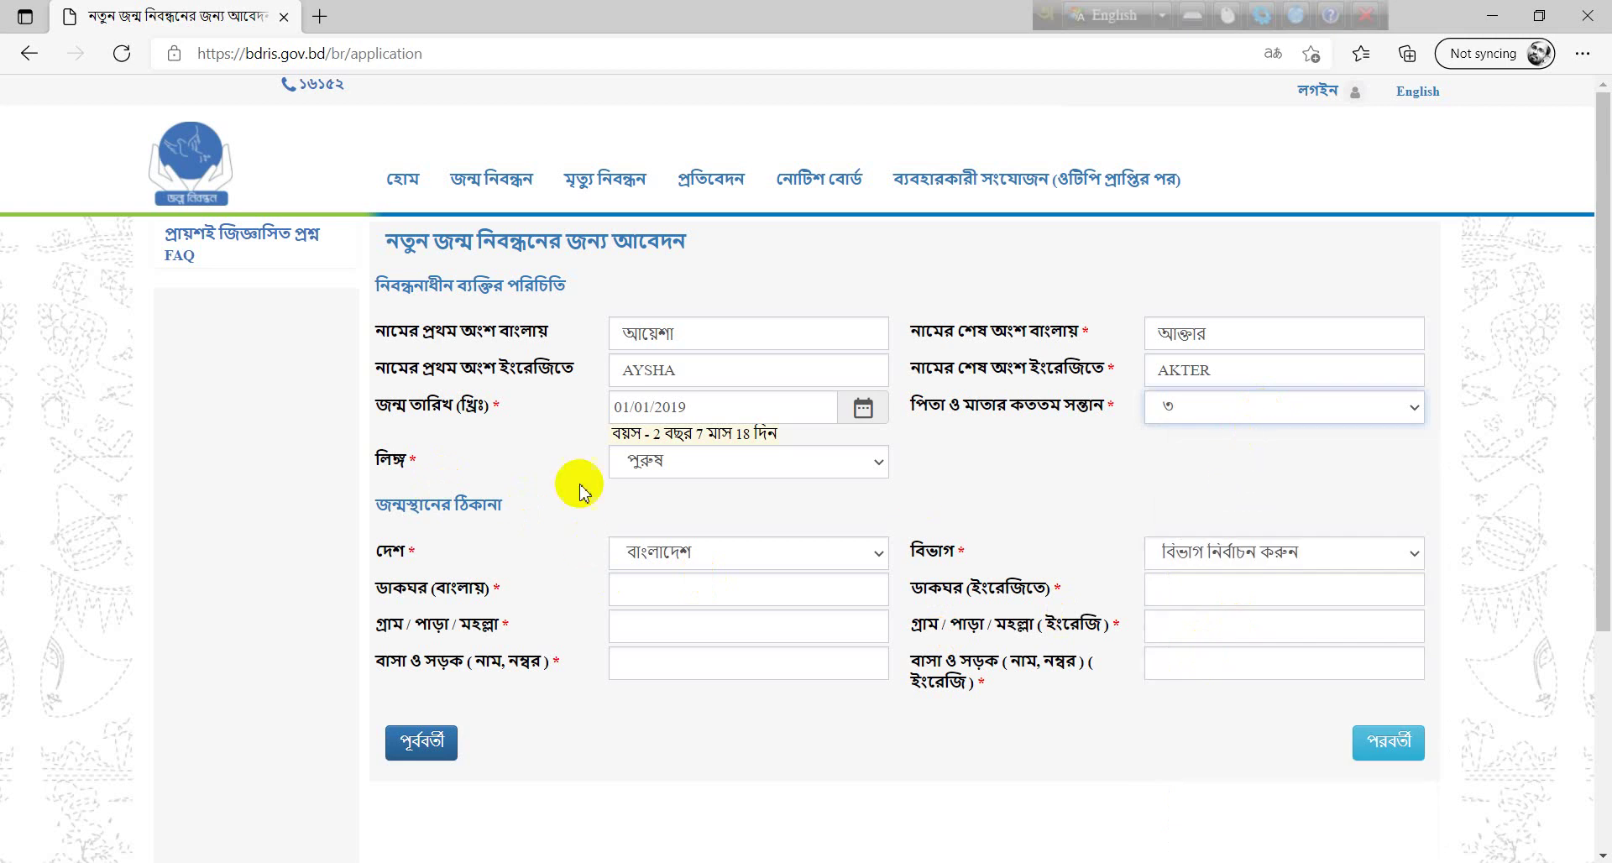
pyautogui.click(642, 474)
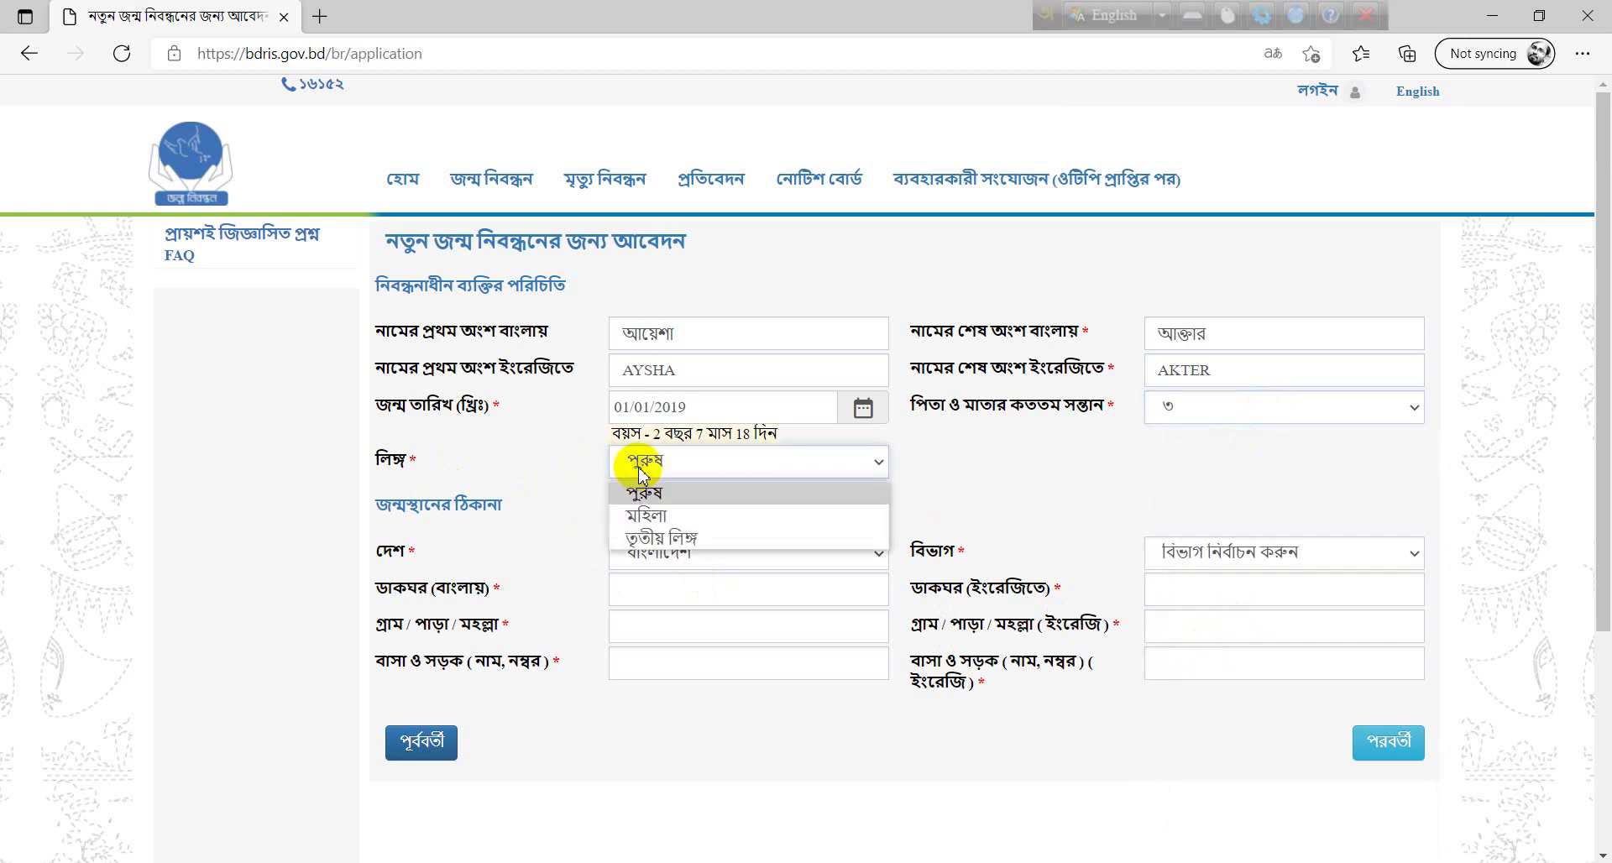
pyautogui.click(652, 518)
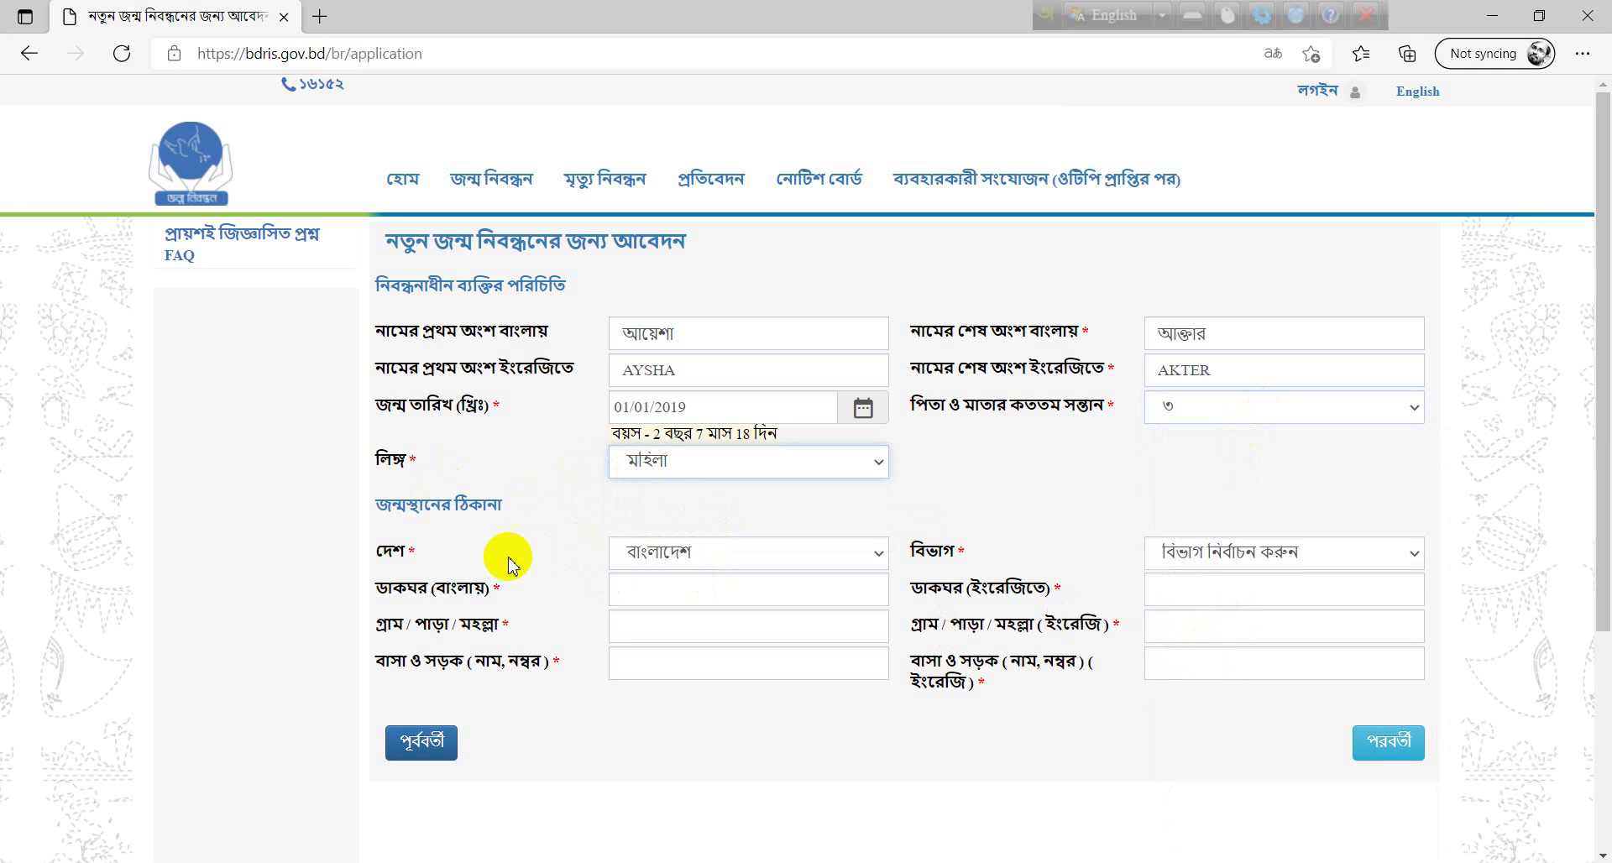
# - Set the birthplace to চট্টগ্রাম বিভাগ, নোয়াখালী, সেনবাগ, সেনবাগ পৌরসভা, ওয়ার্ড - ৪
pyautogui.click(1281, 561)
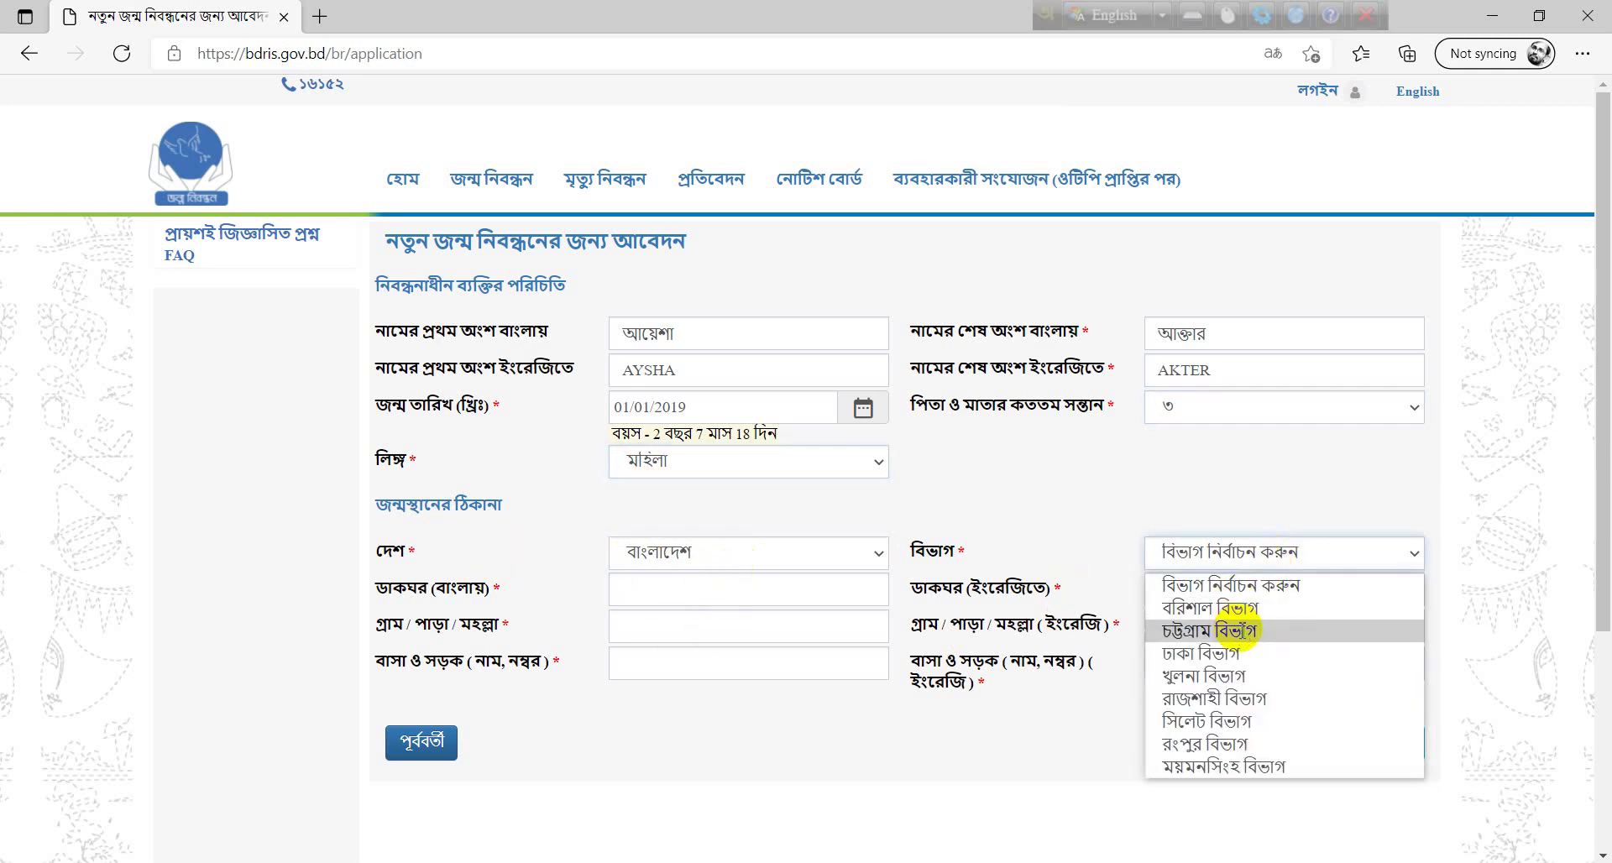
pyautogui.click(1241, 633)
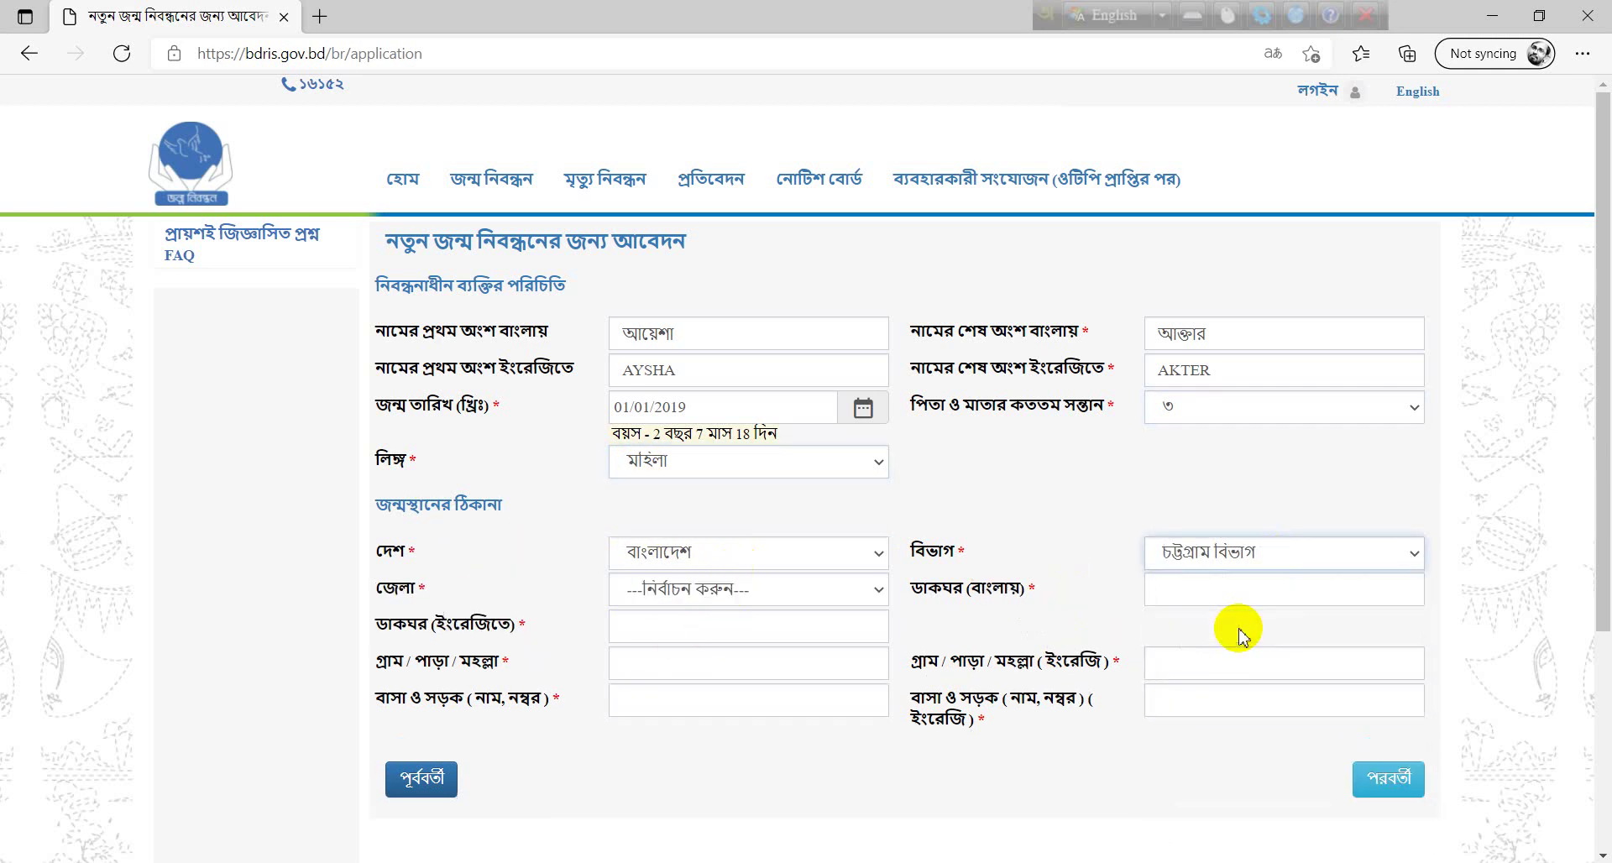
pyautogui.click(720, 590)
pyautogui.click(694, 535)
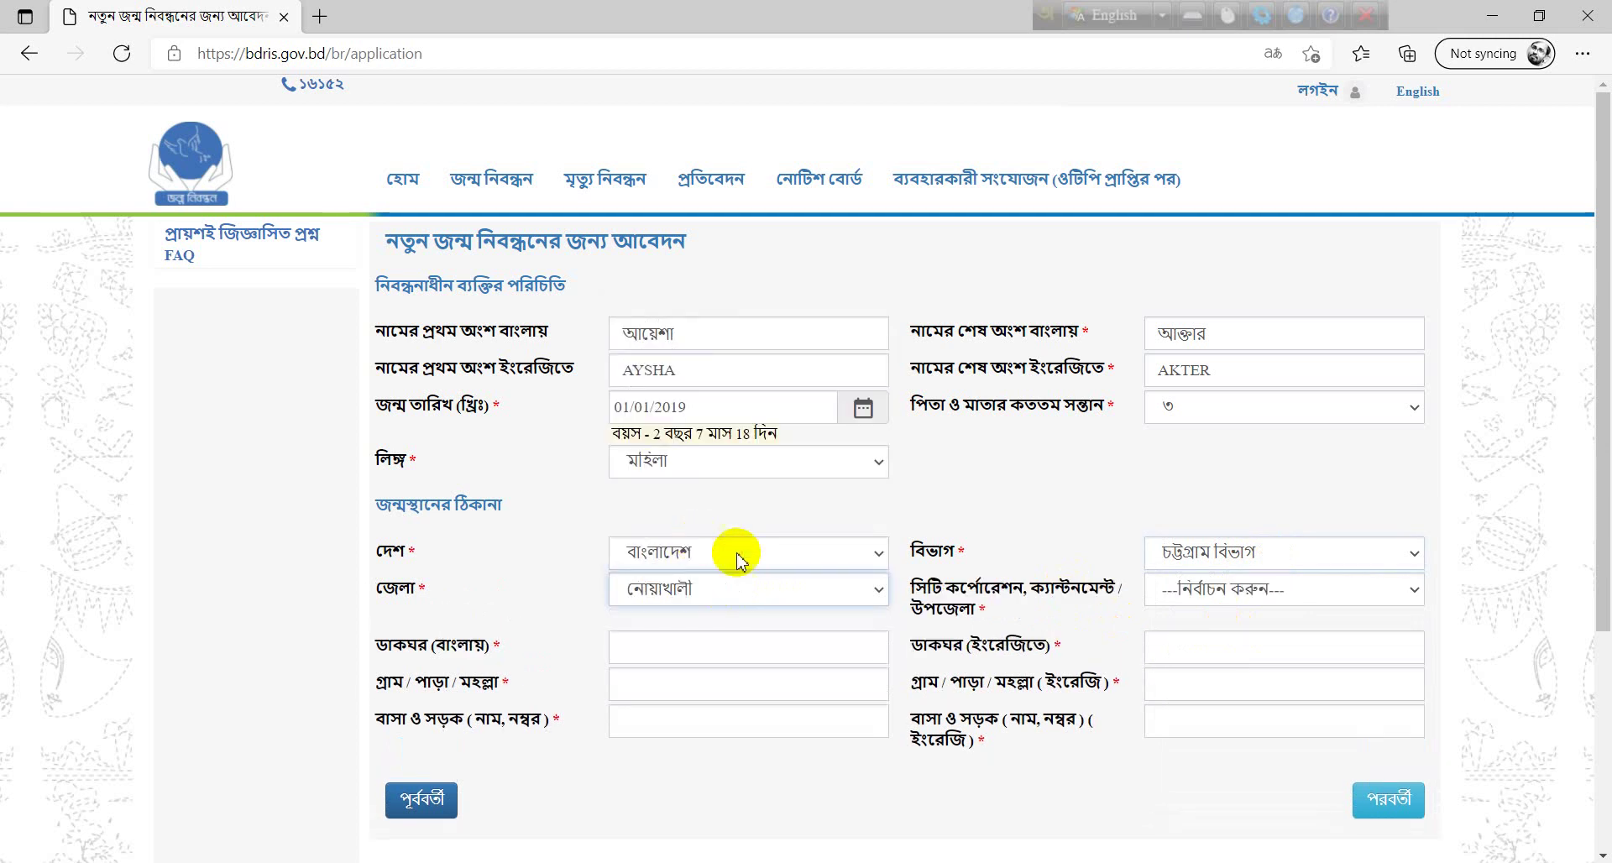
pyautogui.click(1231, 592)
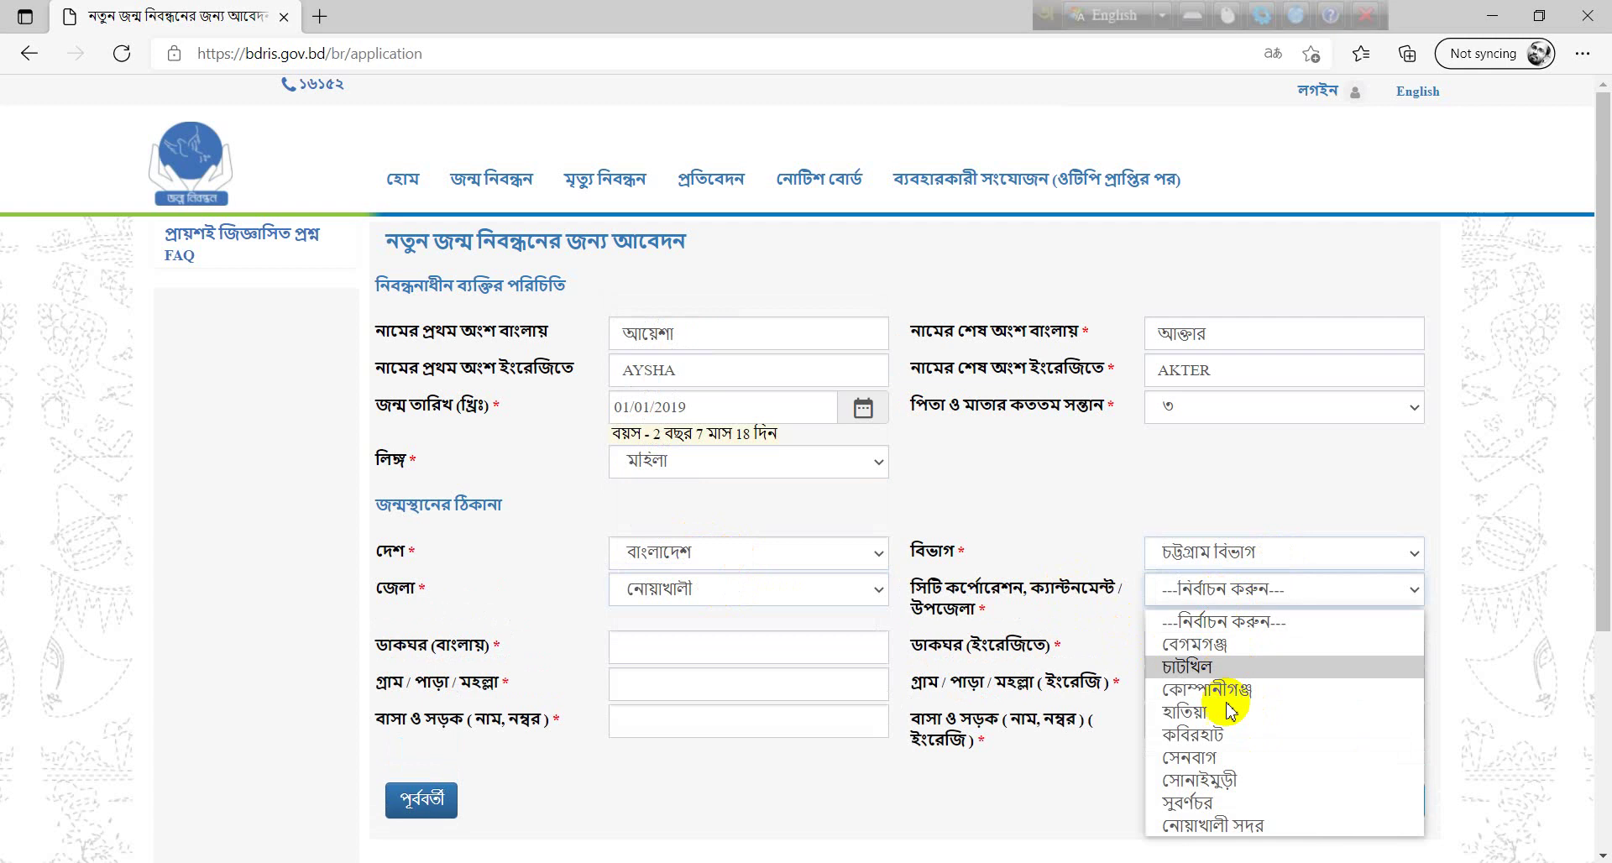
pyautogui.click(1241, 757)
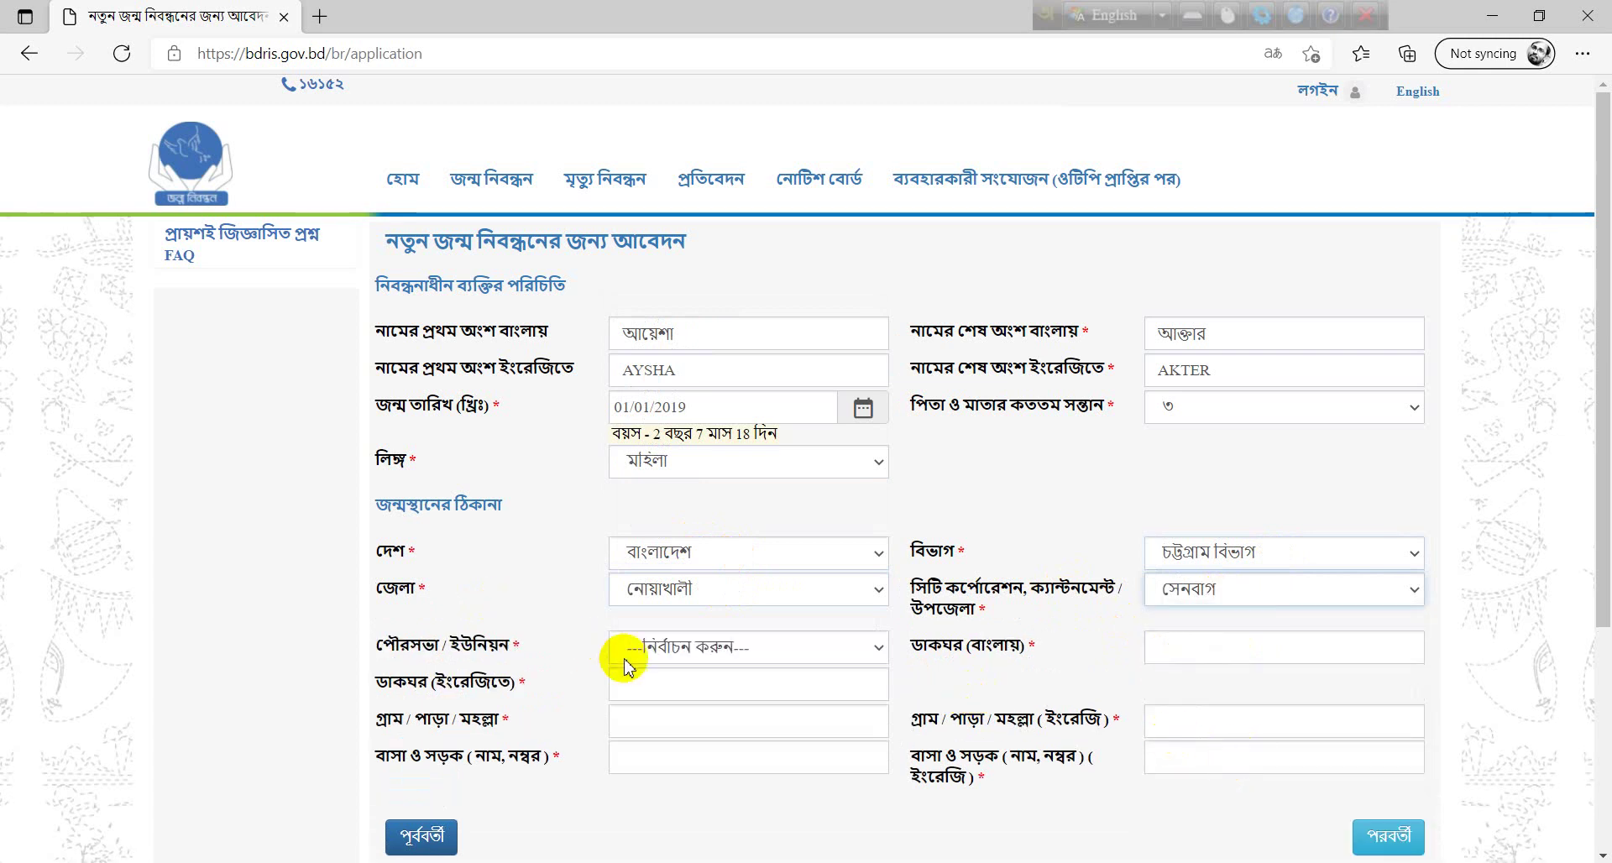
pyautogui.click(650, 651)
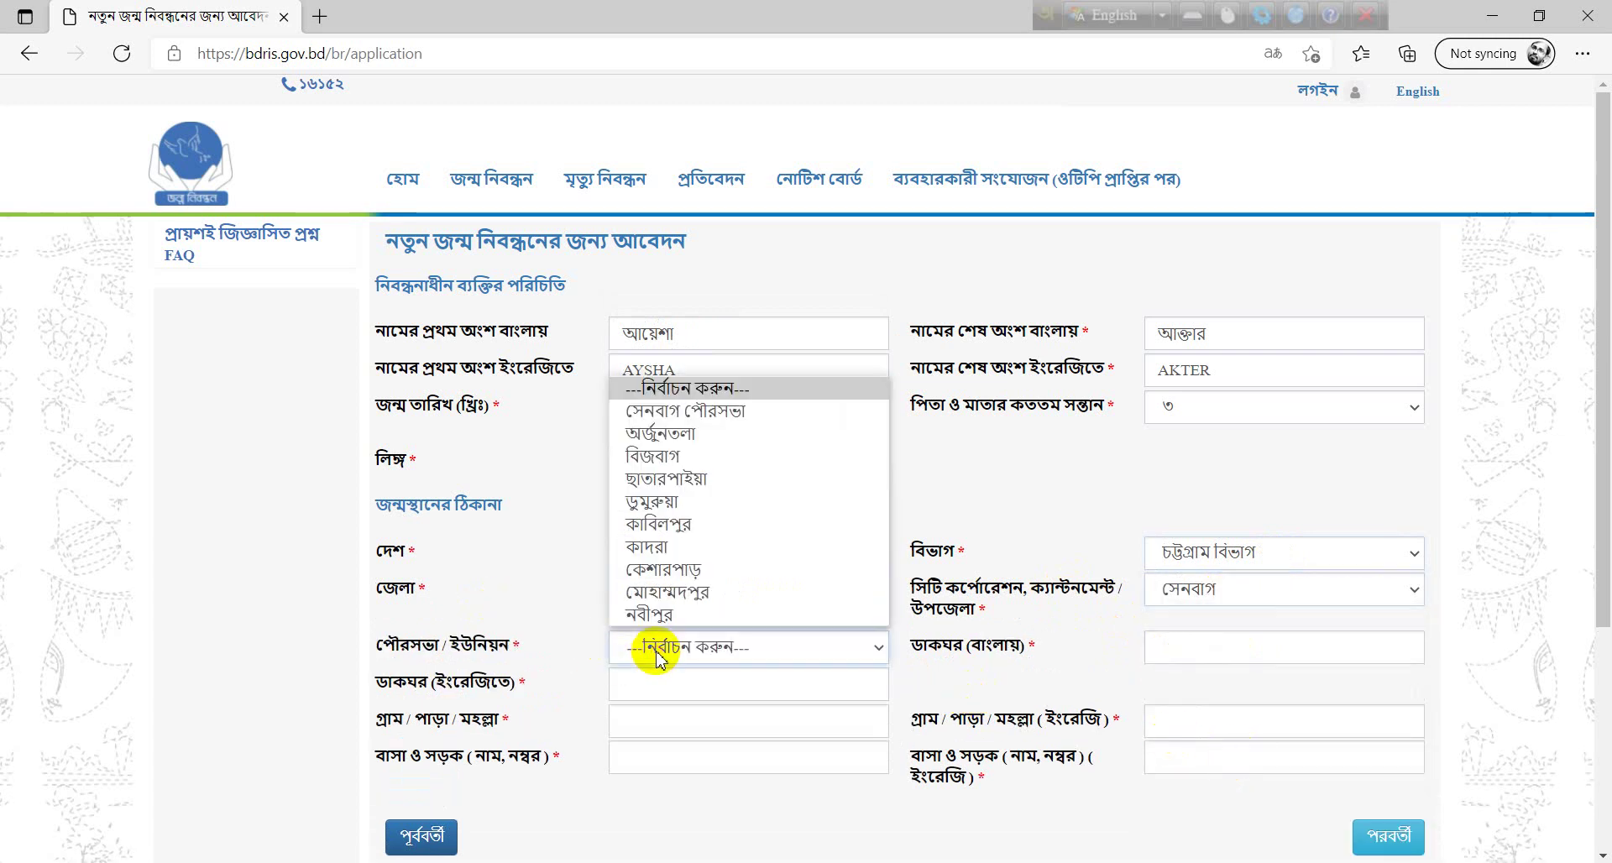
pyautogui.click(718, 414)
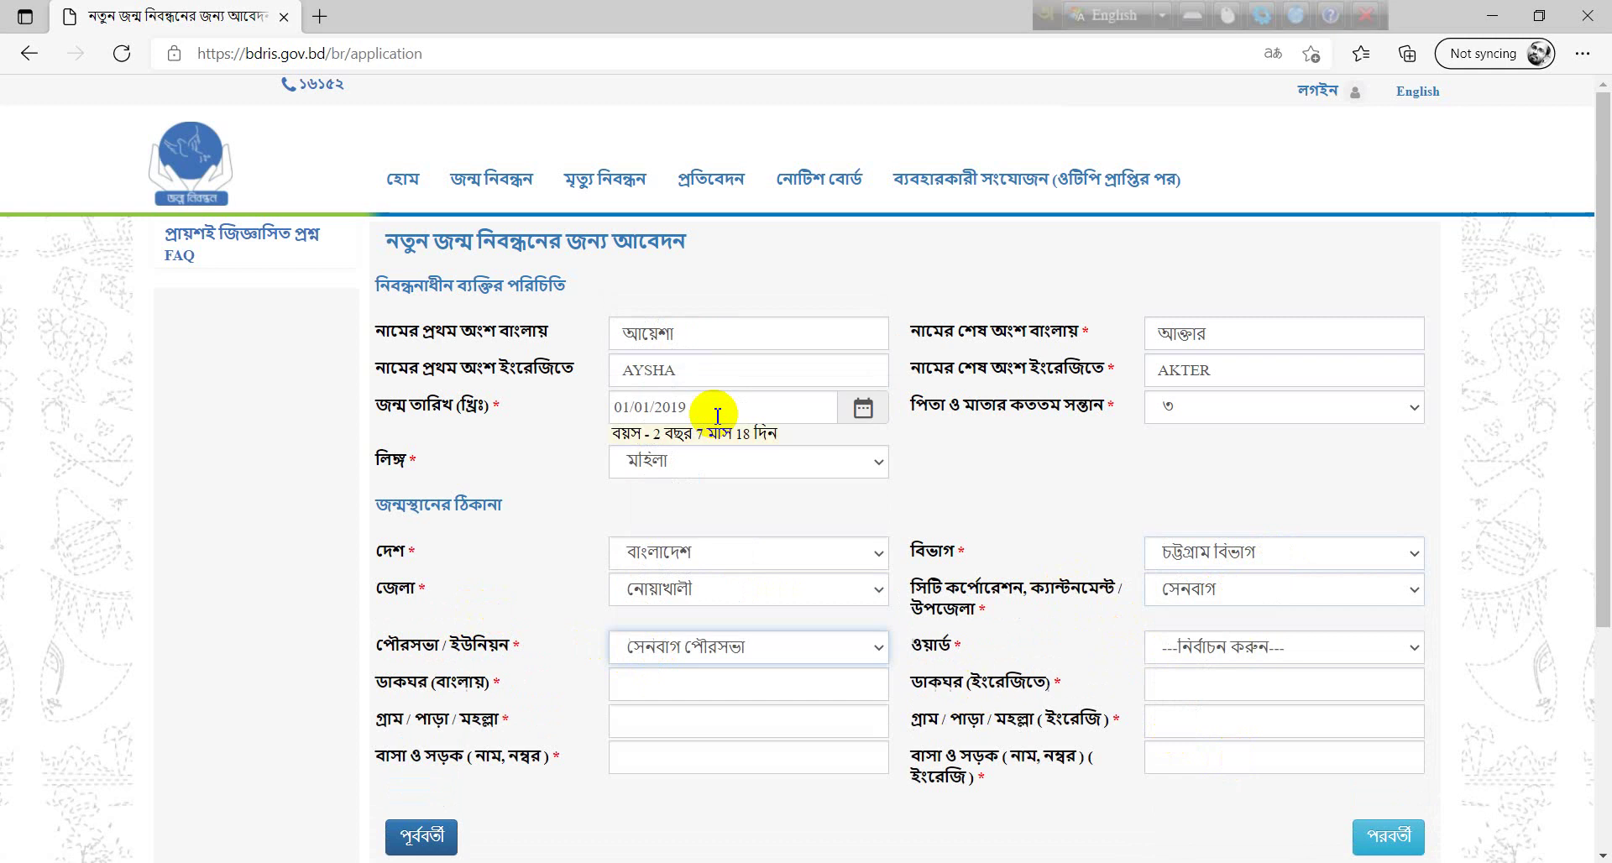
pyautogui.click(1289, 663)
pyautogui.click(1242, 596)
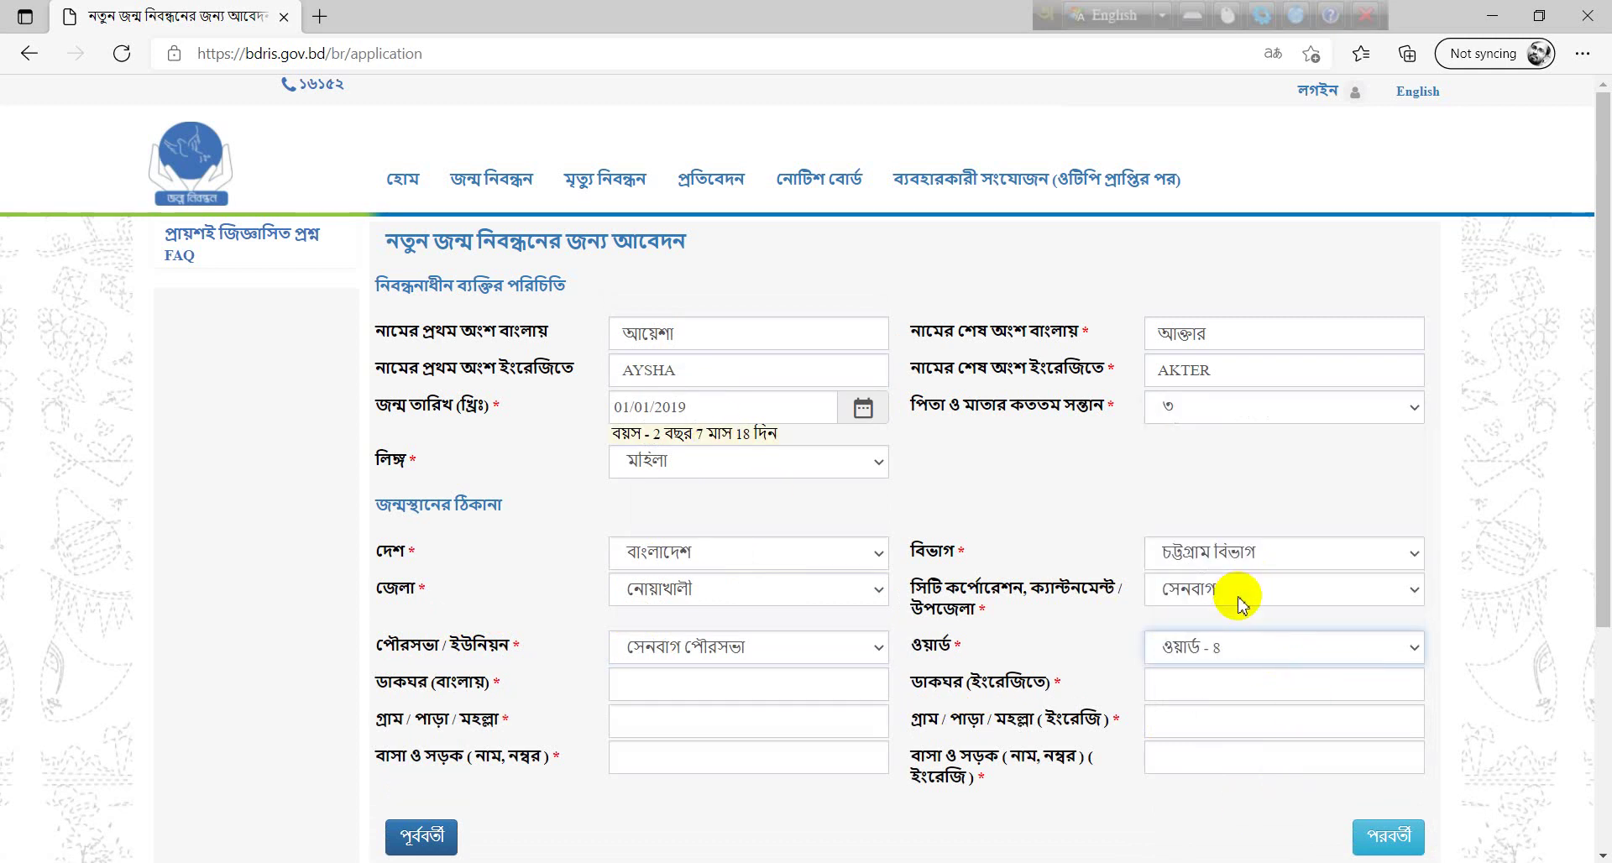
pyautogui.click(720, 679)
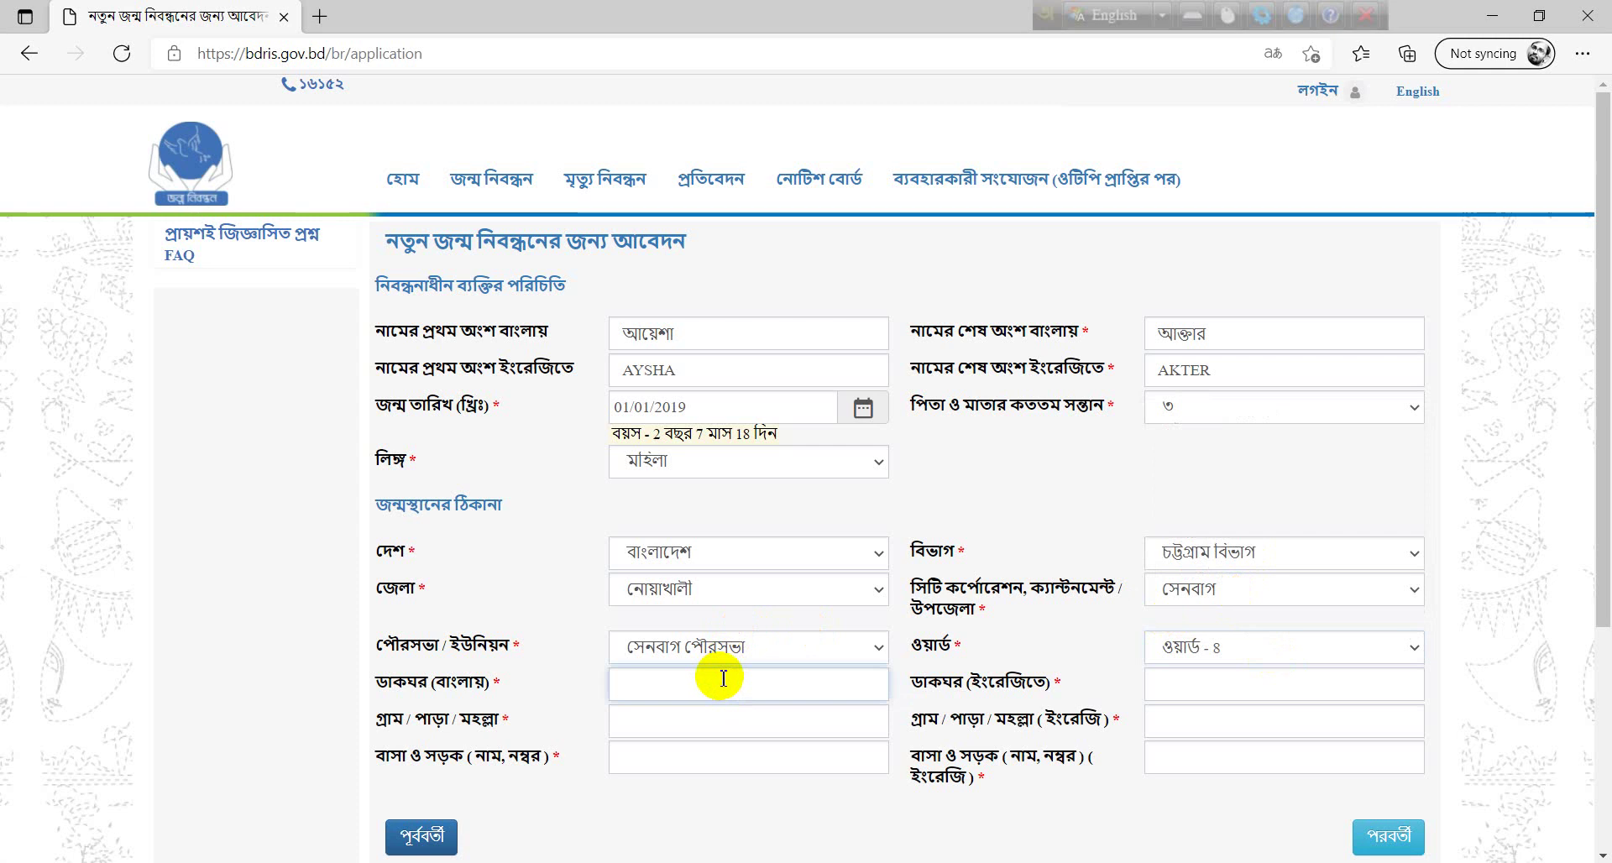
# - Enter the birthplace post office as সেনবাগ in Bangla and Shenbag in English
pyautogui.press('F12')
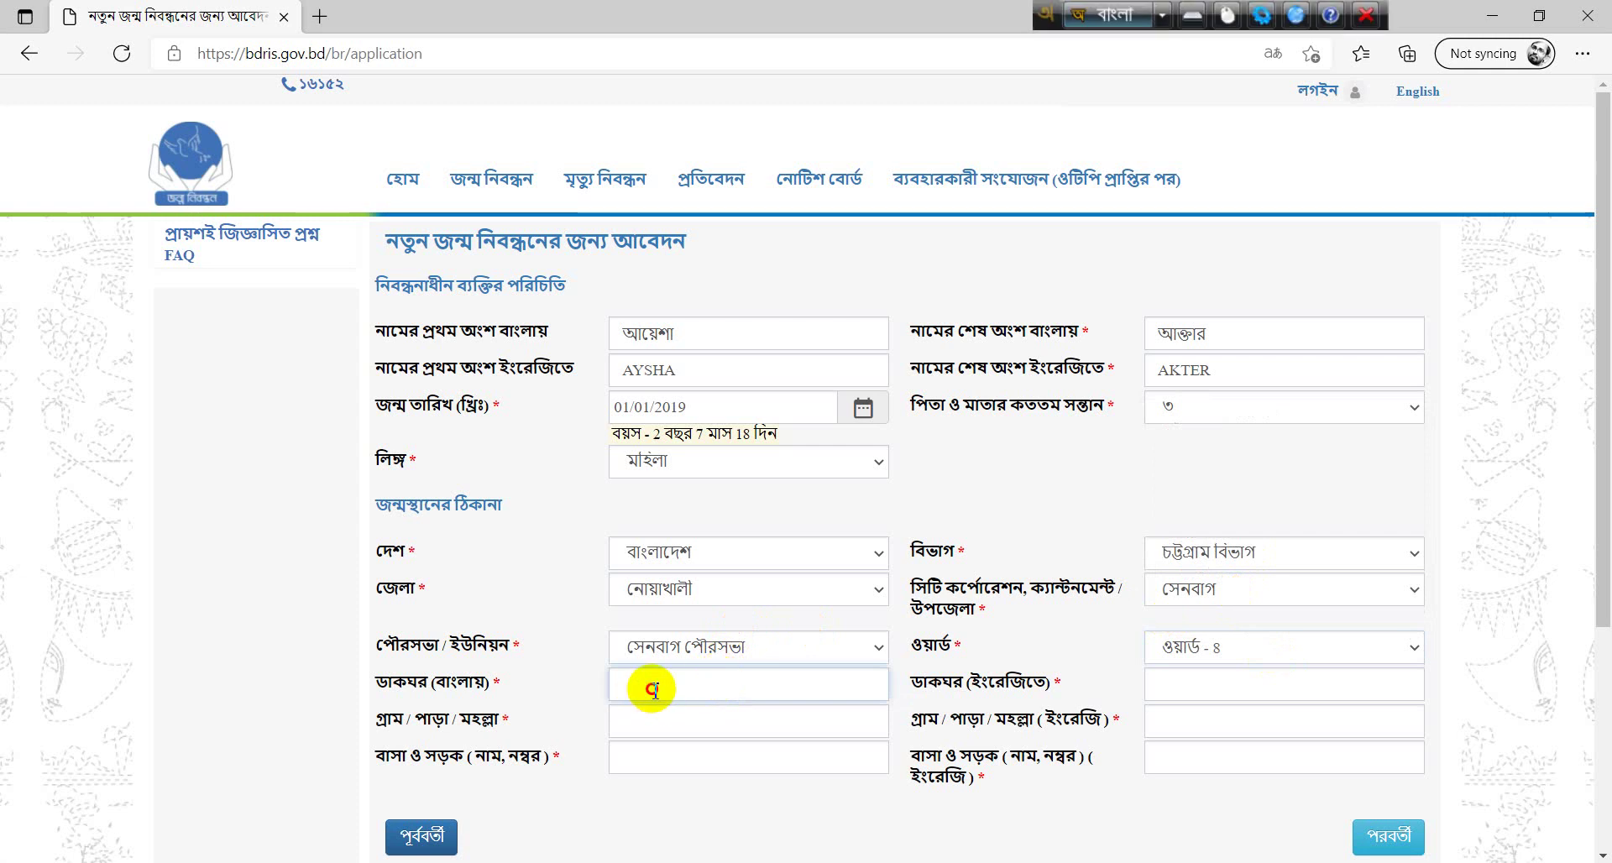
pyautogui.write('সেনবা')
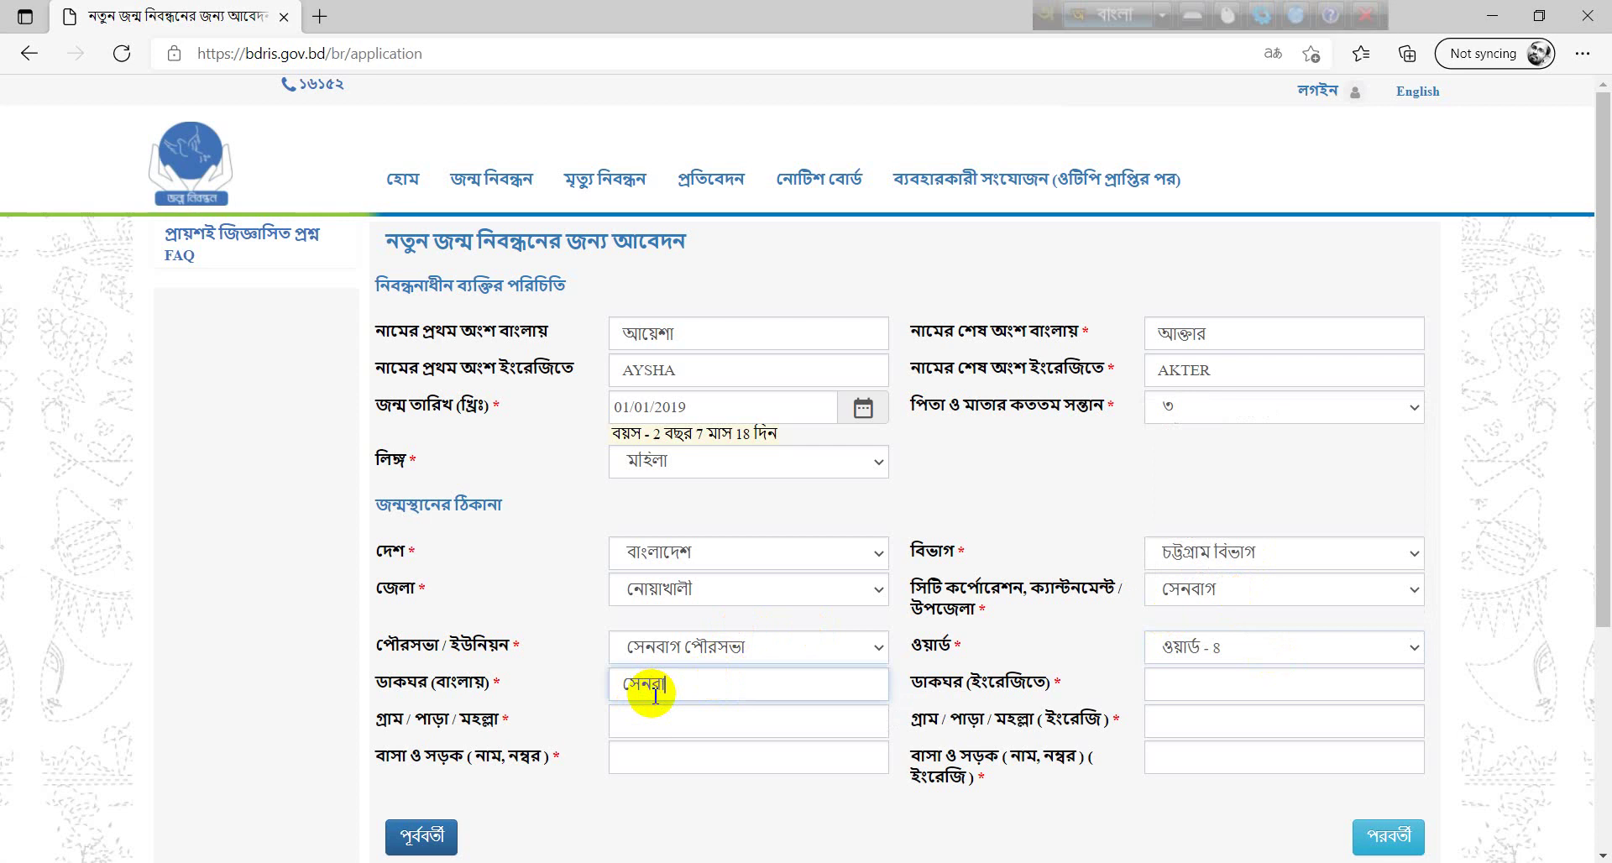
pyautogui.write('গ')
pyautogui.click(1207, 686)
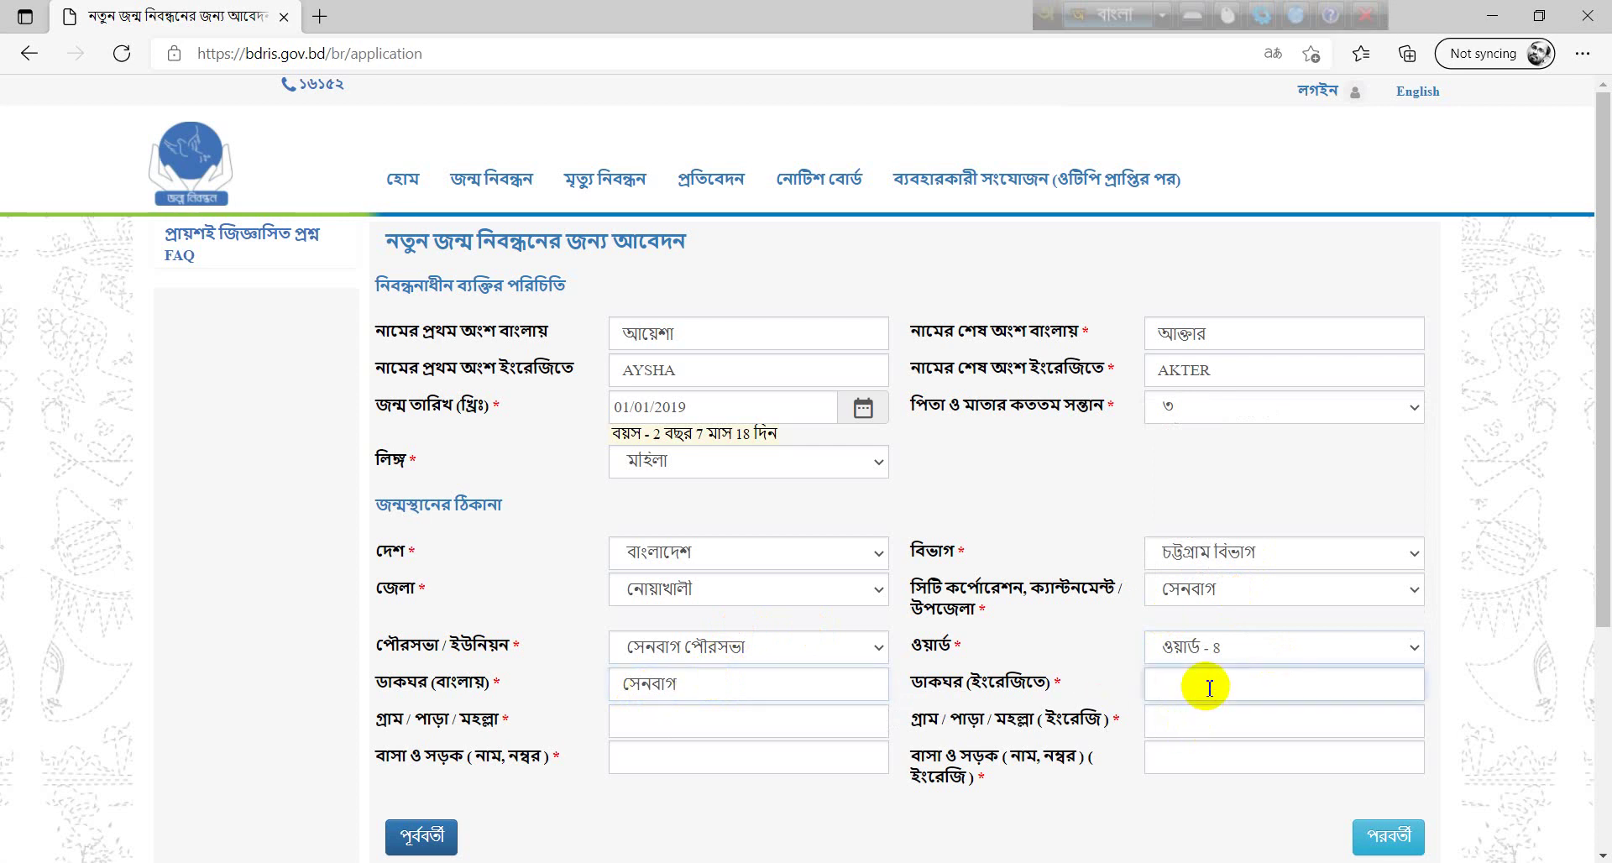
pyautogui.press('F12')
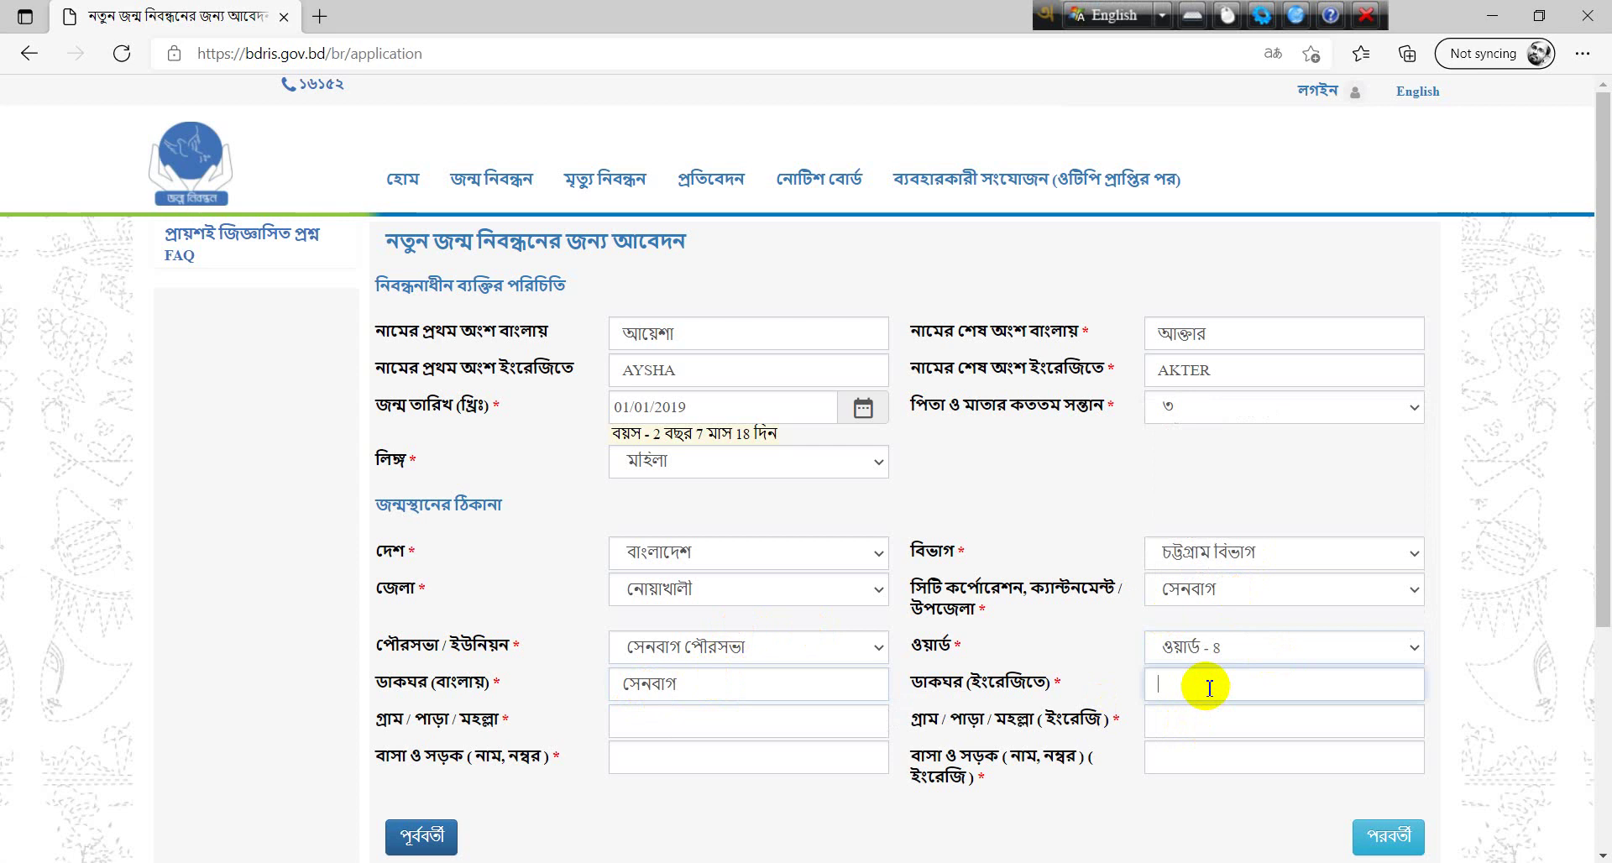
pyautogui.write('Shenbag')
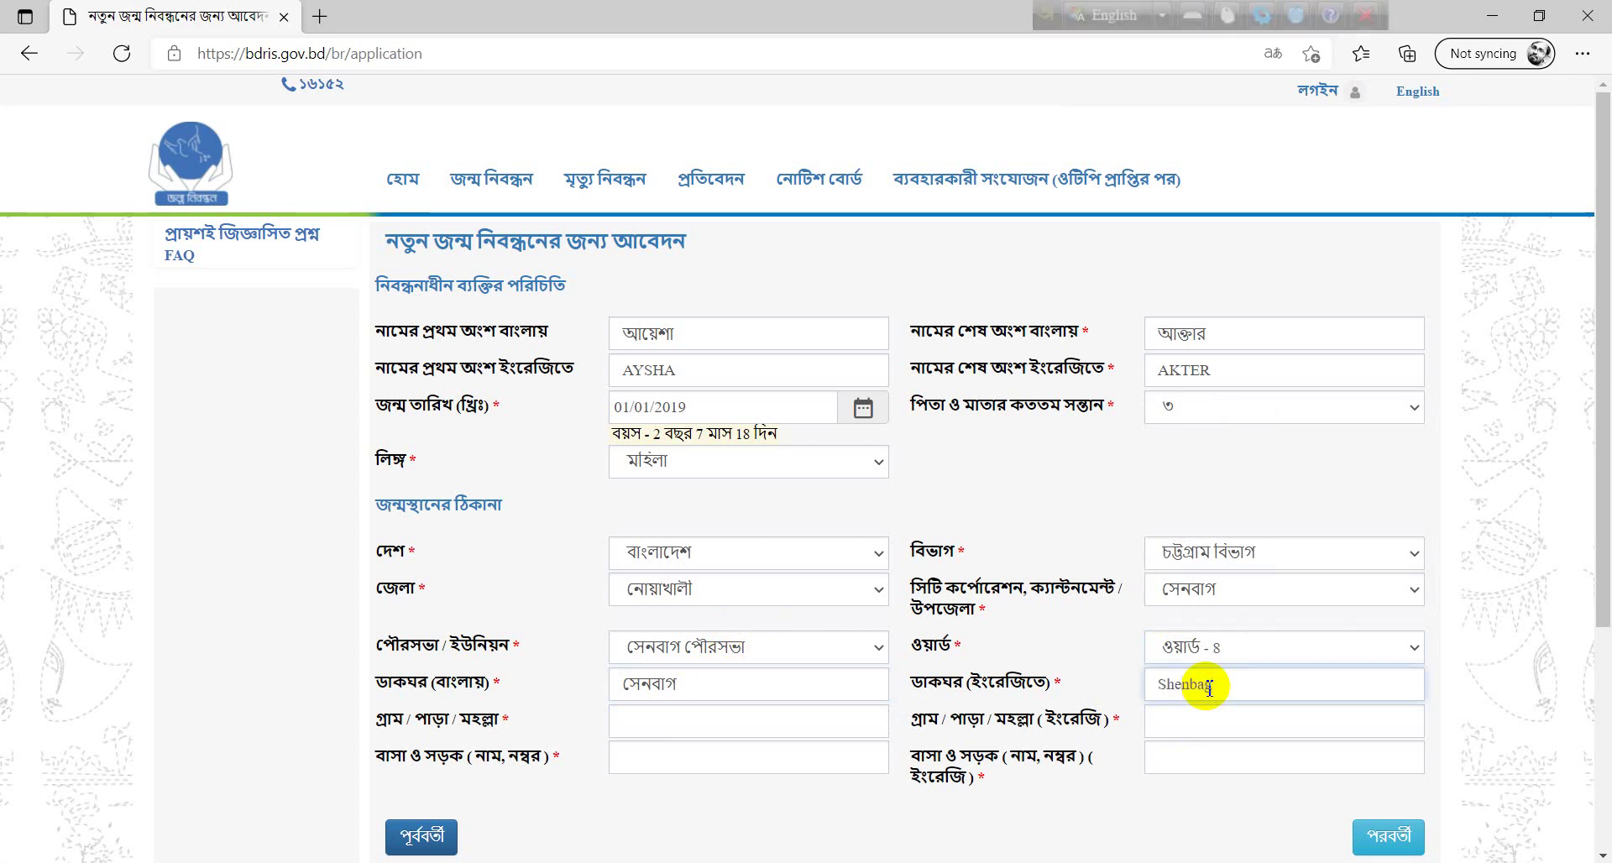
# - Enter the birthplace village name in the Bangla and English fields
pyautogui.click(771, 722)
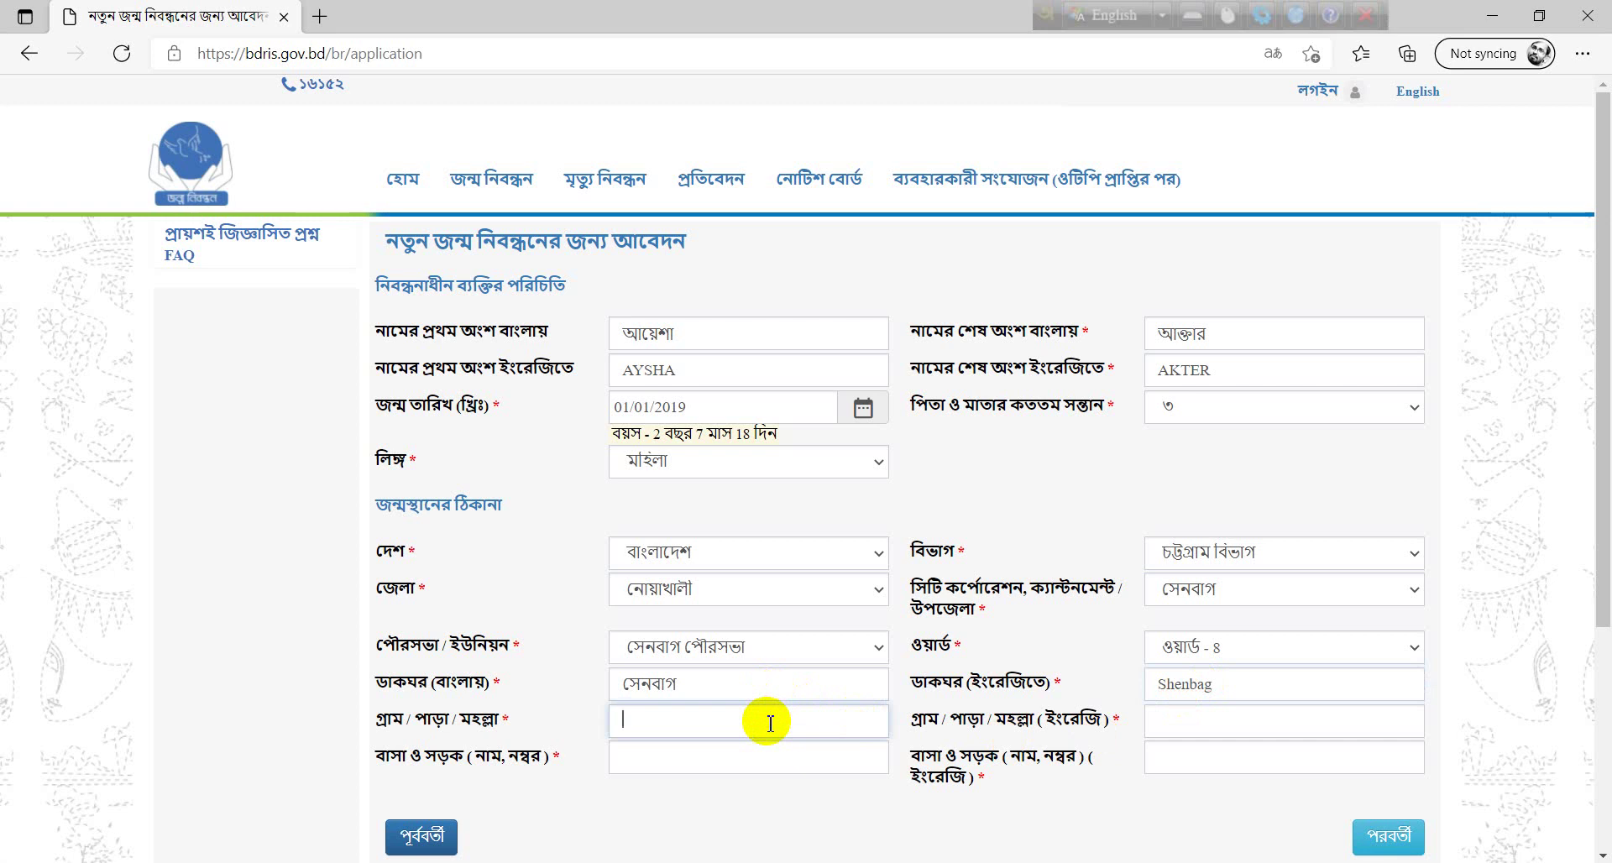
pyautogui.press('F12')
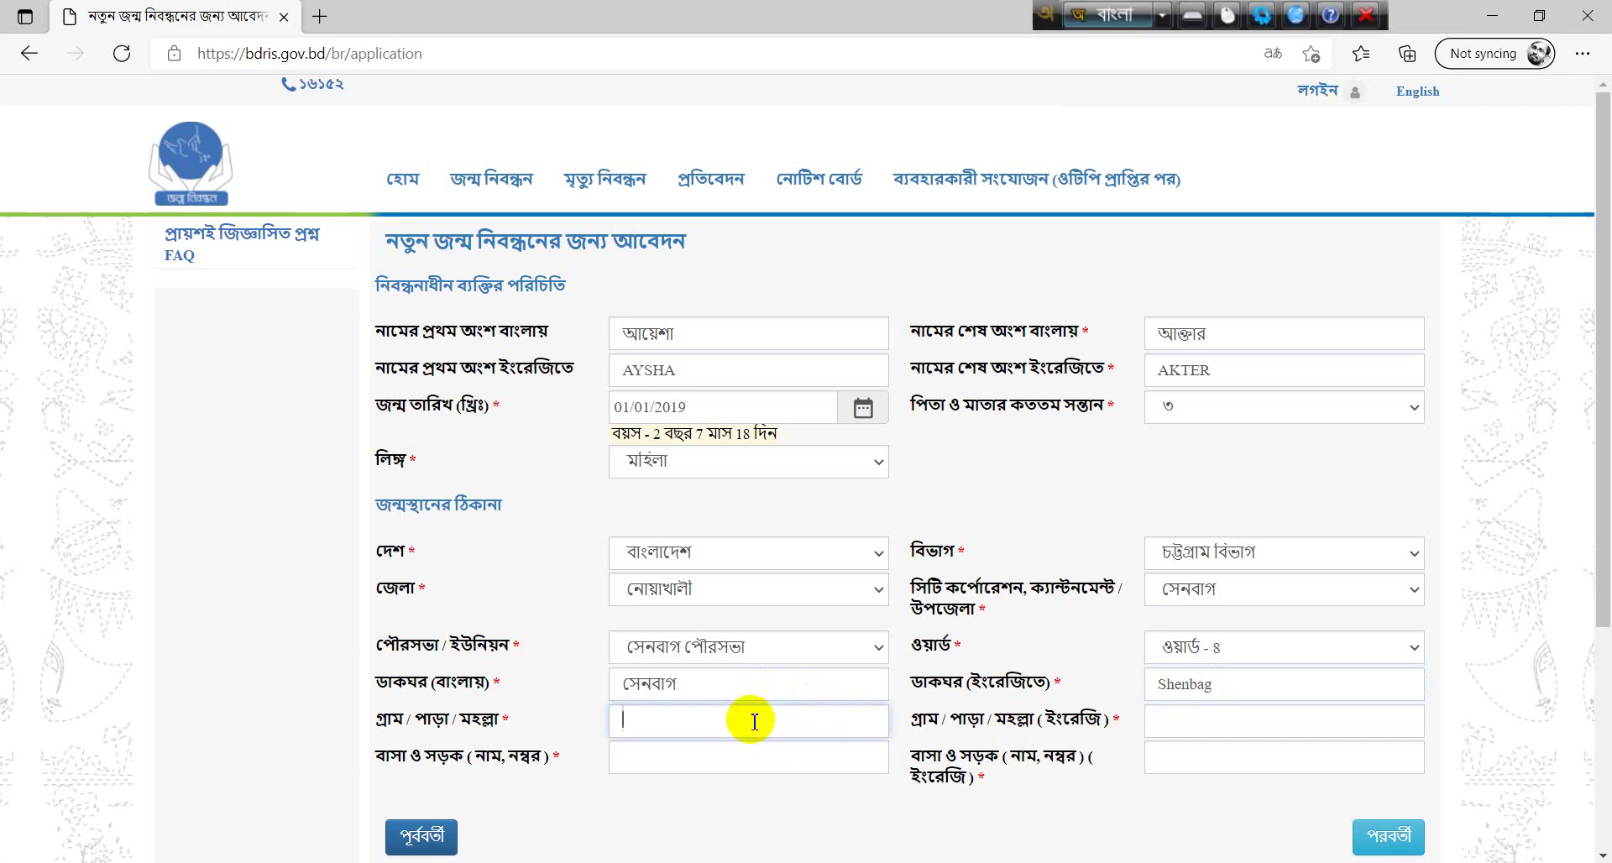
pyautogui.write('বিরা')
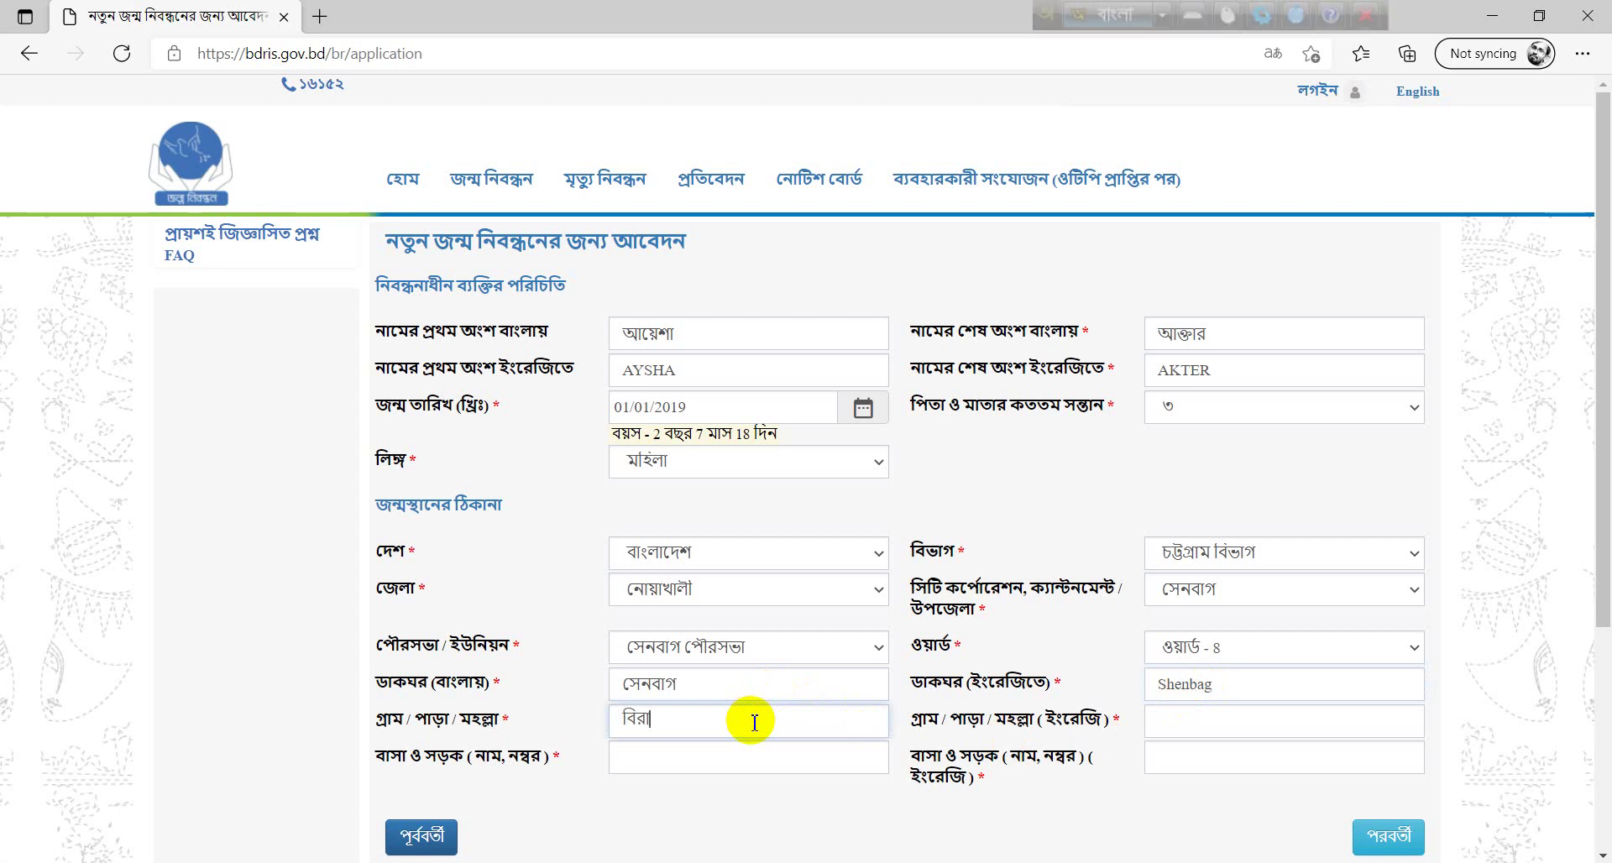
pyautogui.write('হিমপুর')
pyautogui.click(1251, 725)
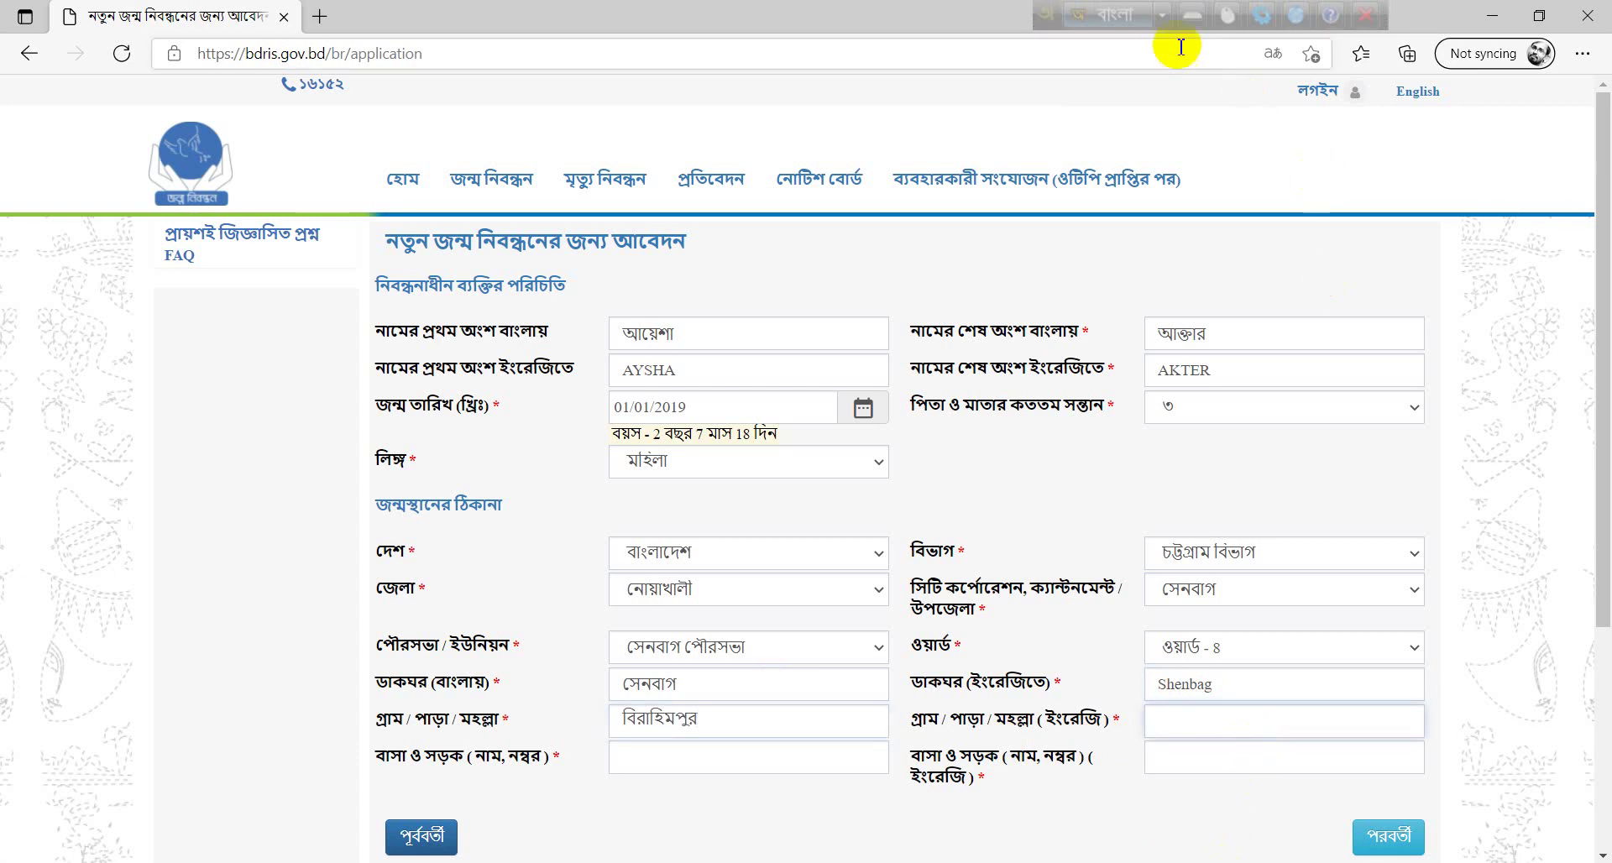
pyautogui.click(1117, 15)
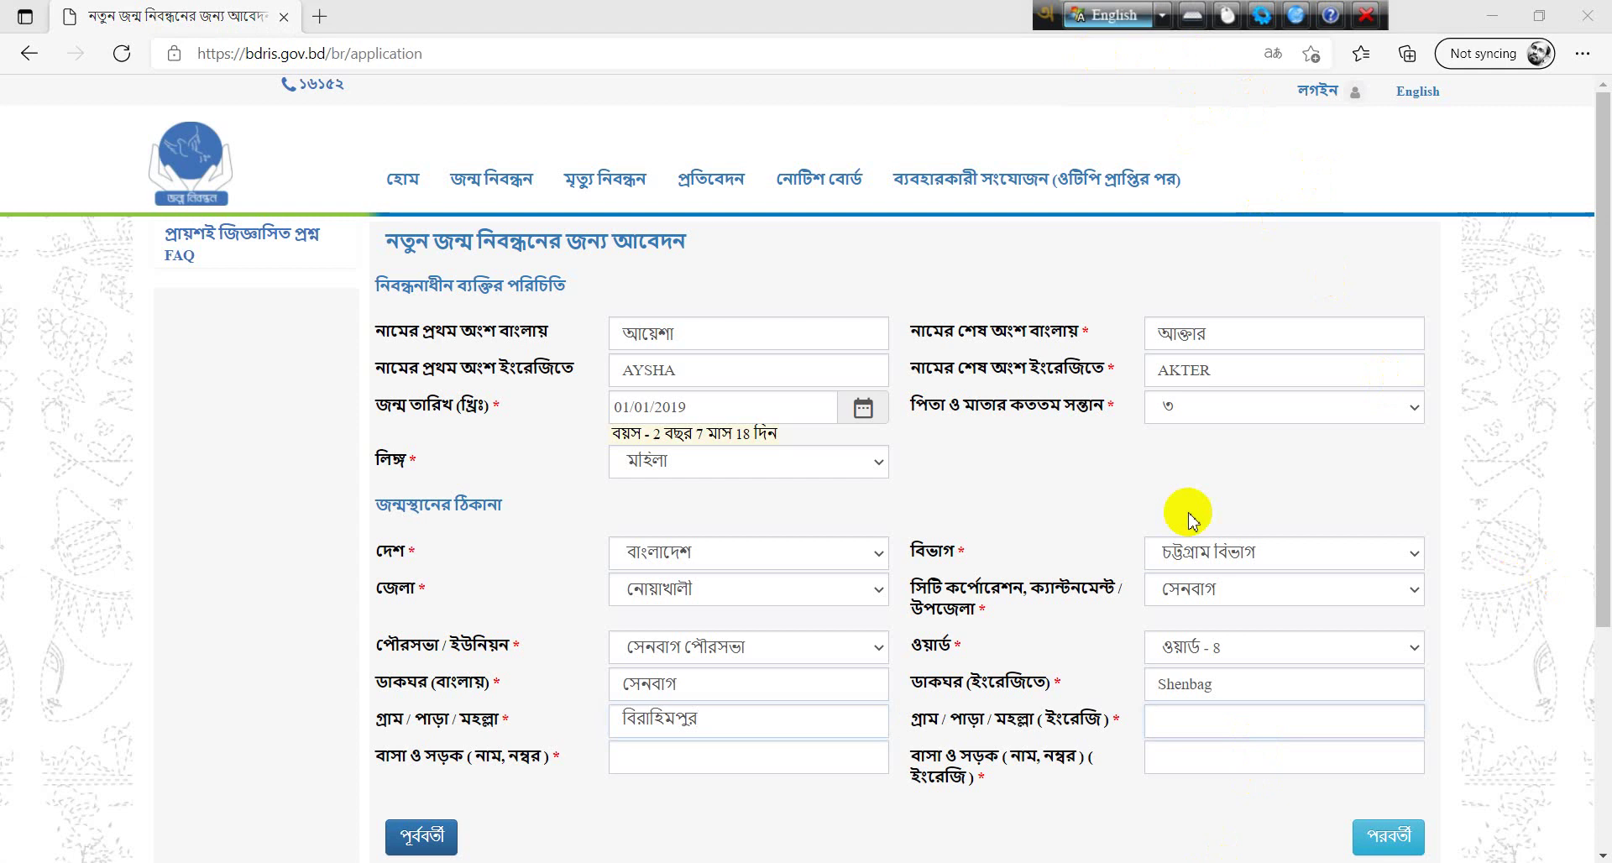
pyautogui.click(1239, 712)
pyautogui.write('B')
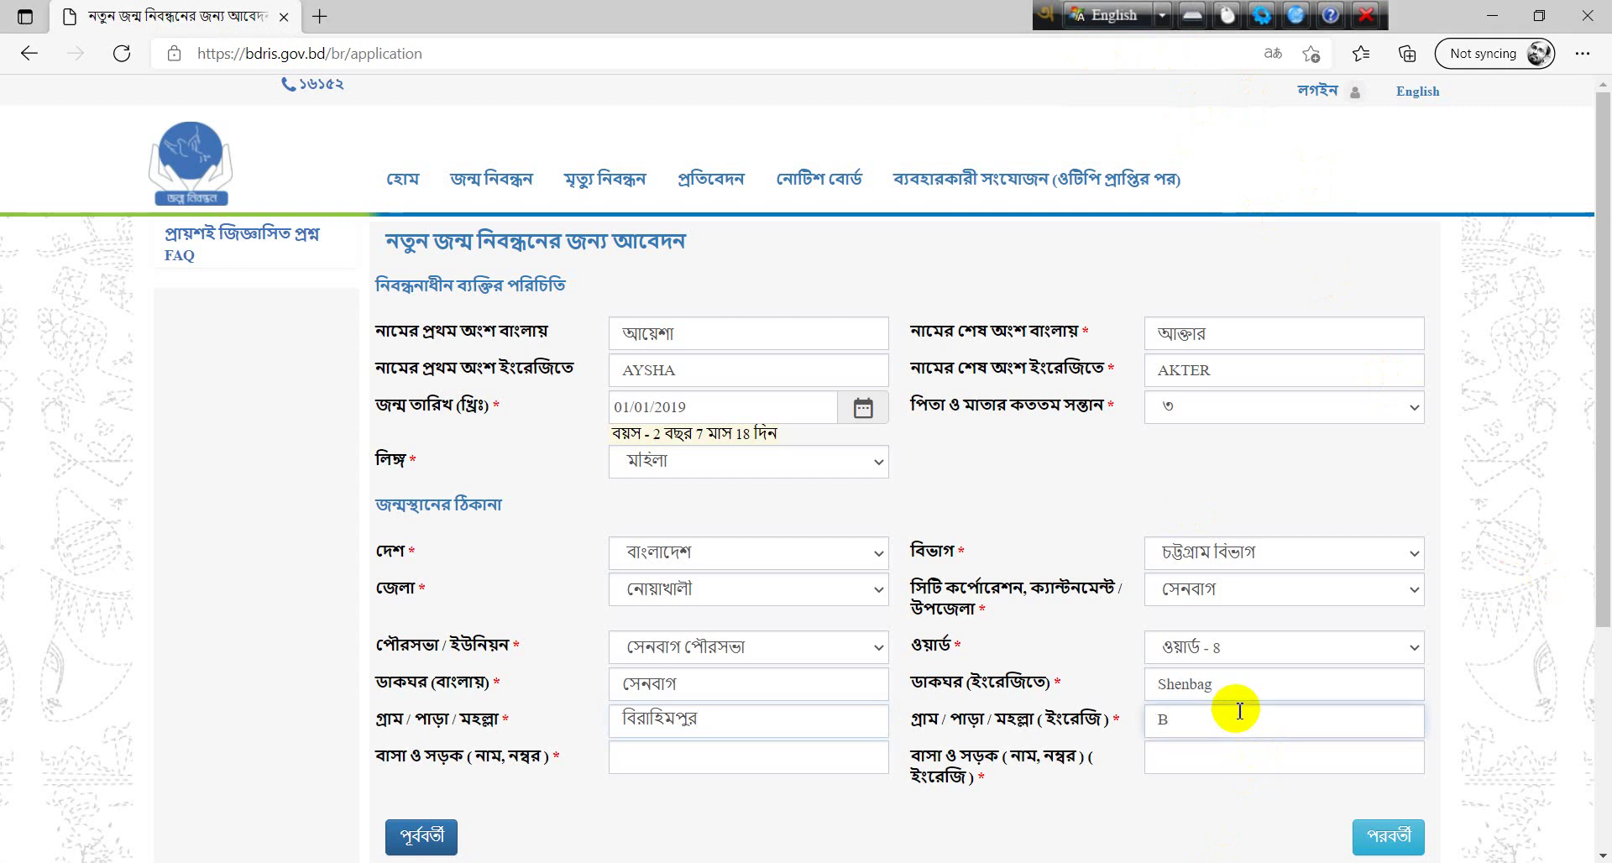
pyautogui.write('rahimpur')
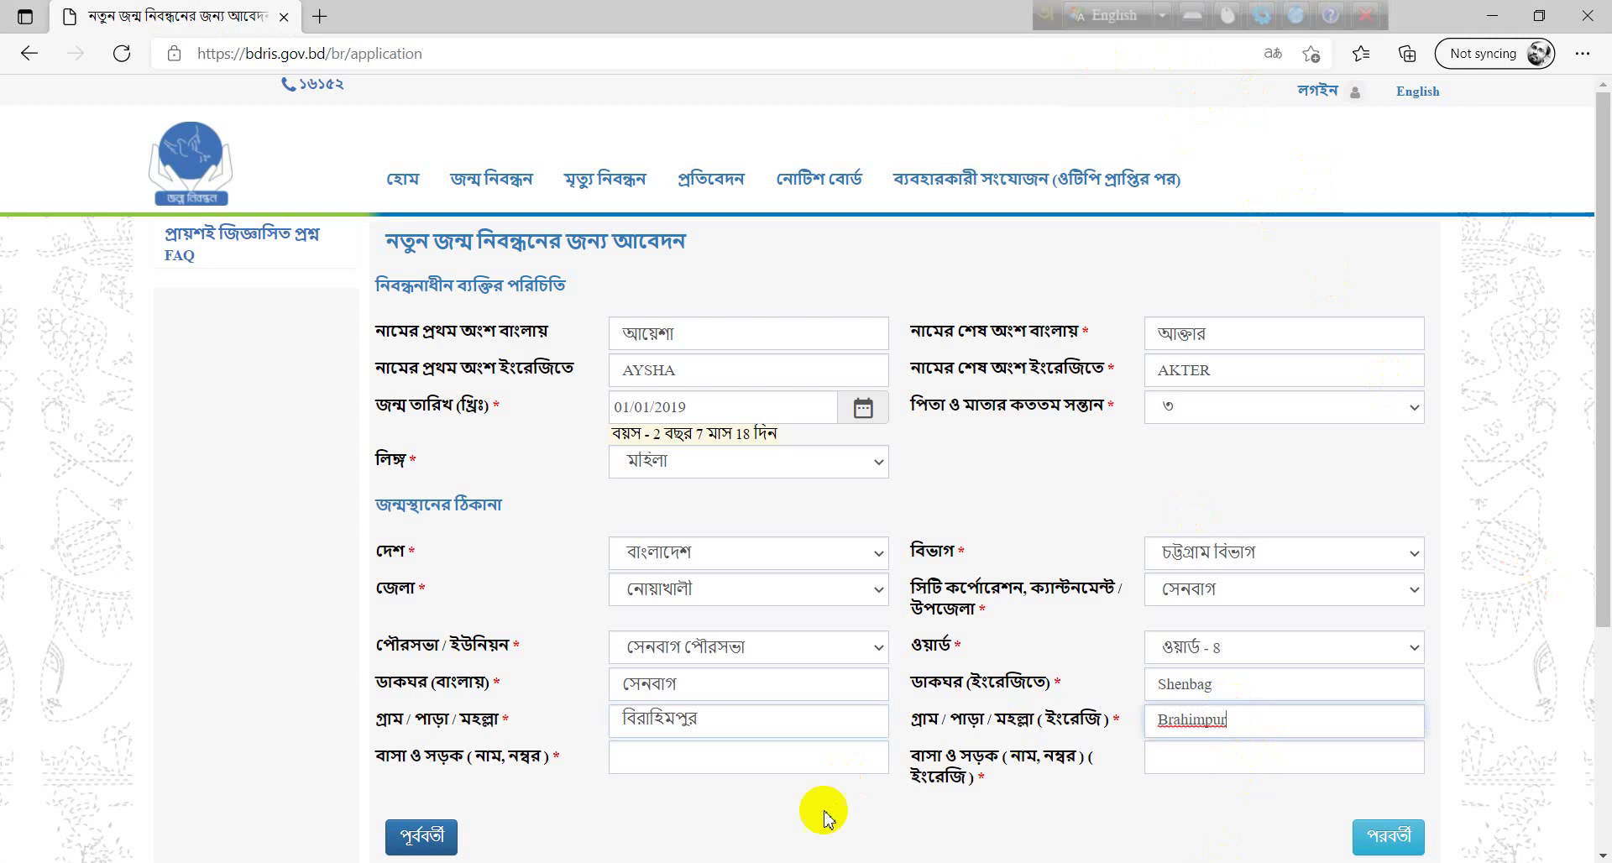
# - Enter the birthplace house and road address in Bangla and English, then proceed
pyautogui.click(830, 766)
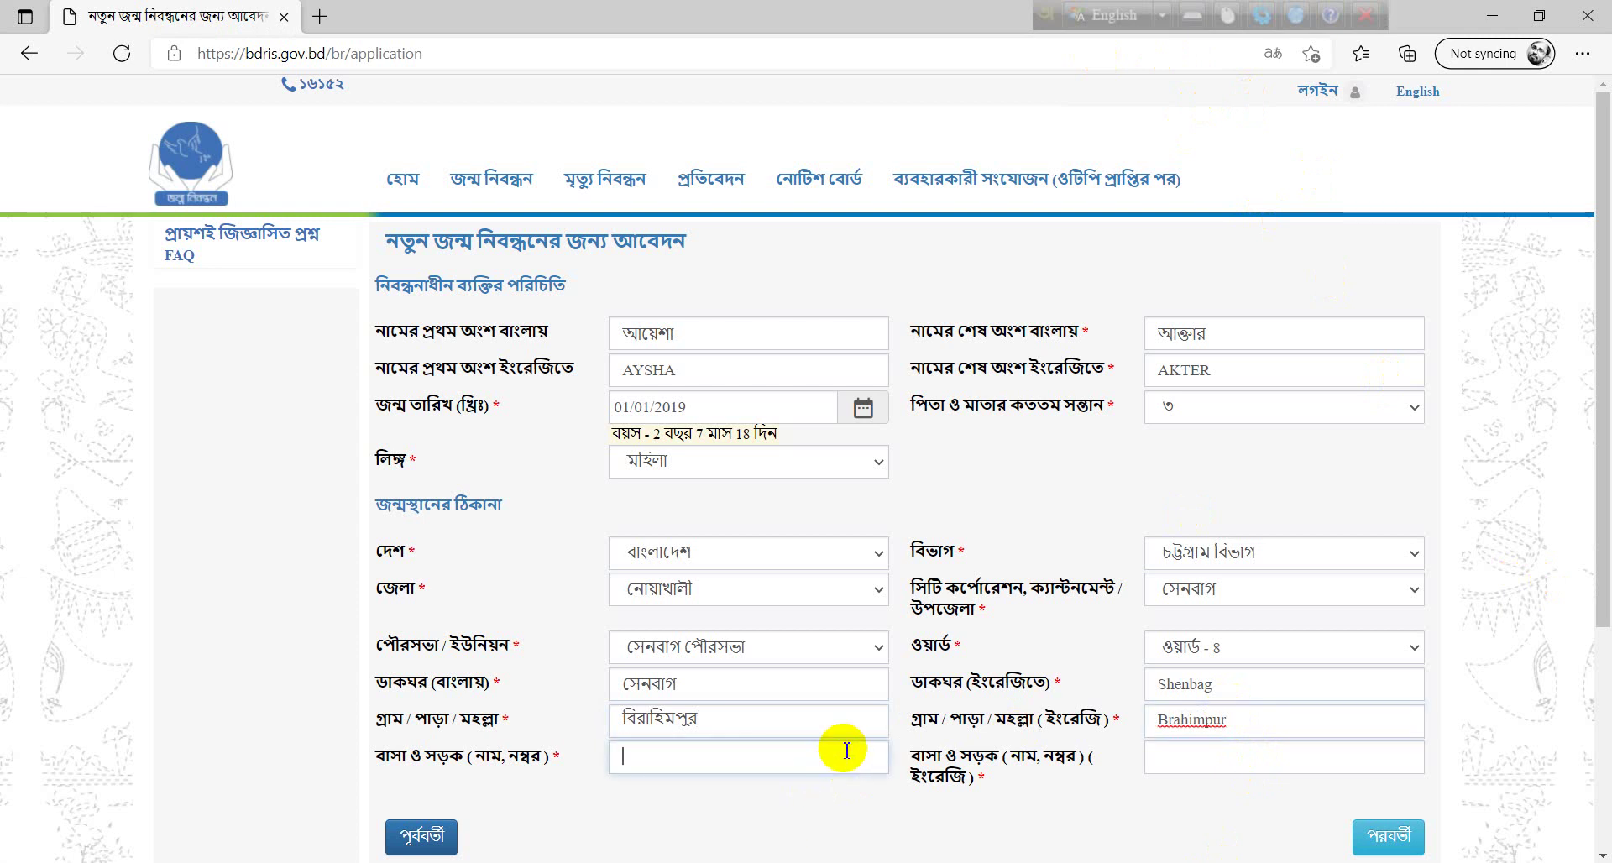
pyautogui.press('F12')
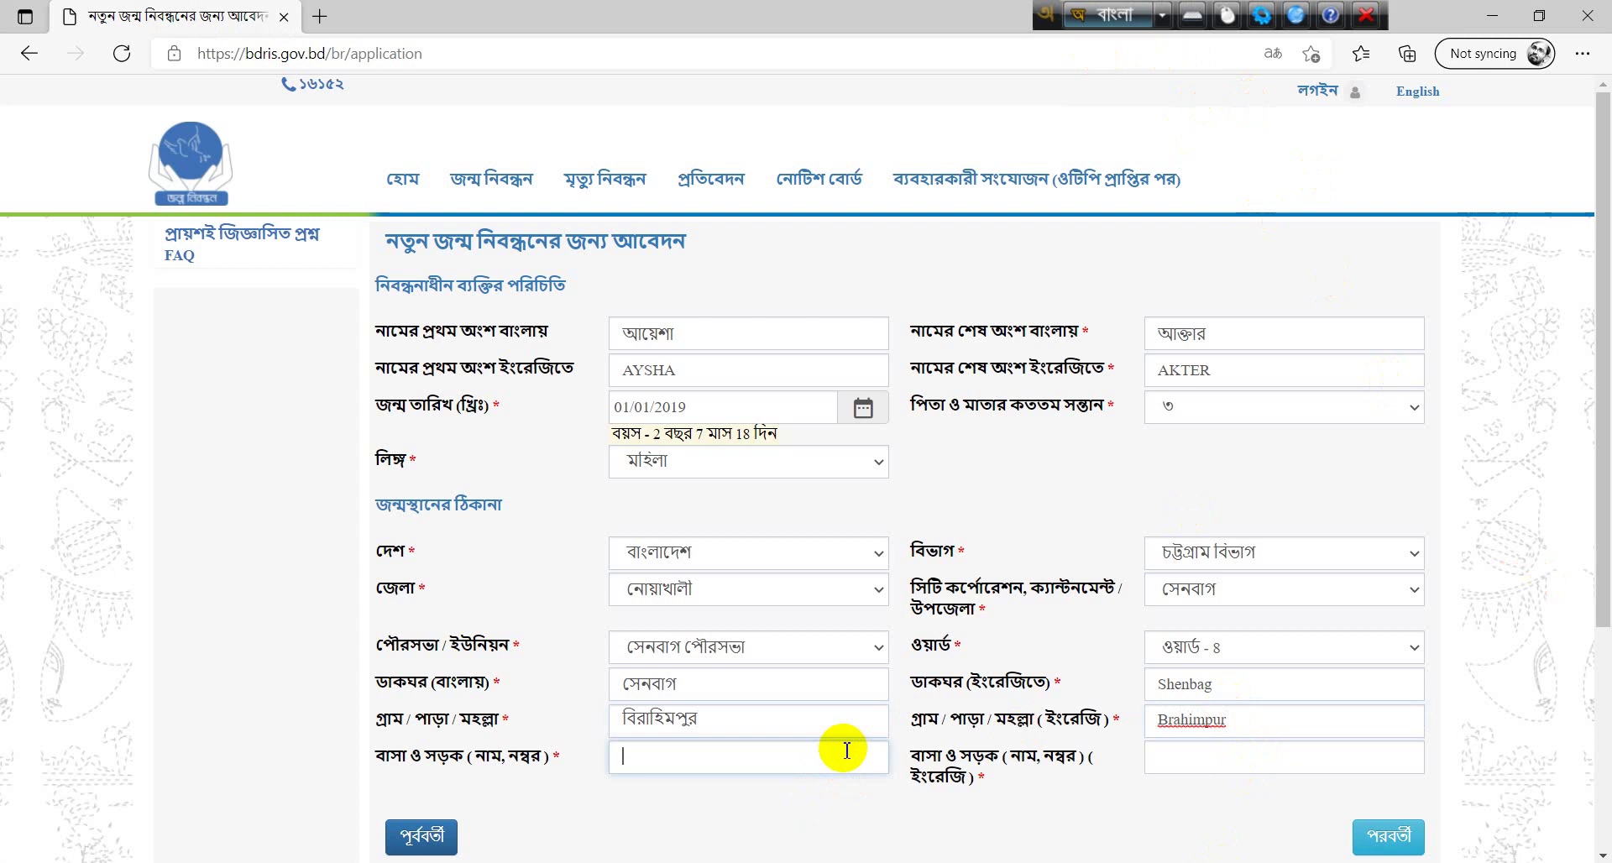
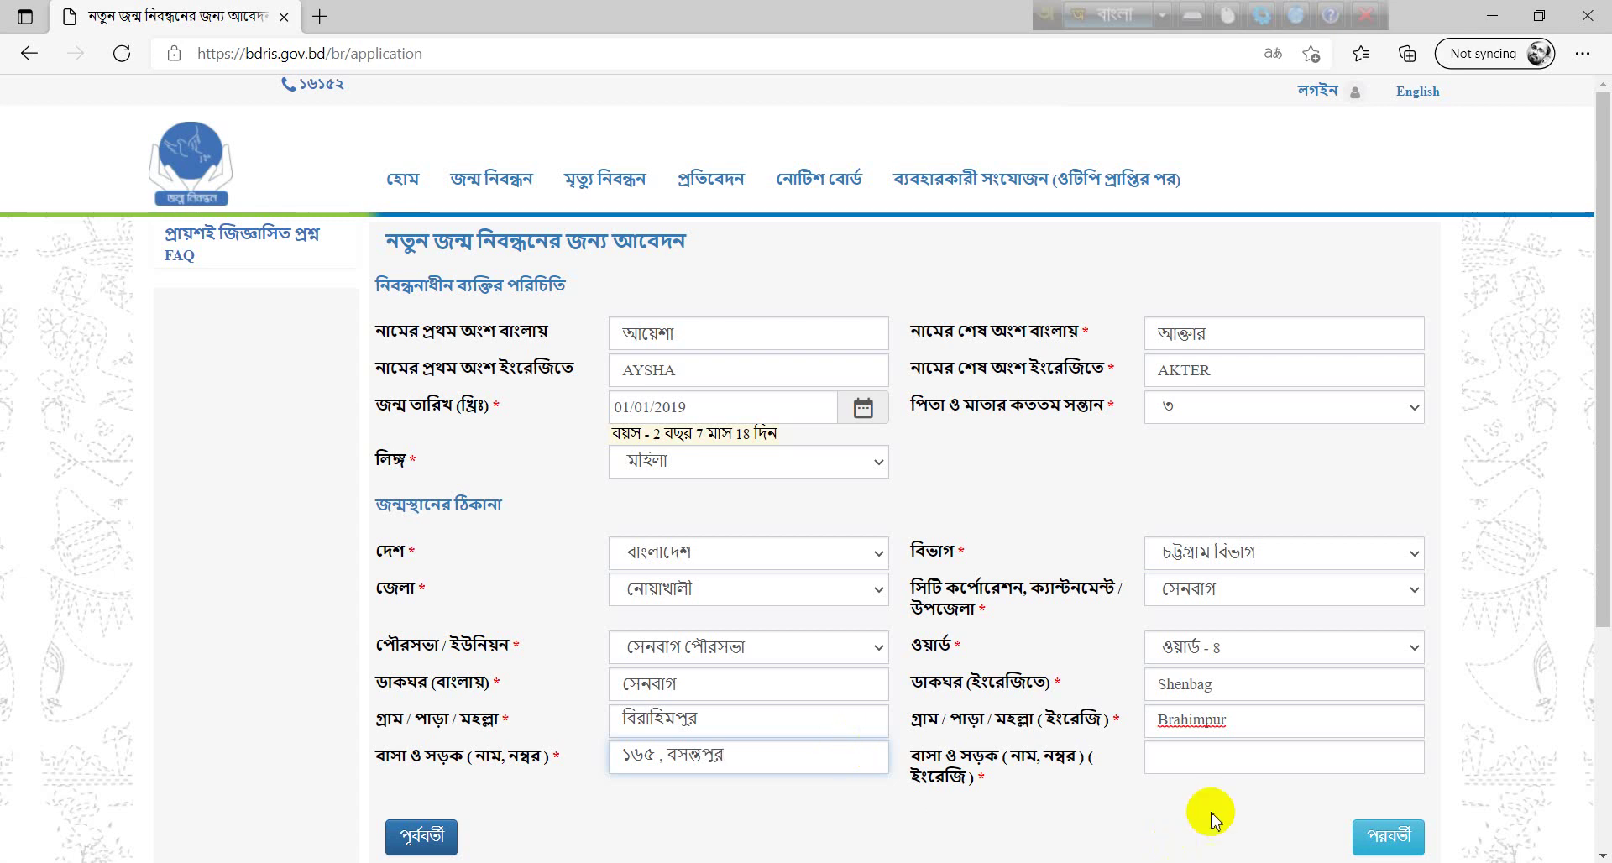
pyautogui.click(1220, 755)
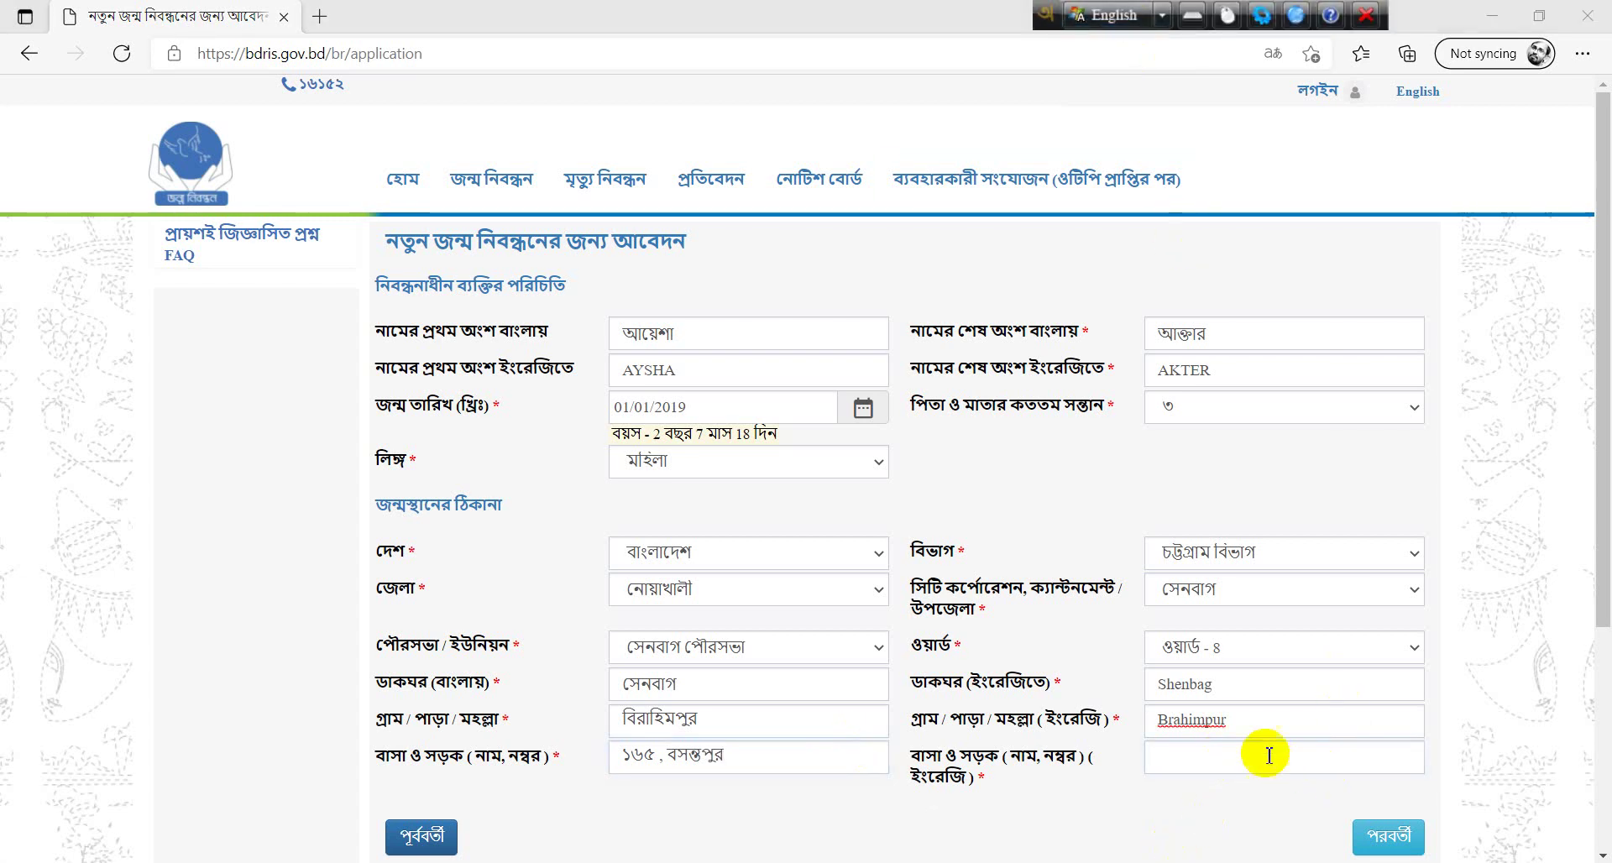
pyautogui.press('F12')
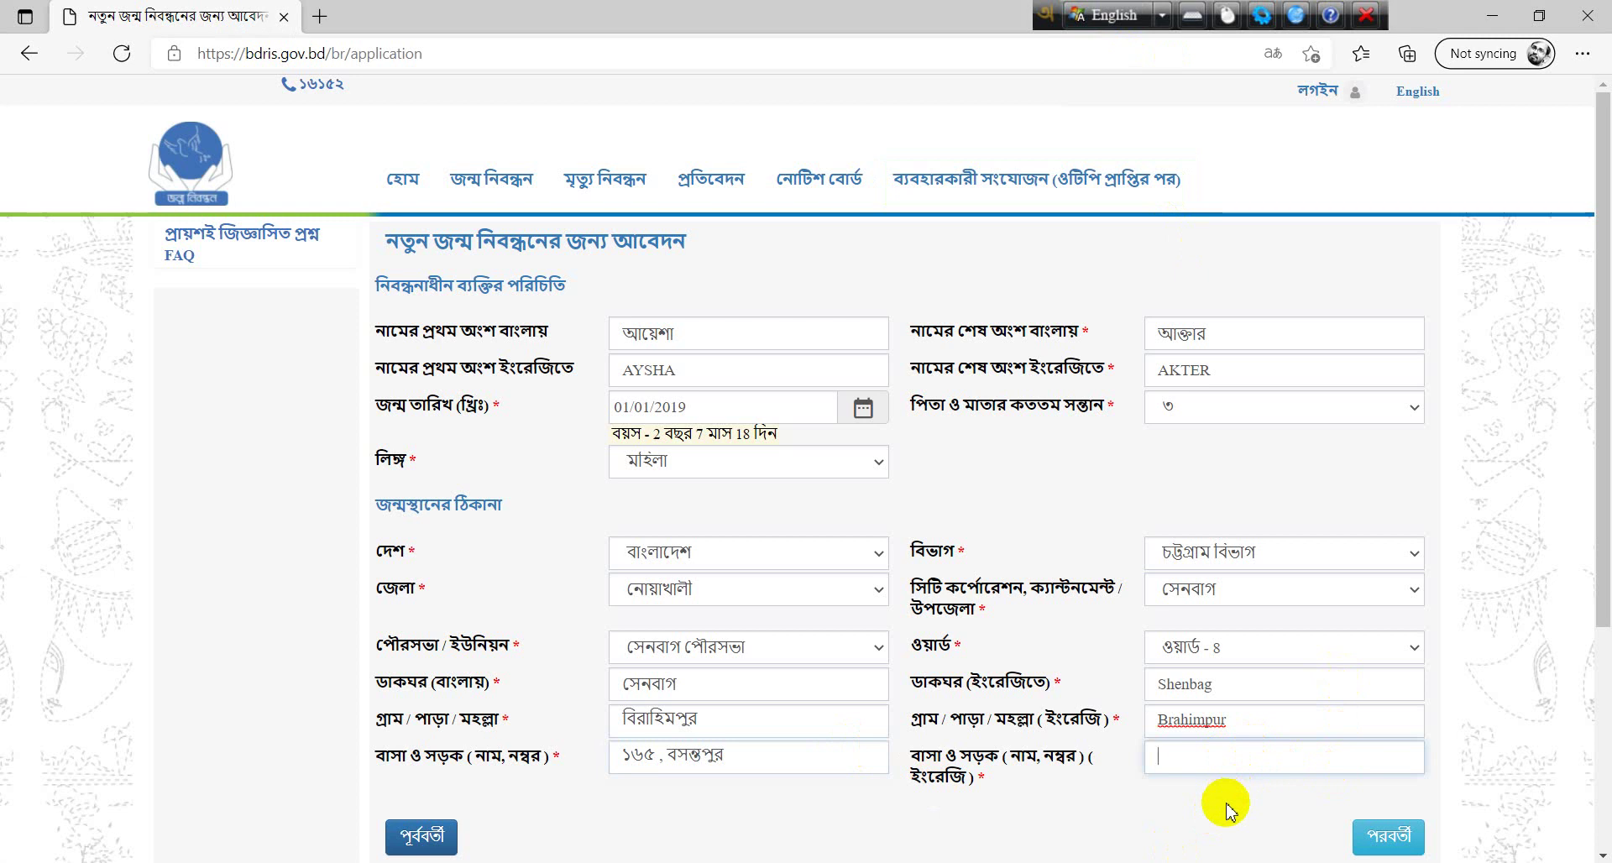
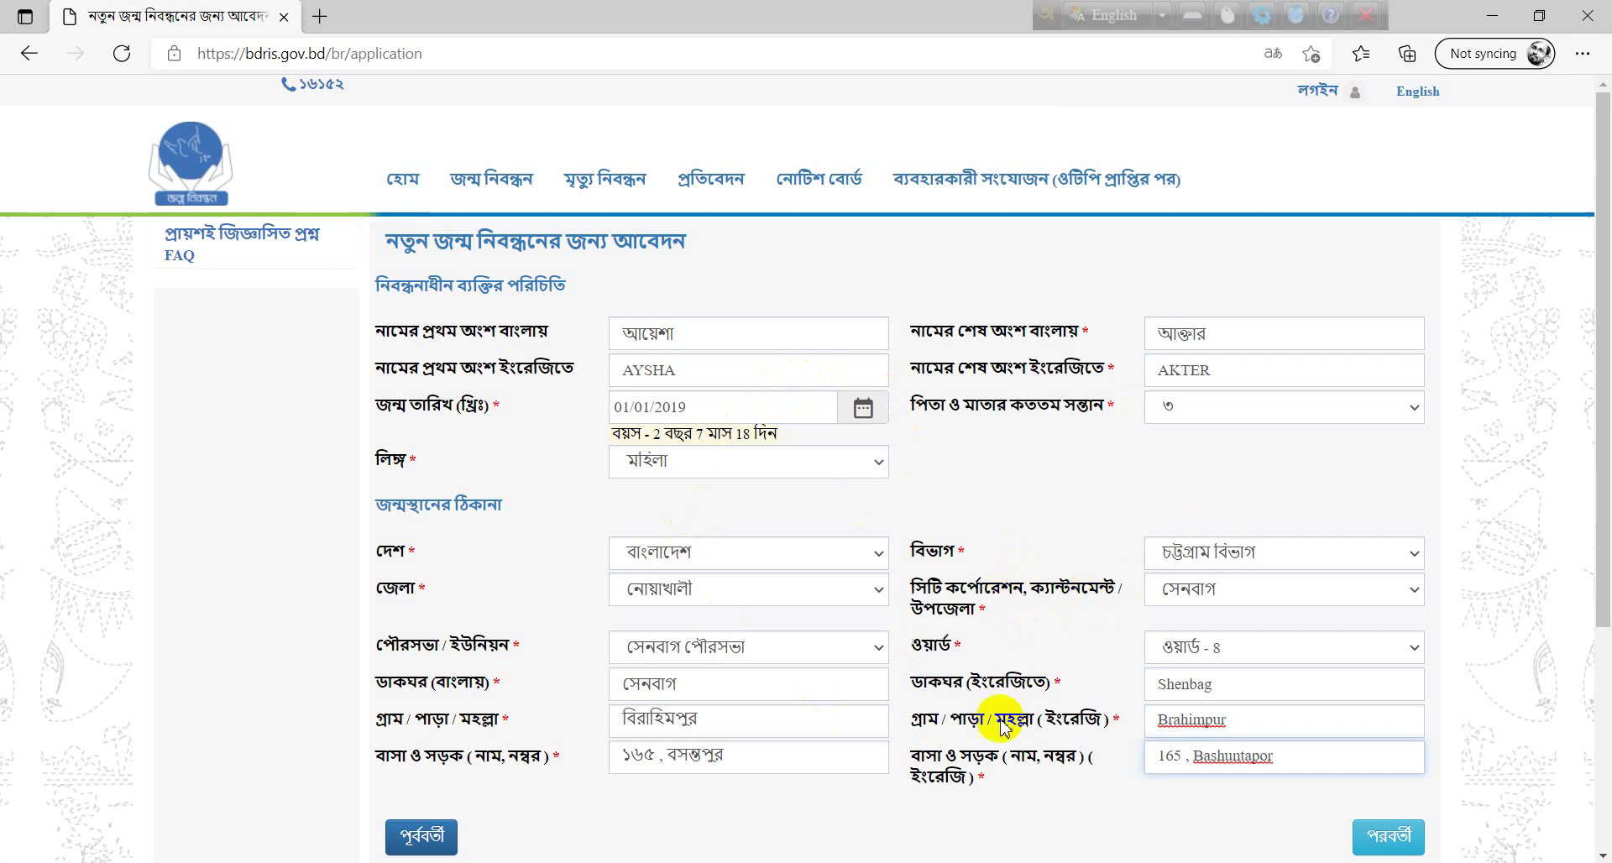
pyautogui.click(1408, 842)
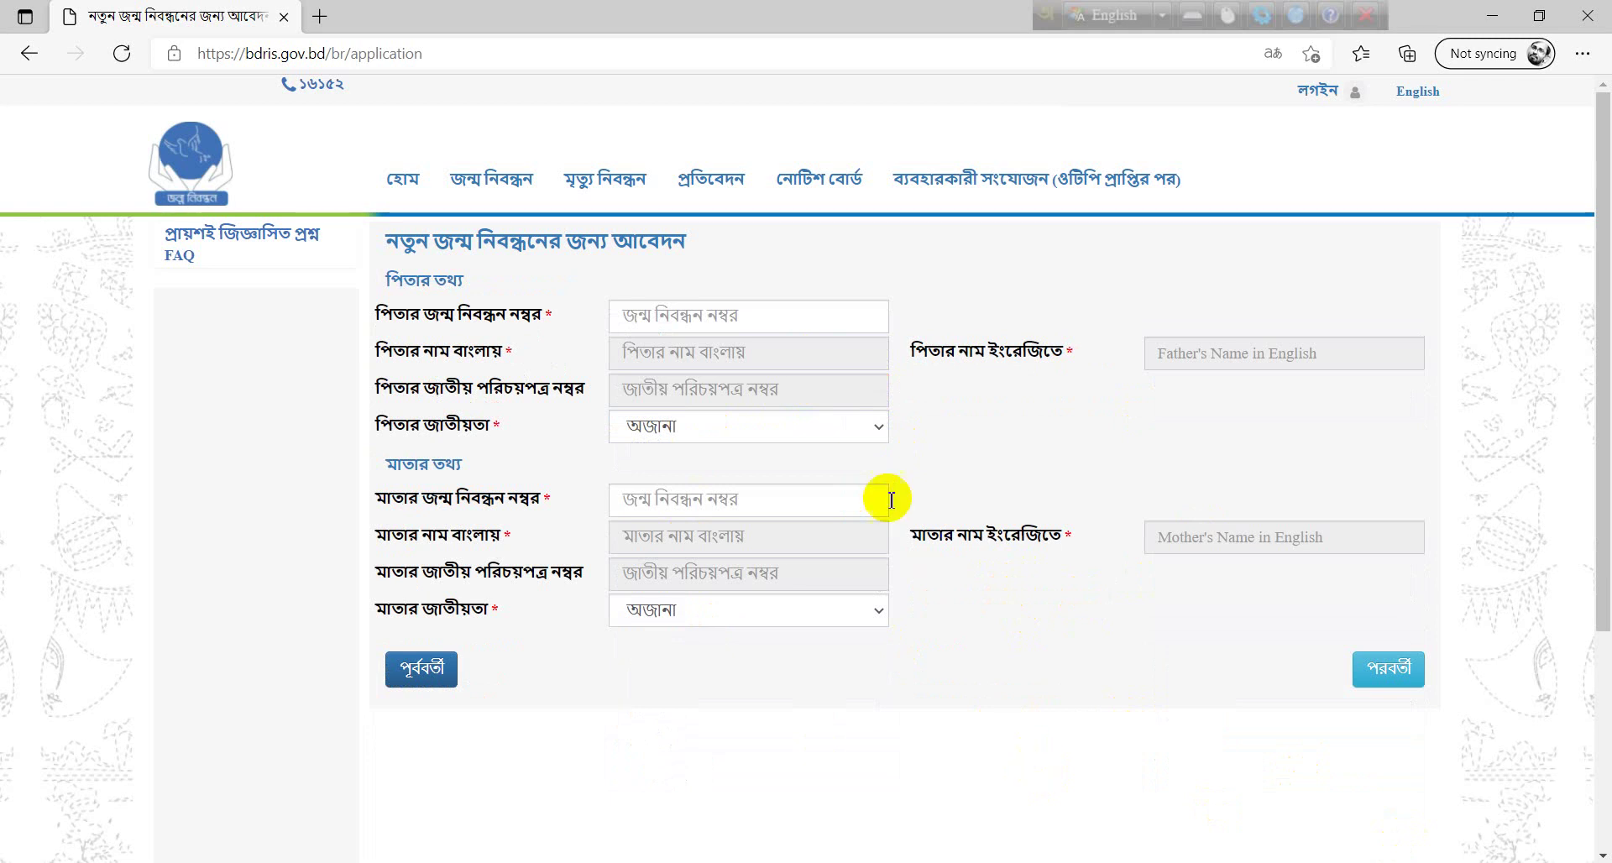
# - Paste the father's birth registration number from the notes and set his nationality to বাংলাদেশী
pyautogui.click(786, 318)
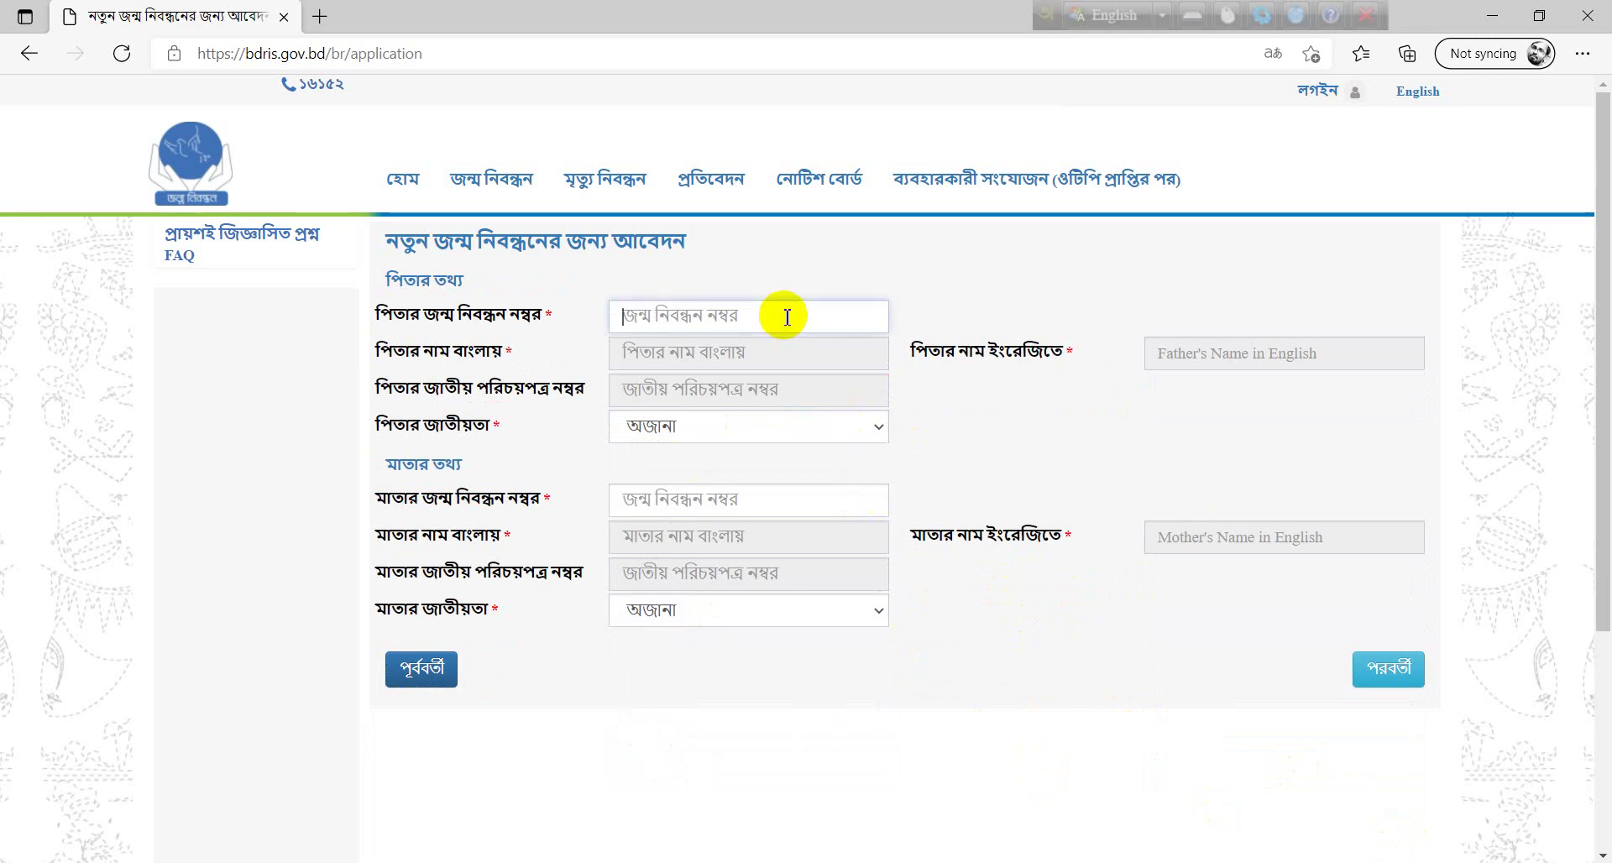
pyautogui.click(753, 511)
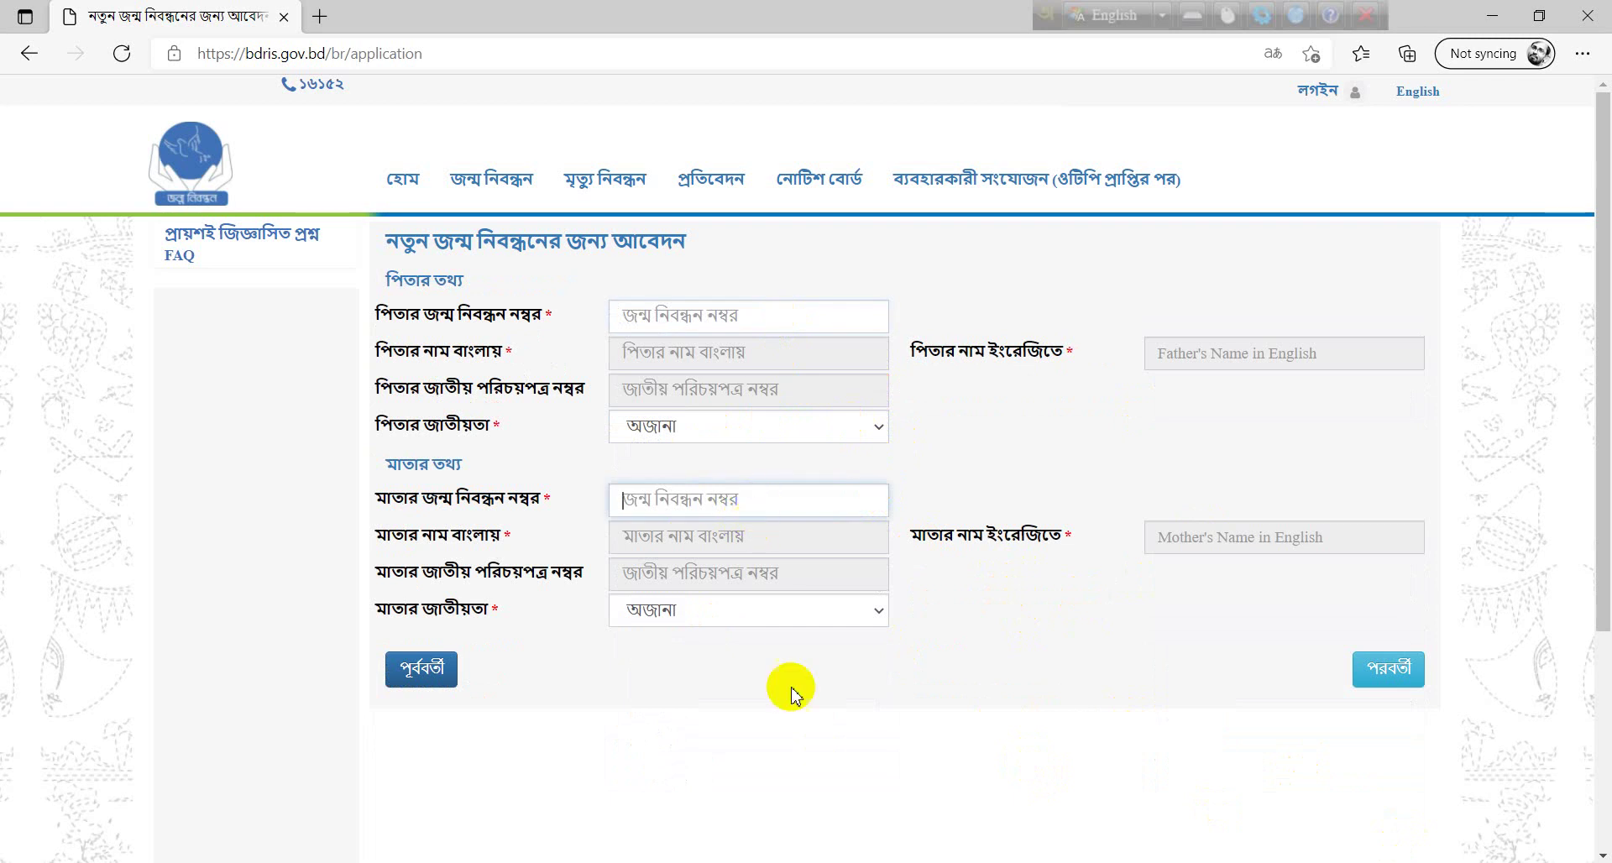
pyautogui.click(731, 322)
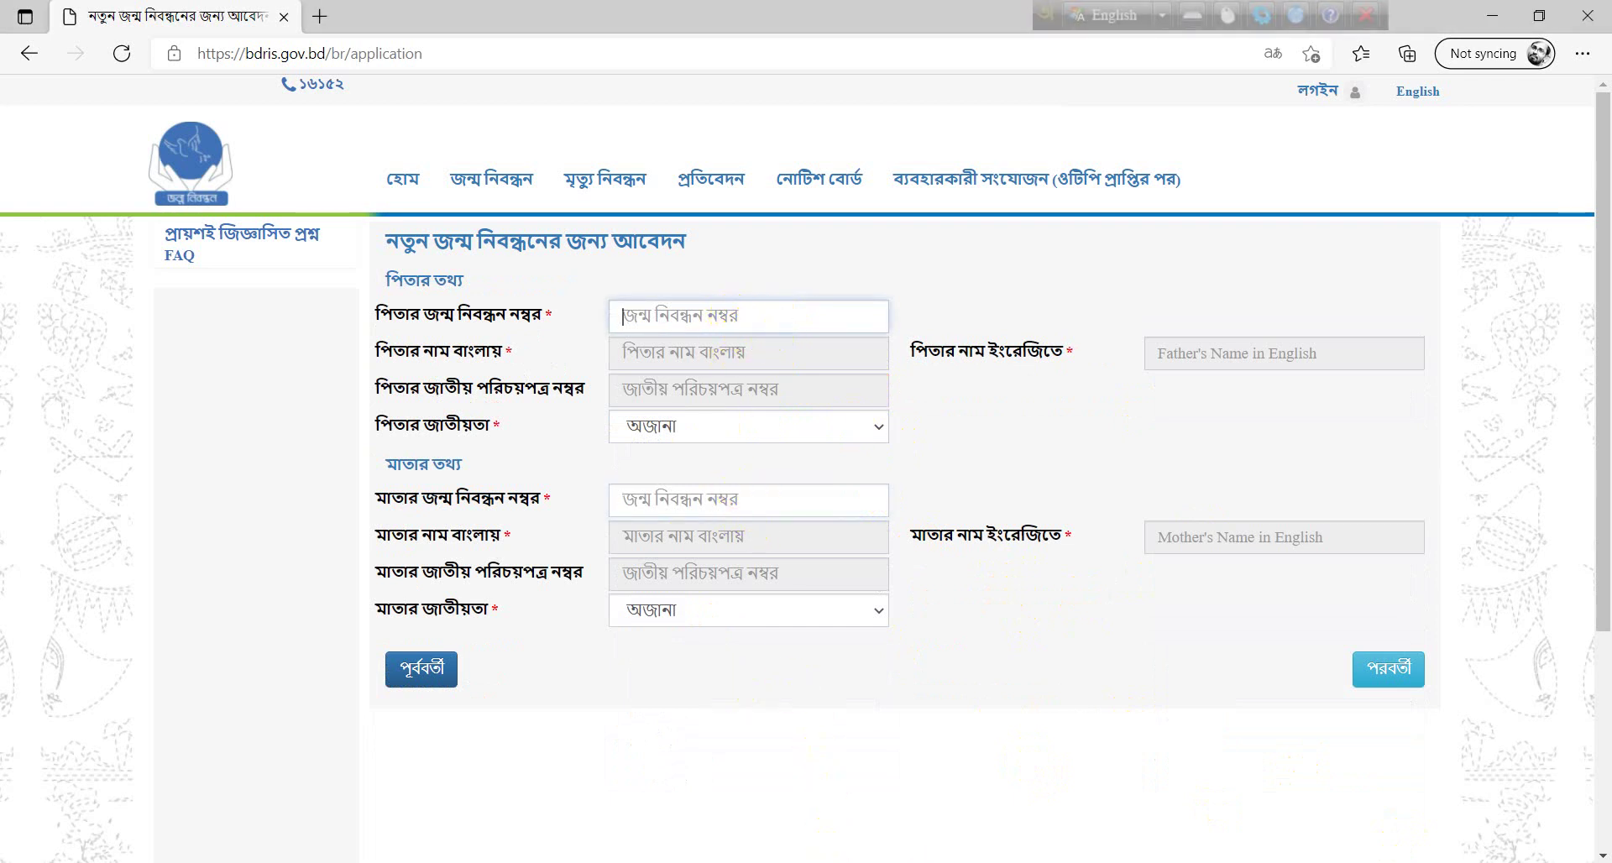
pyautogui.hotkey('alt', 'Tab')
pyautogui.doubleClick(700, 743)
pyautogui.hotkey('ctrl', 'c')
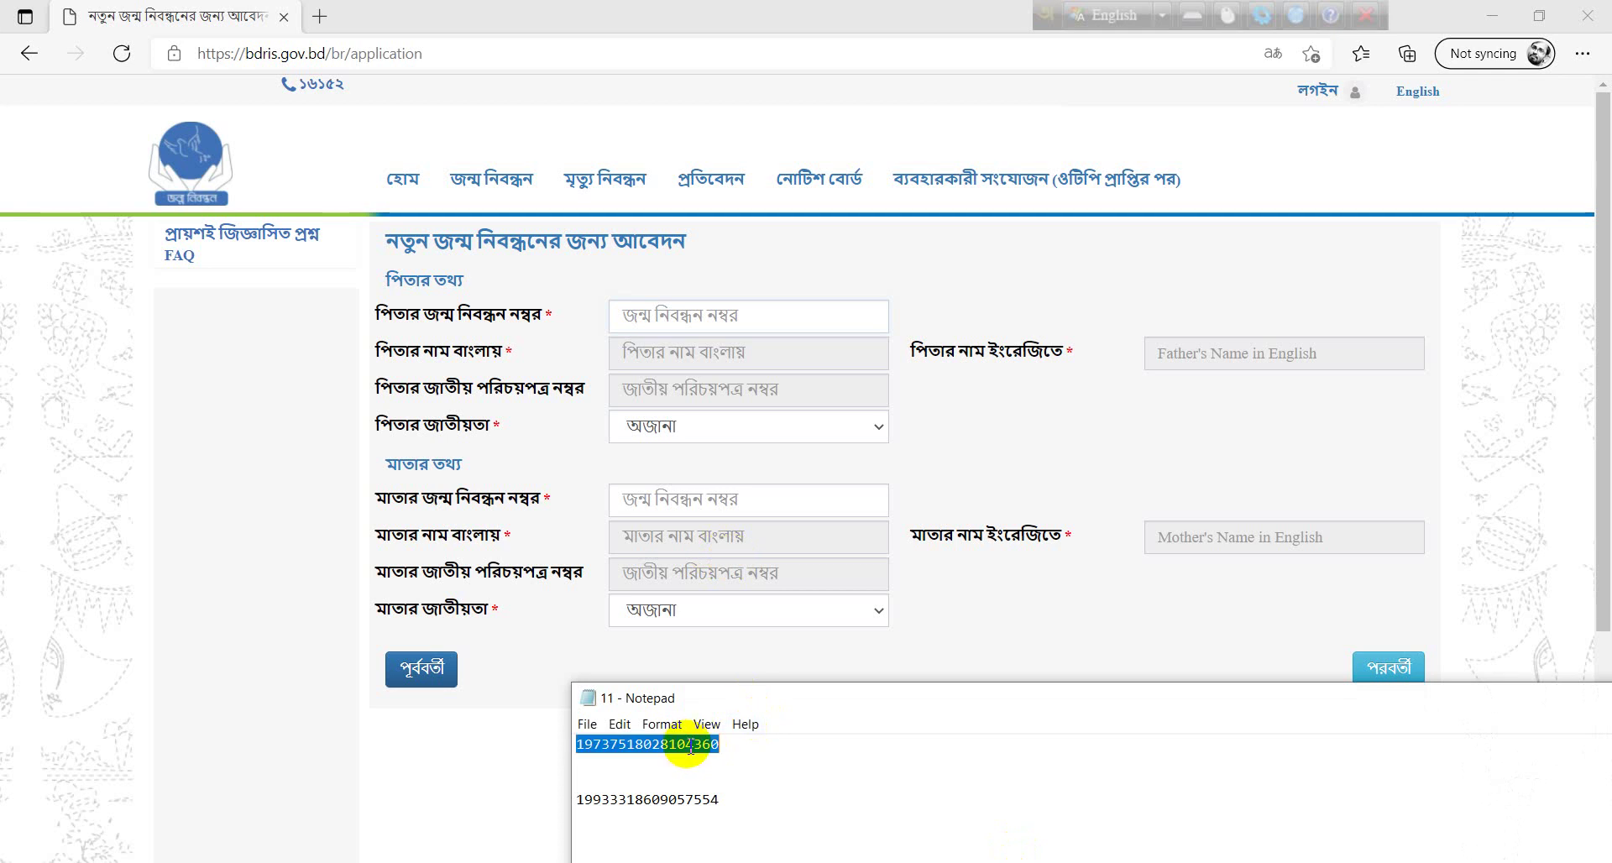
pyautogui.click(722, 319)
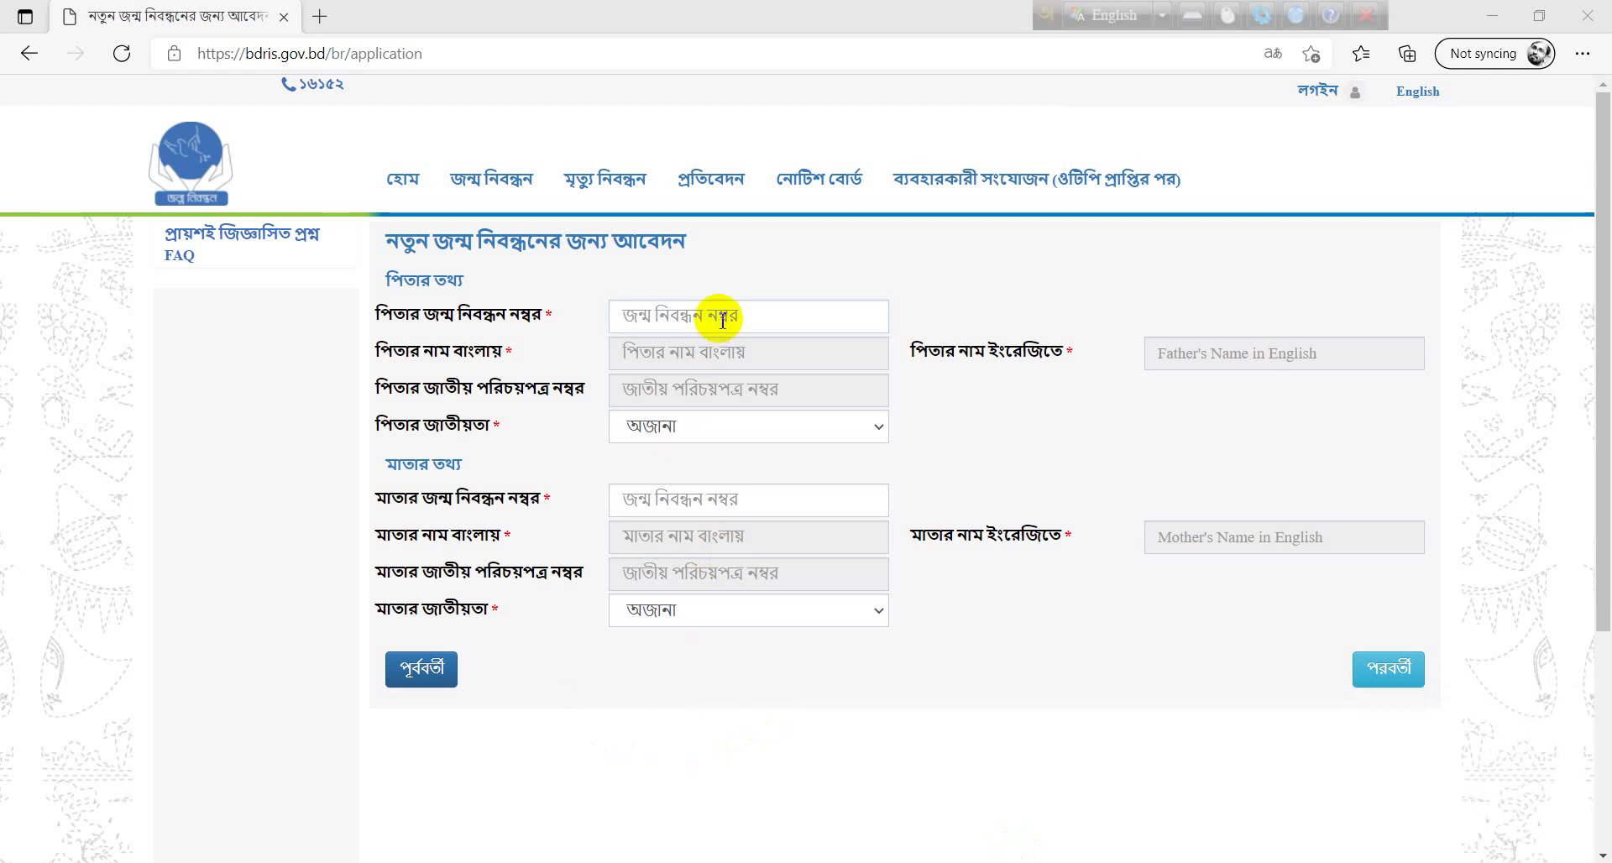
pyautogui.hotkey('ctrl', 'v')
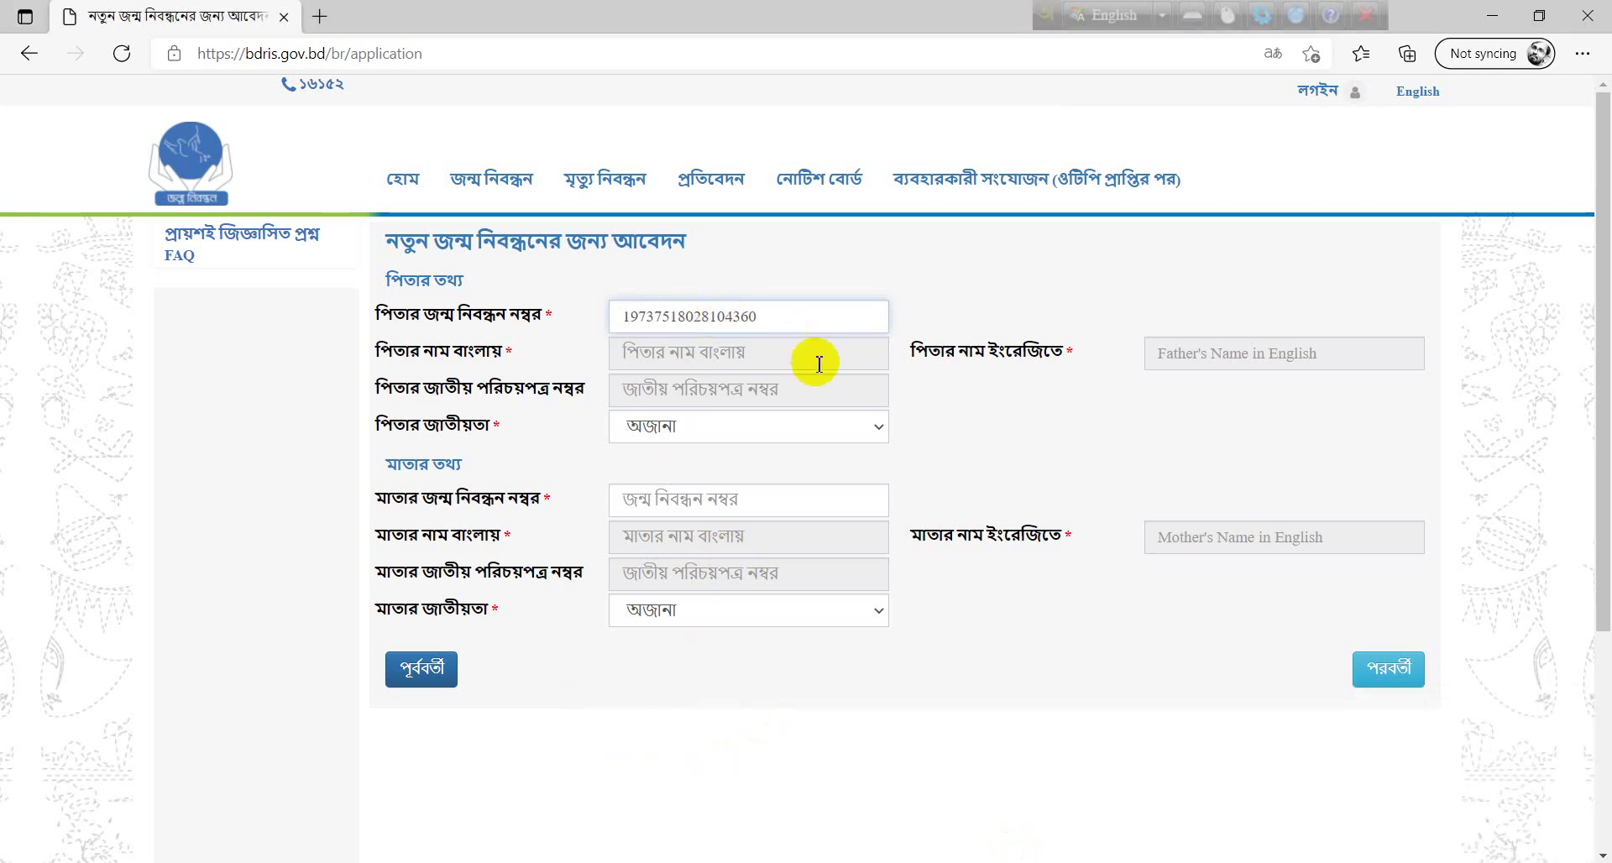
pyautogui.click(891, 377)
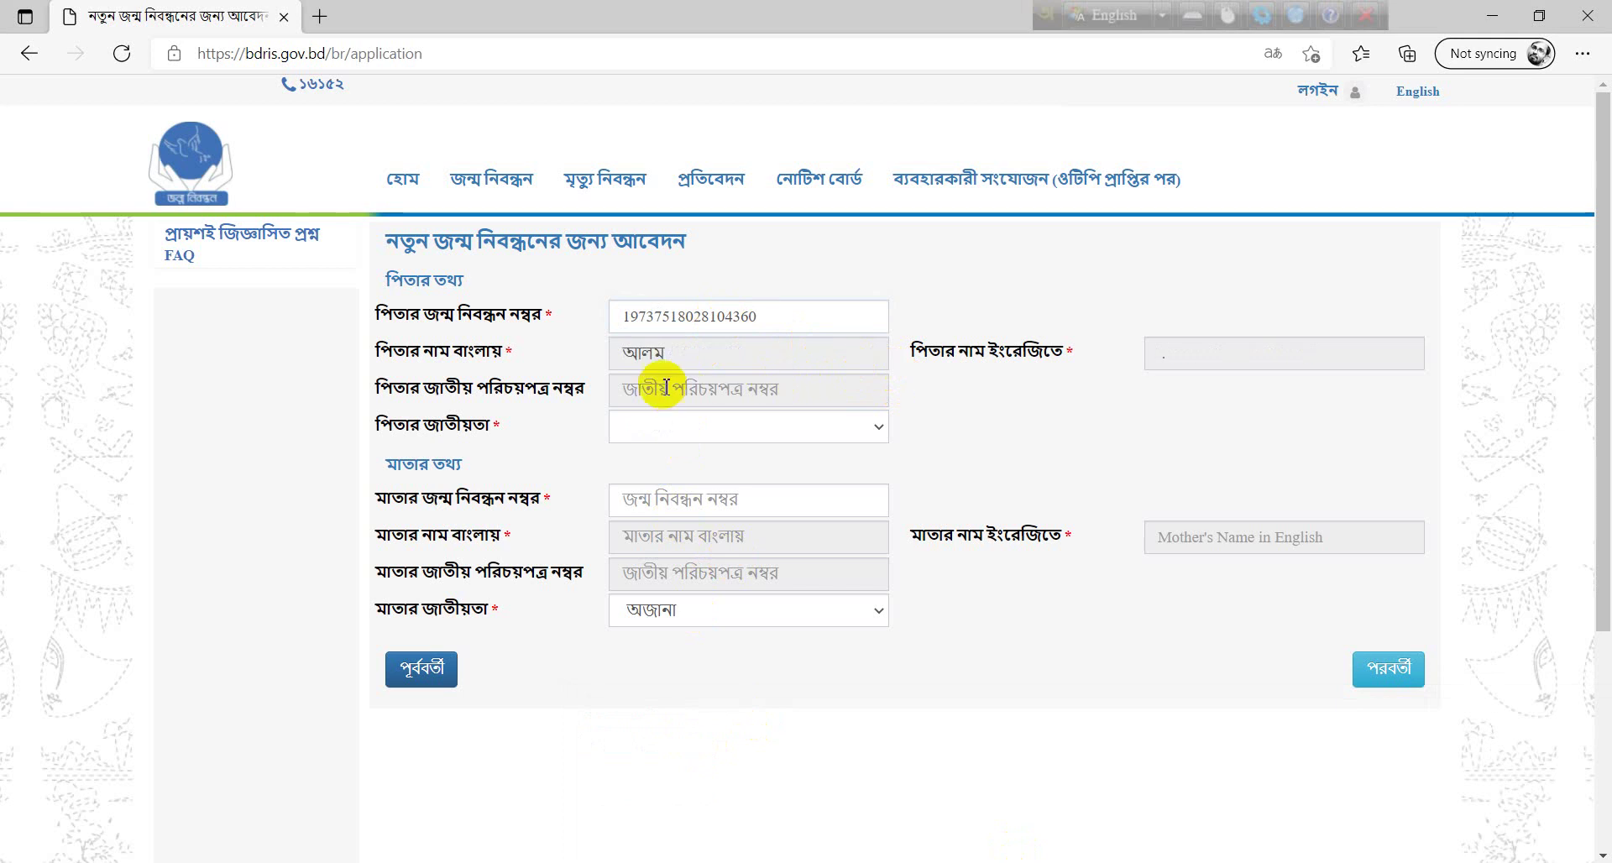
pyautogui.click(669, 435)
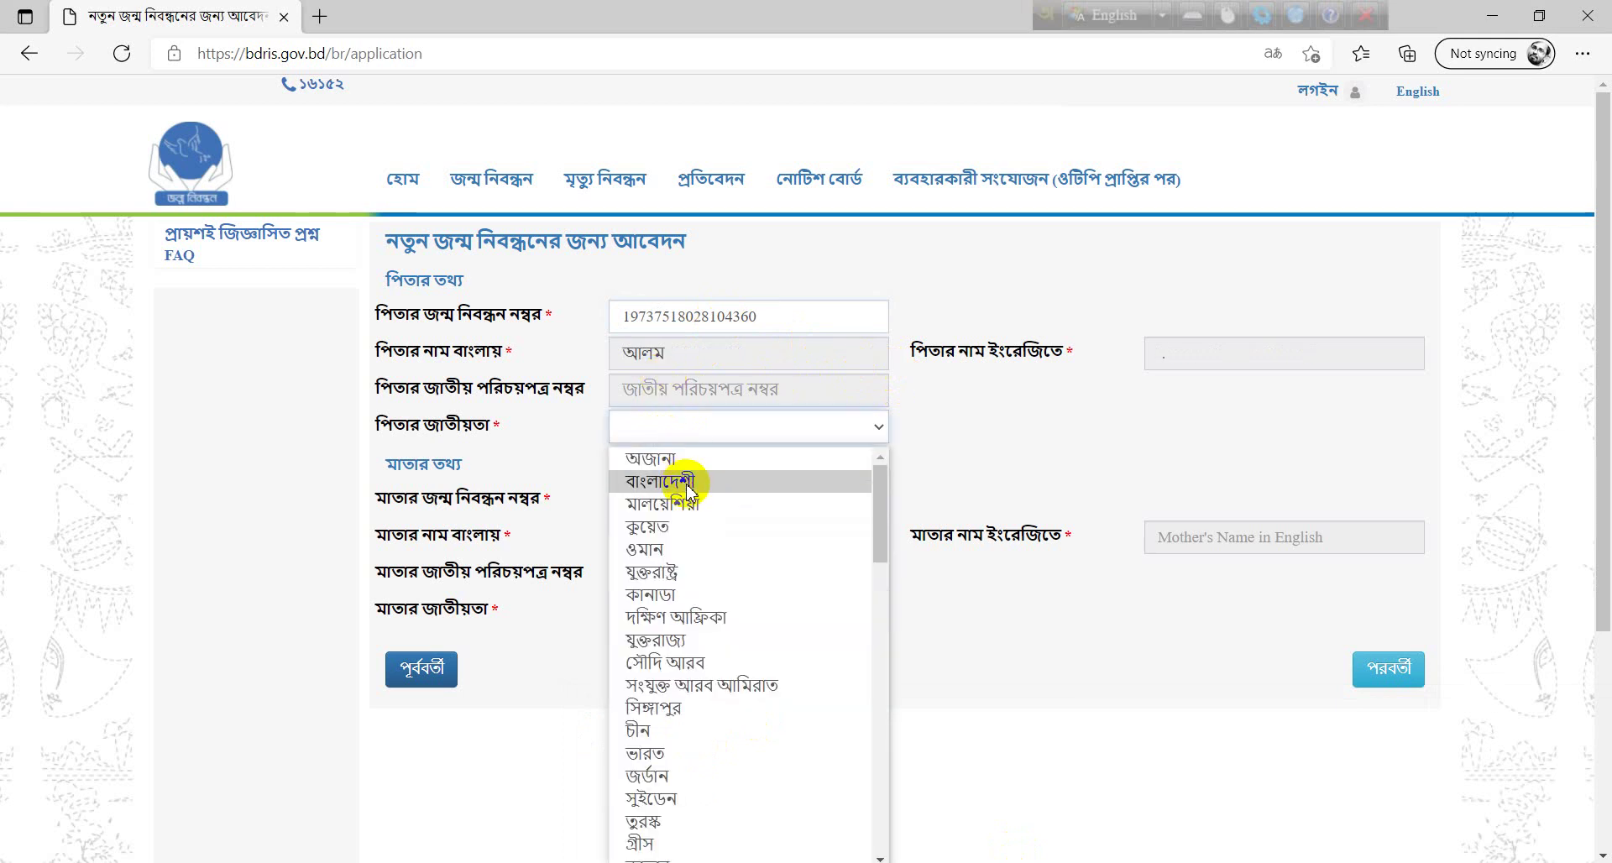
pyautogui.click(687, 482)
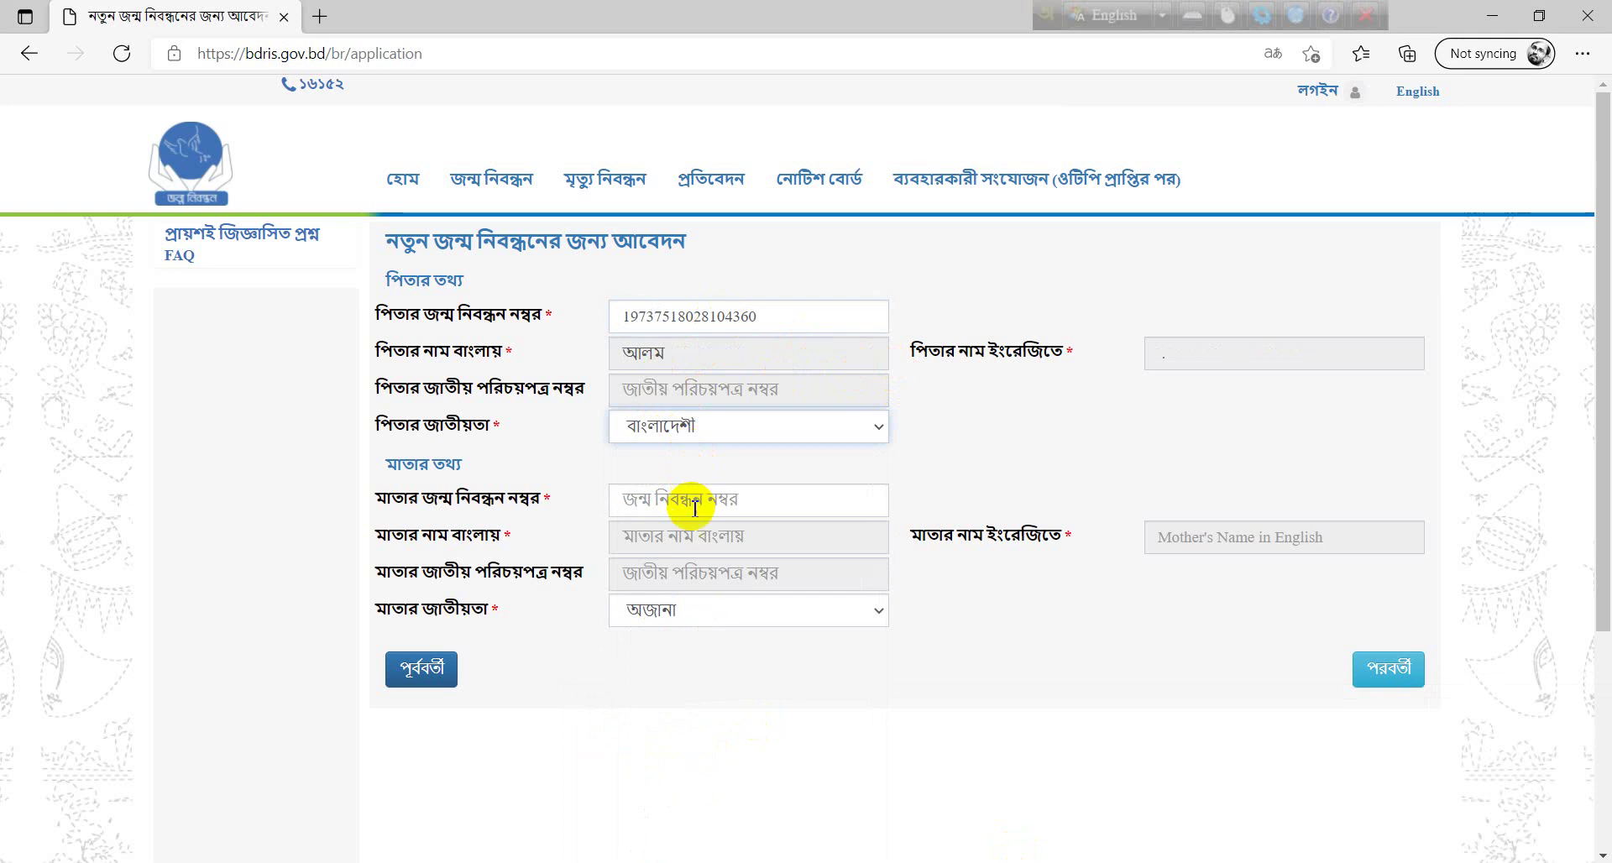
# - Paste the mother's birth registration number from the notes so her details load, then proceed
pyautogui.click(694, 507)
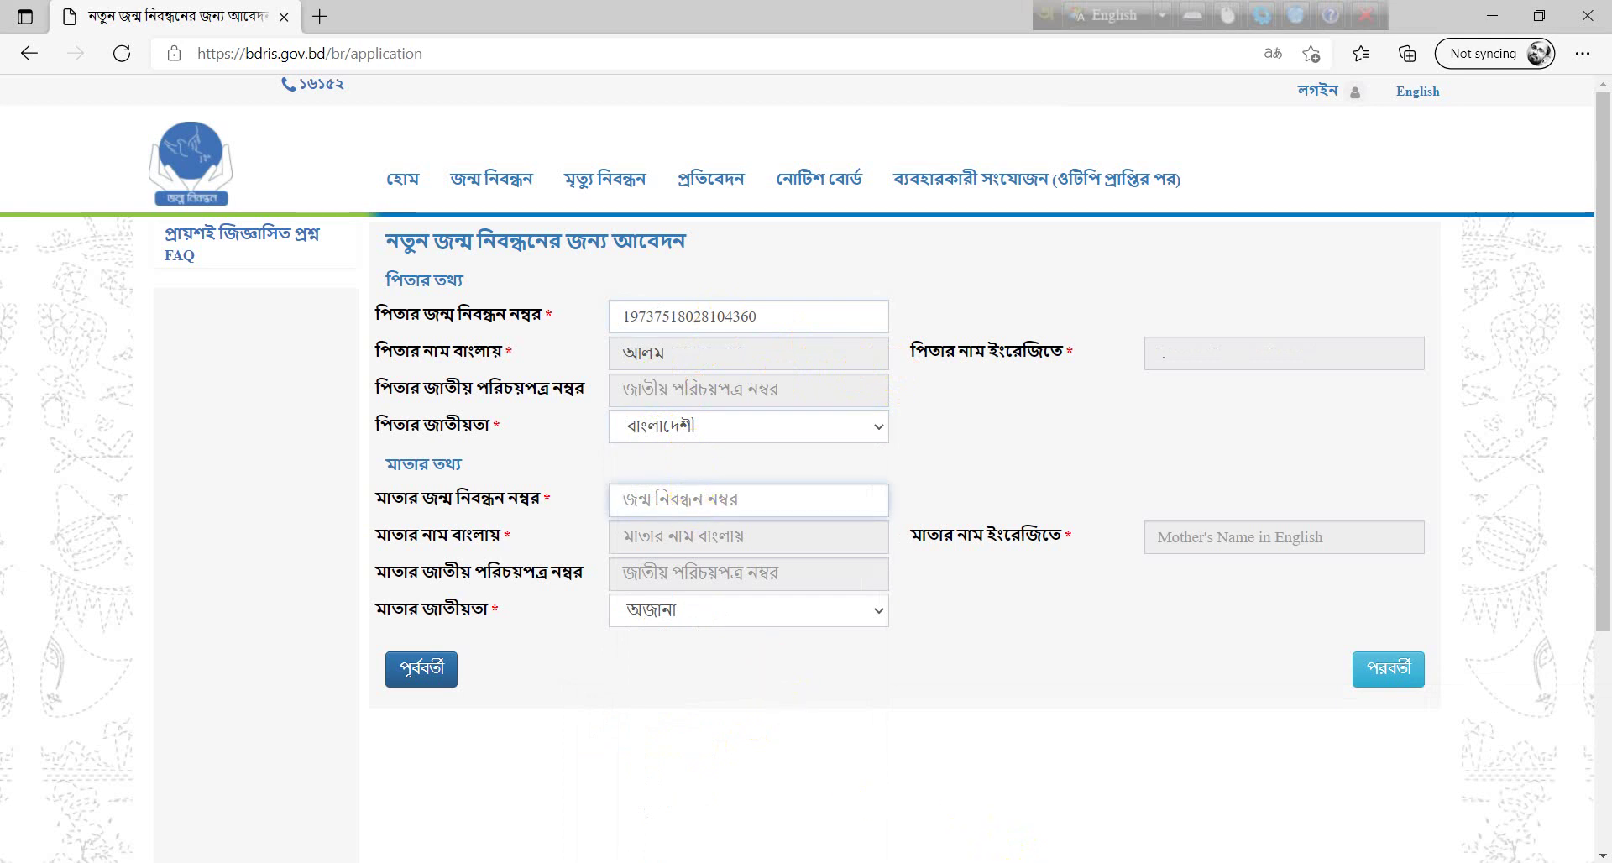
pyautogui.click(1027, 860)
pyautogui.doubleClick(701, 801)
pyautogui.hotkey('ctrl', 'c')
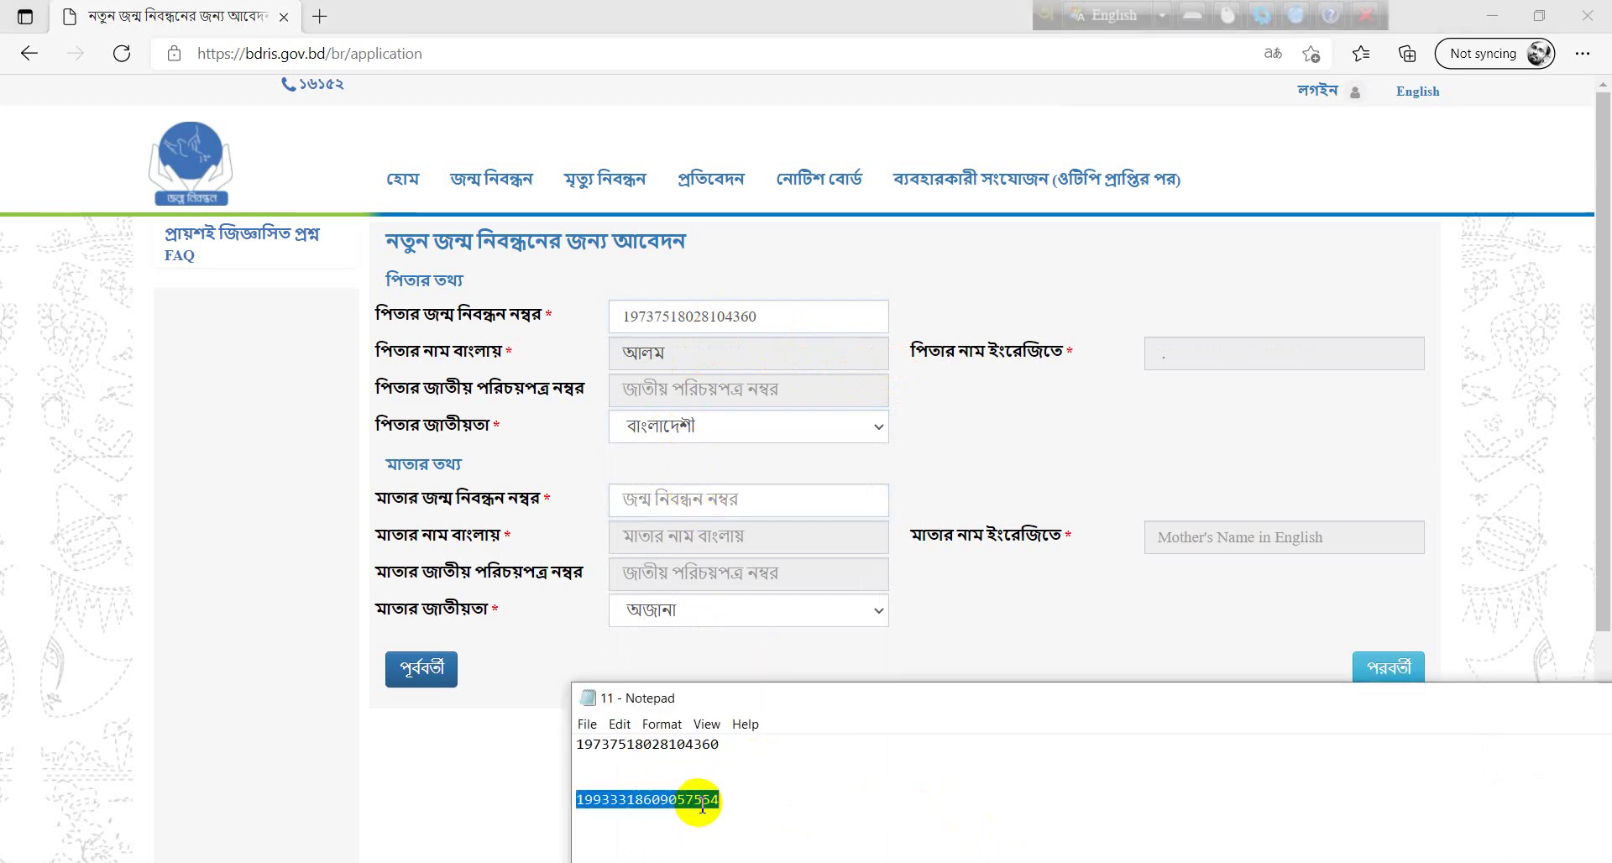
pyautogui.click(679, 502)
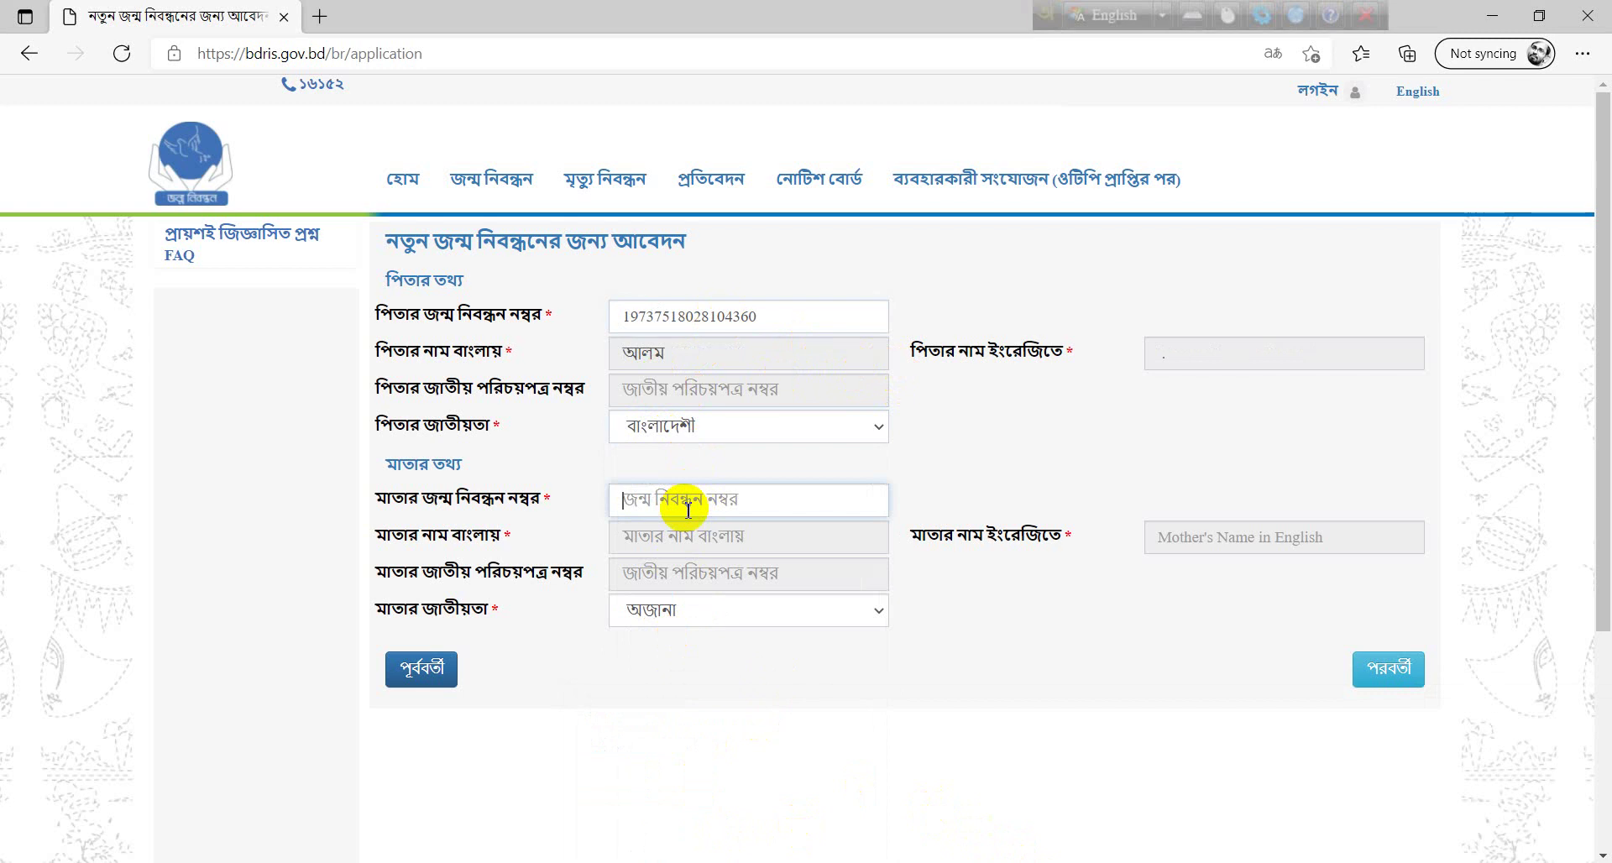
pyautogui.hotkey('ctrl', 'v')
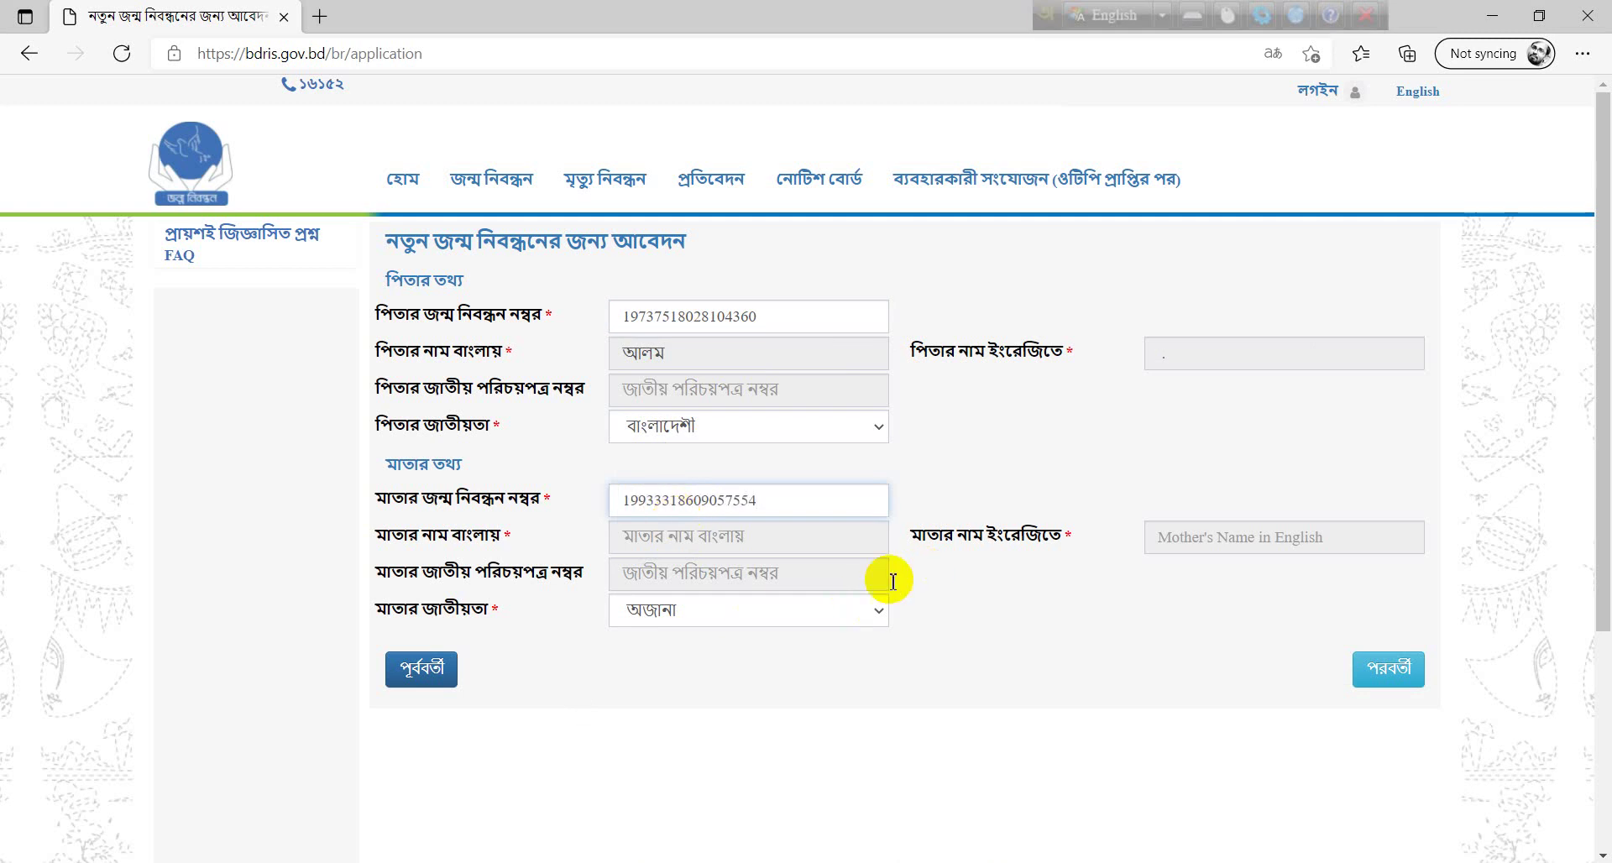
pyautogui.click(705, 537)
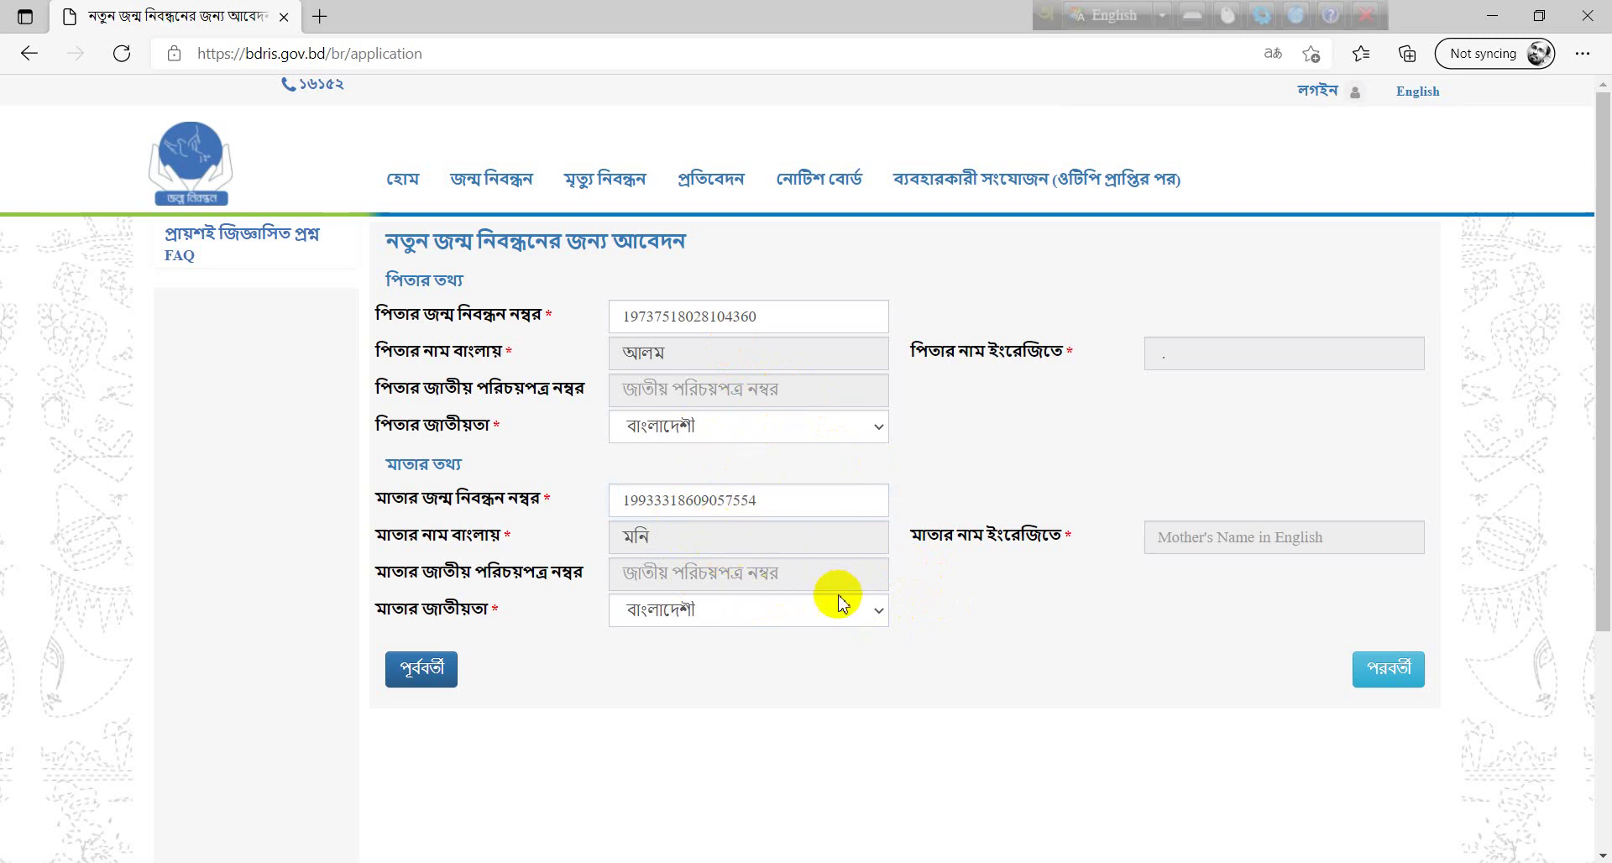
pyautogui.click(1401, 682)
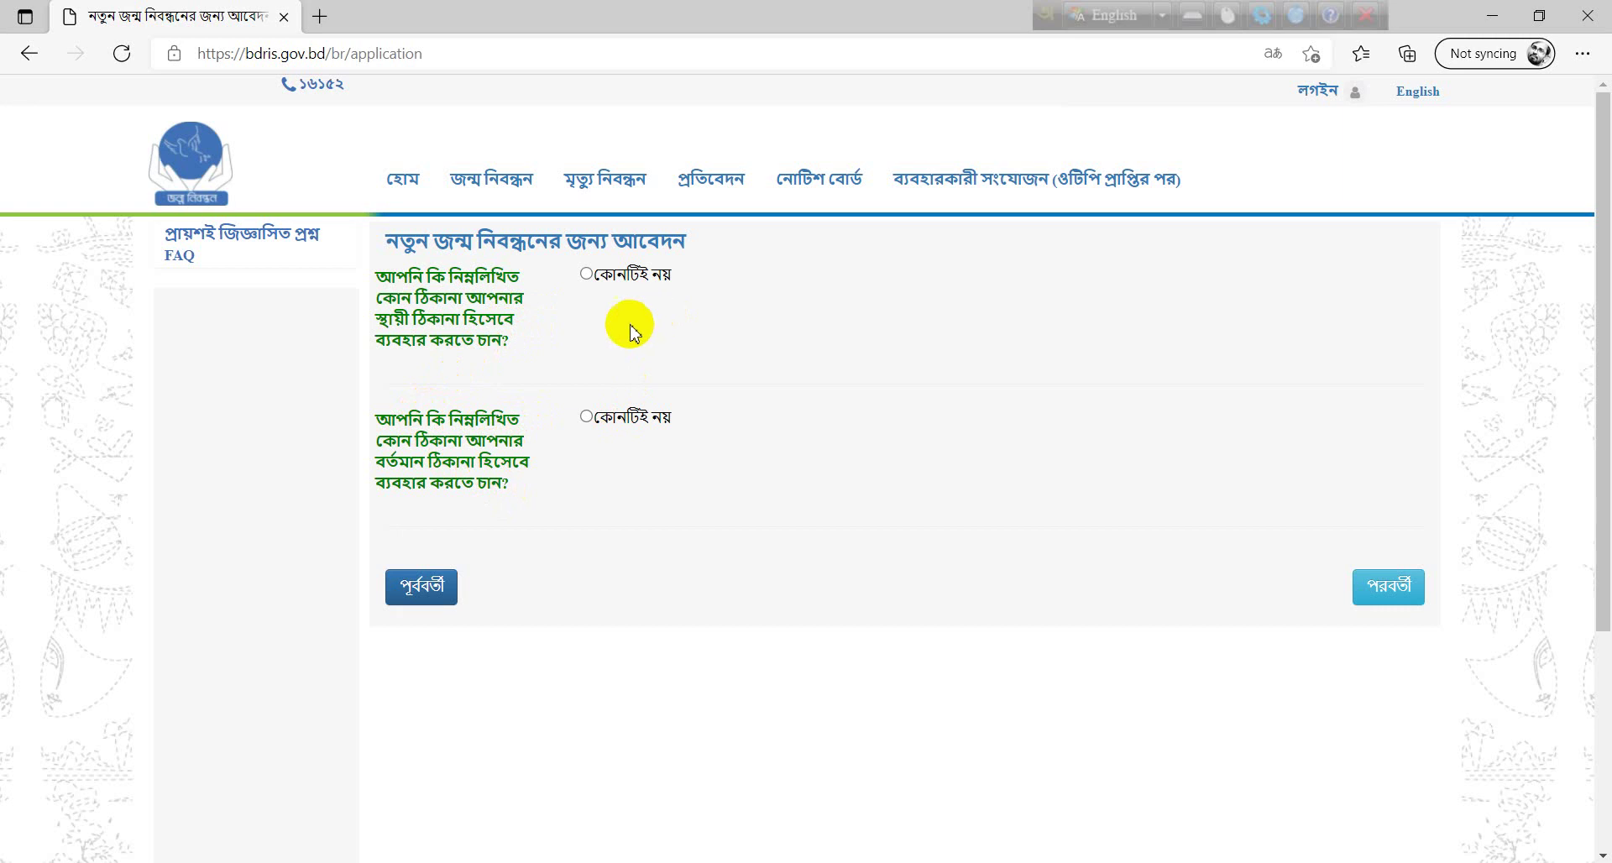
# - Answer কোনটিই নয় to both address questions; permanent matches birthplace, present matches permanent
pyautogui.click(586, 275)
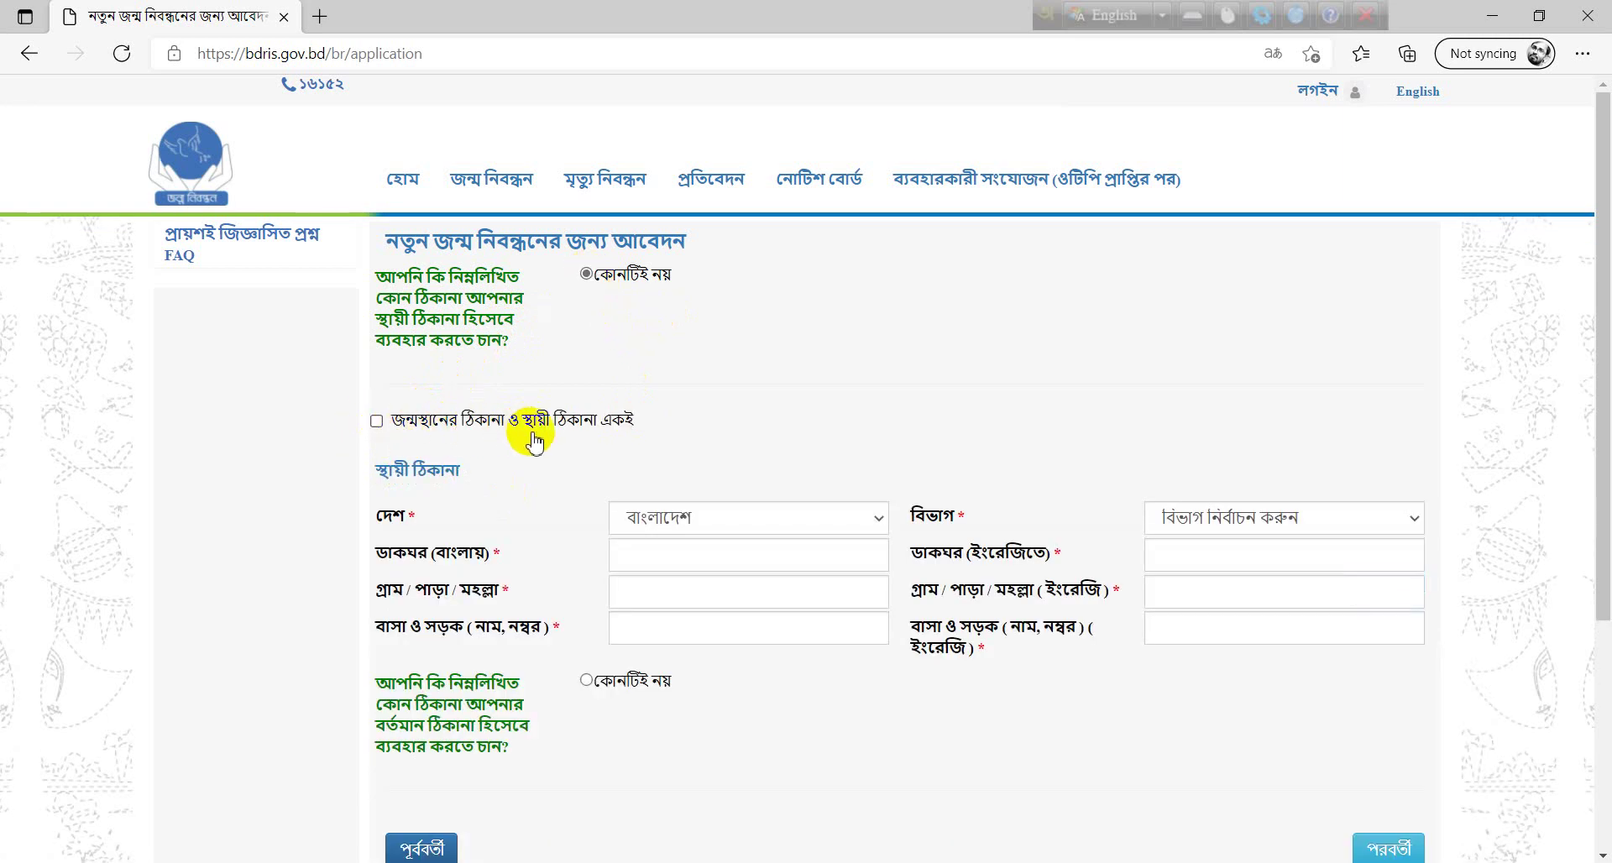
pyautogui.click(377, 423)
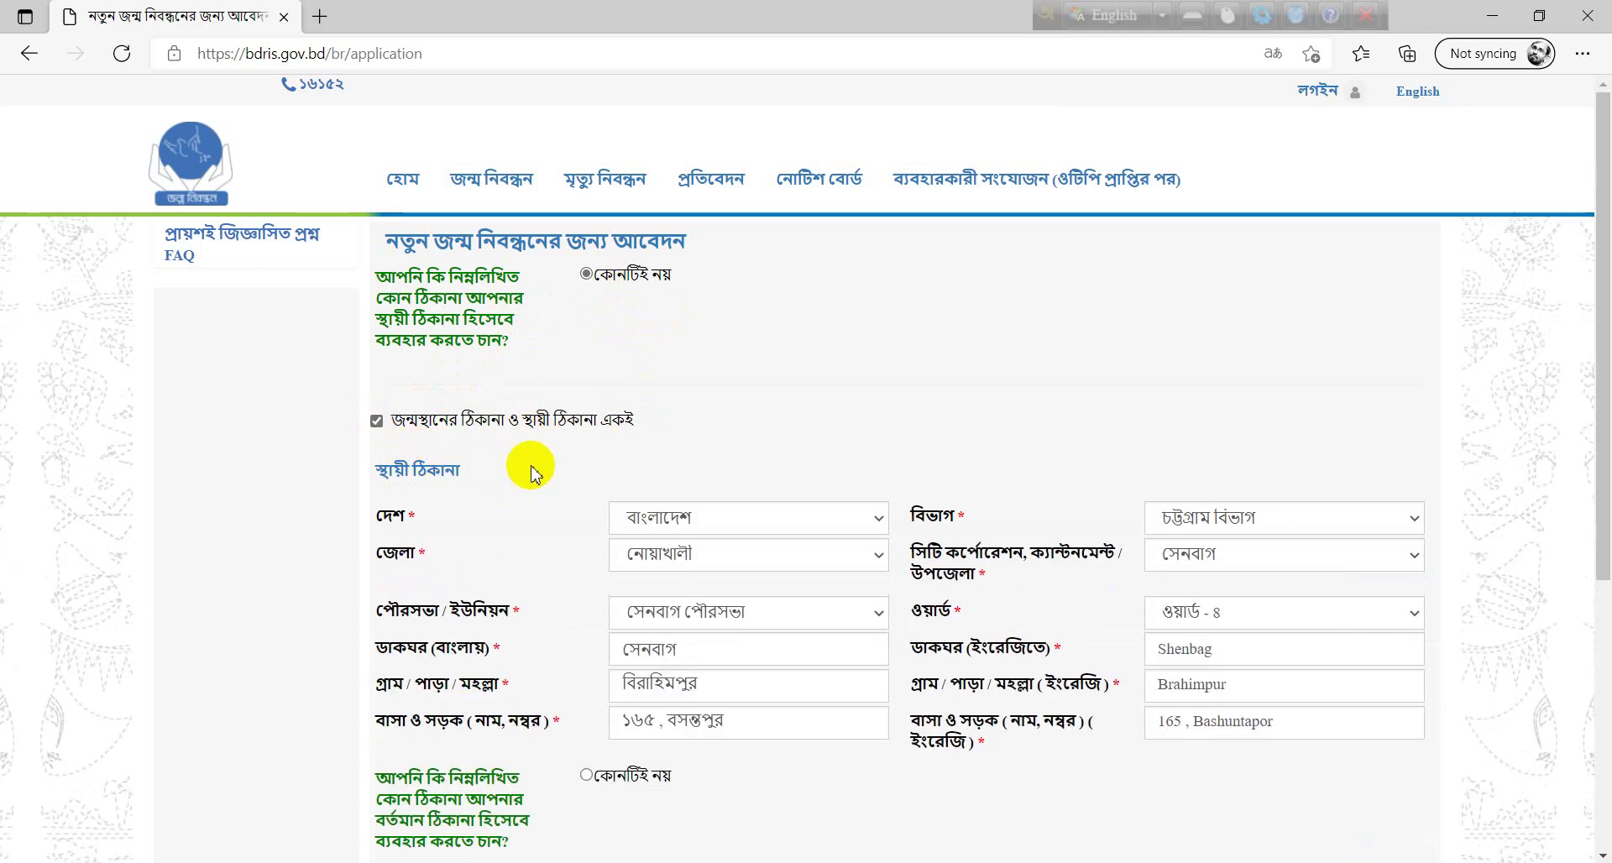
pyautogui.scroll(-4, 516, 463)
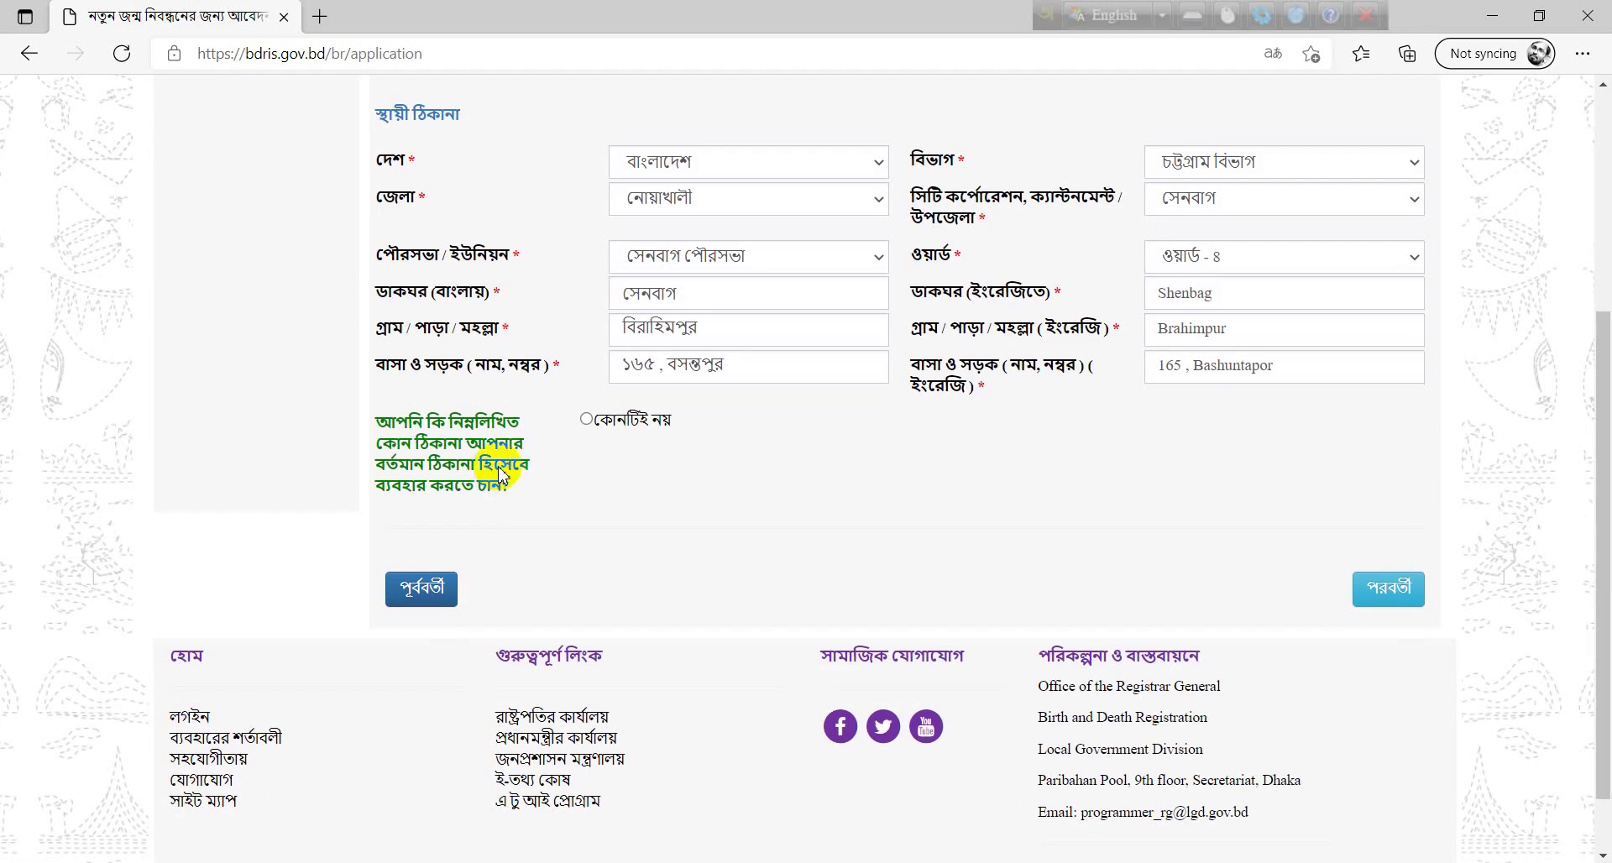
pyautogui.click(588, 423)
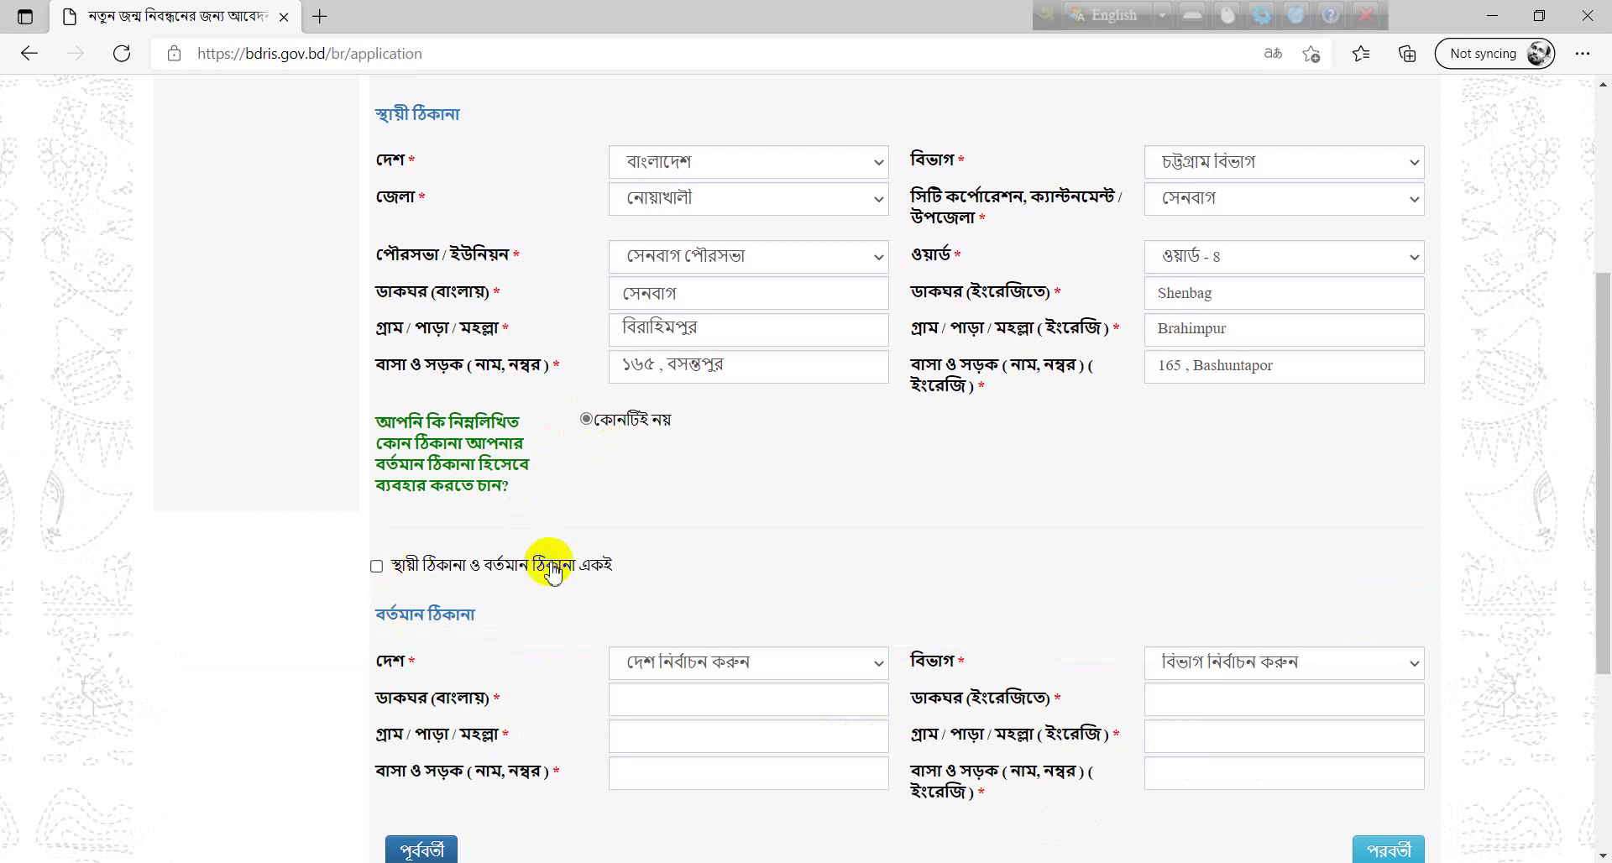
pyautogui.click(377, 568)
pyautogui.scroll(-4, 691, 507)
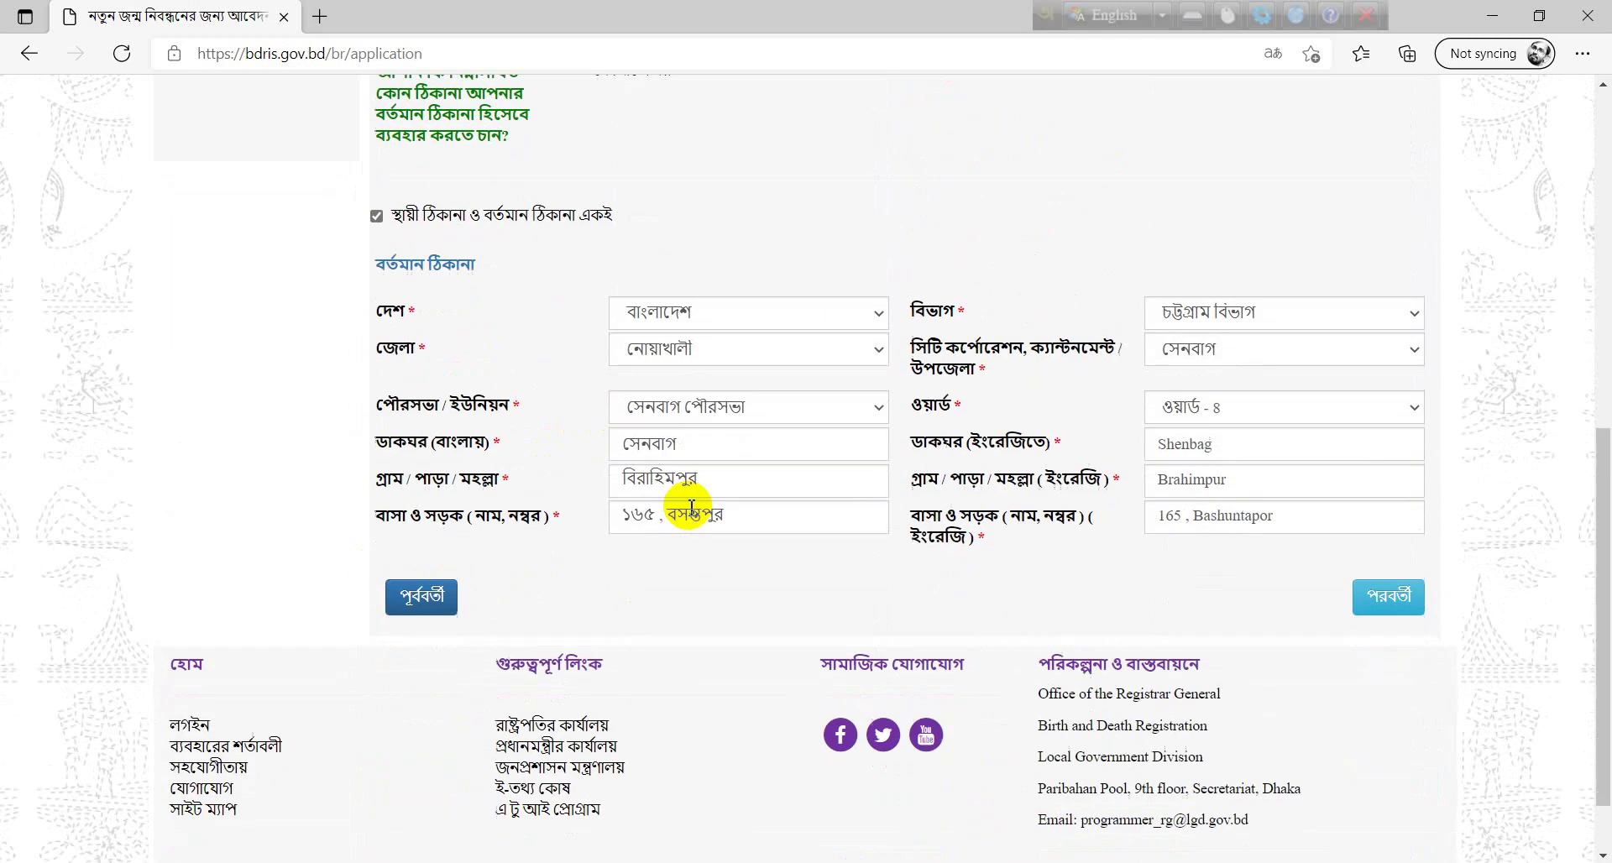
pyautogui.click(1394, 597)
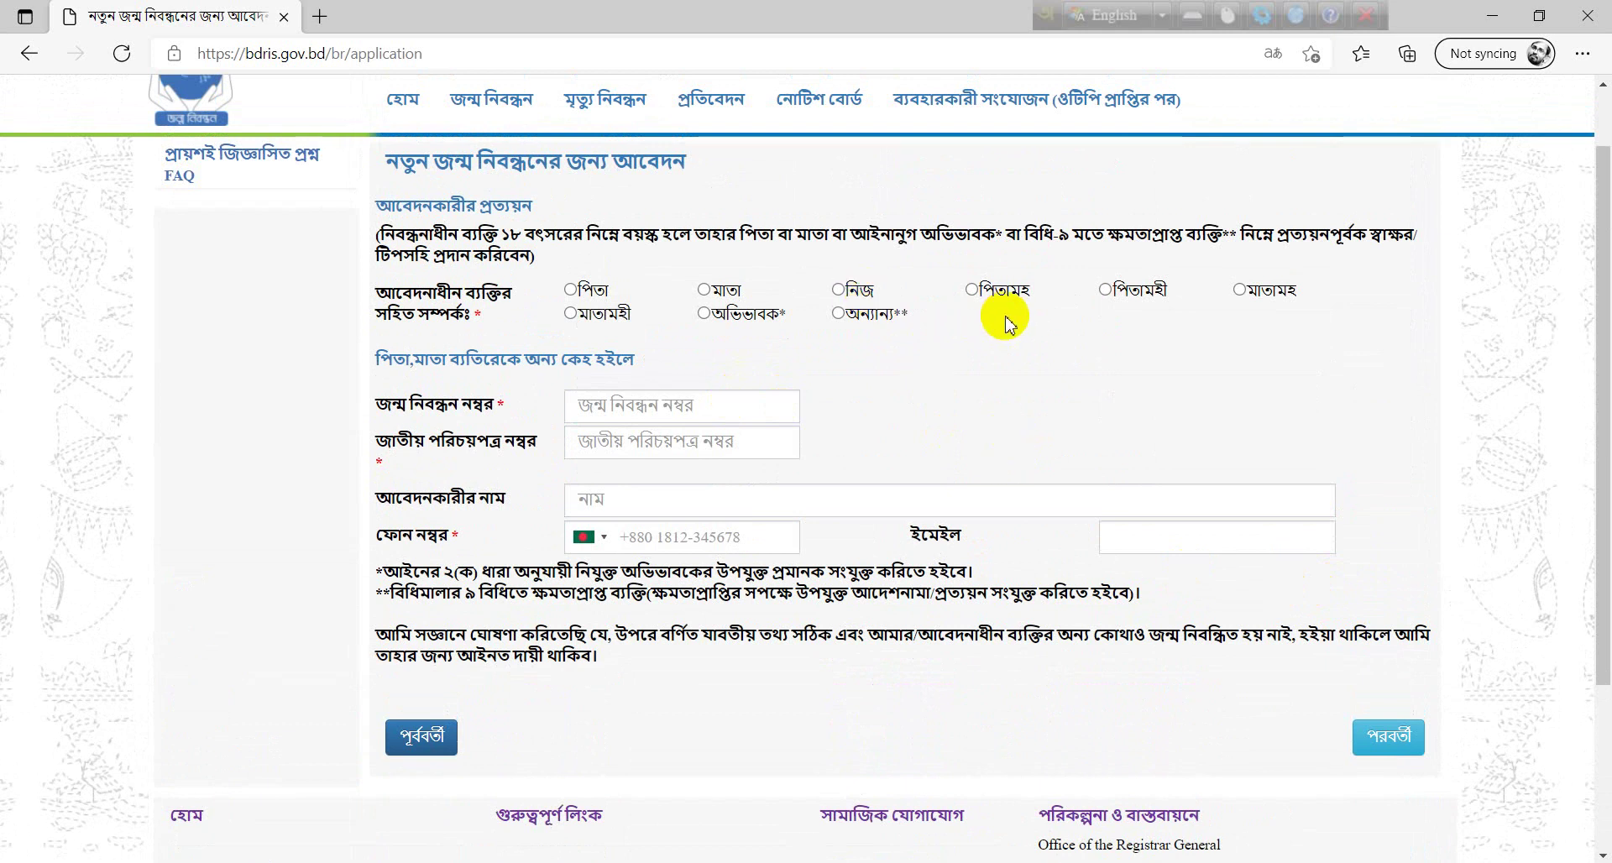
# - Select পিতা as the applicant and enter the applicant's mobile phone number
pyautogui.click(571, 290)
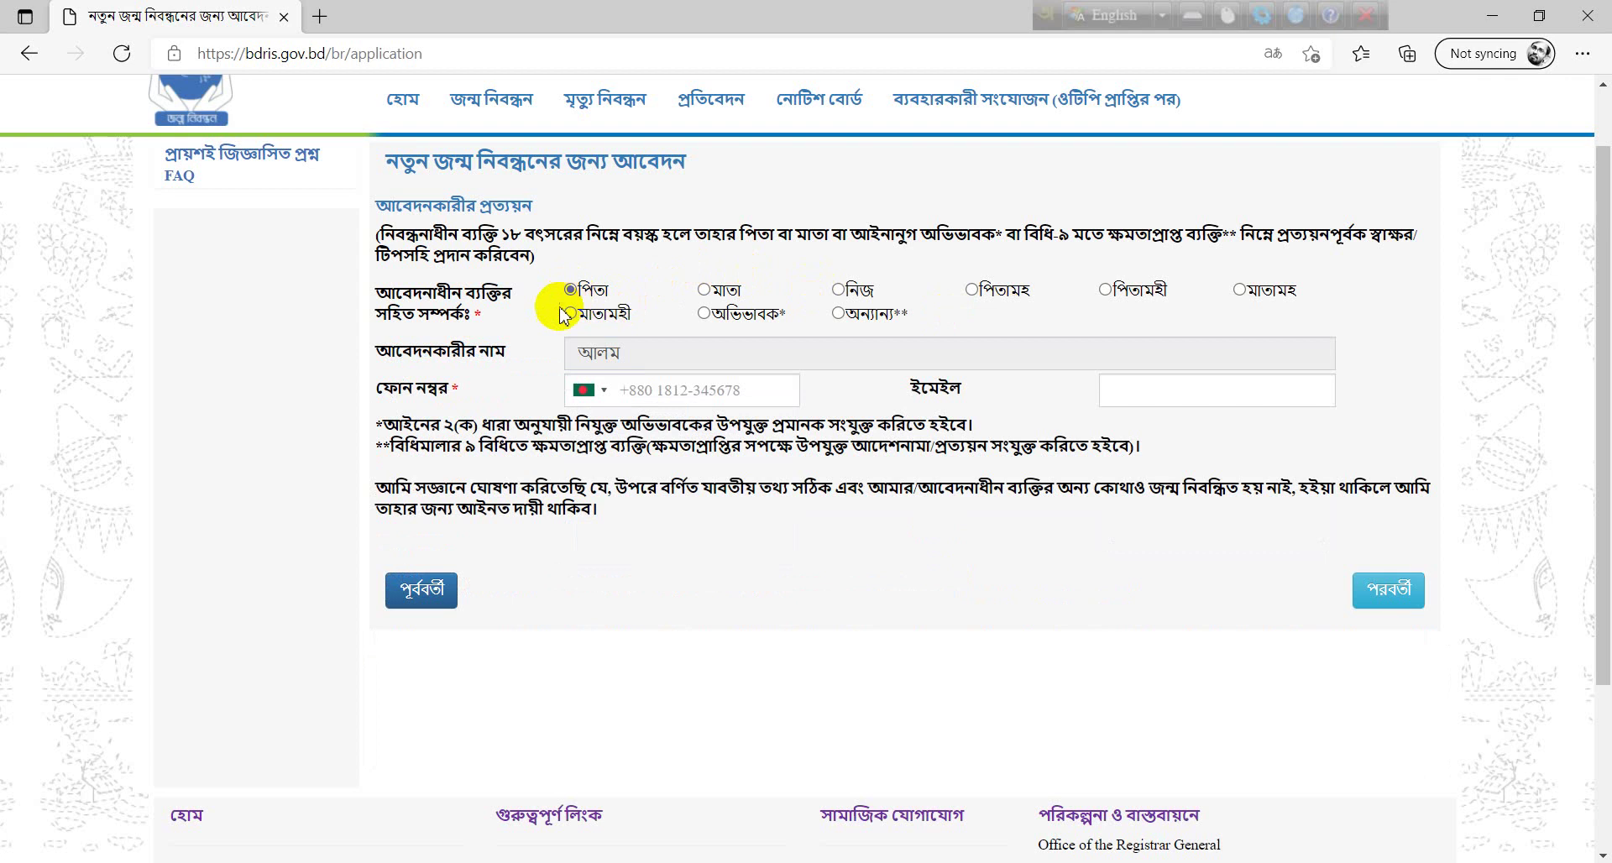
pyautogui.click(663, 393)
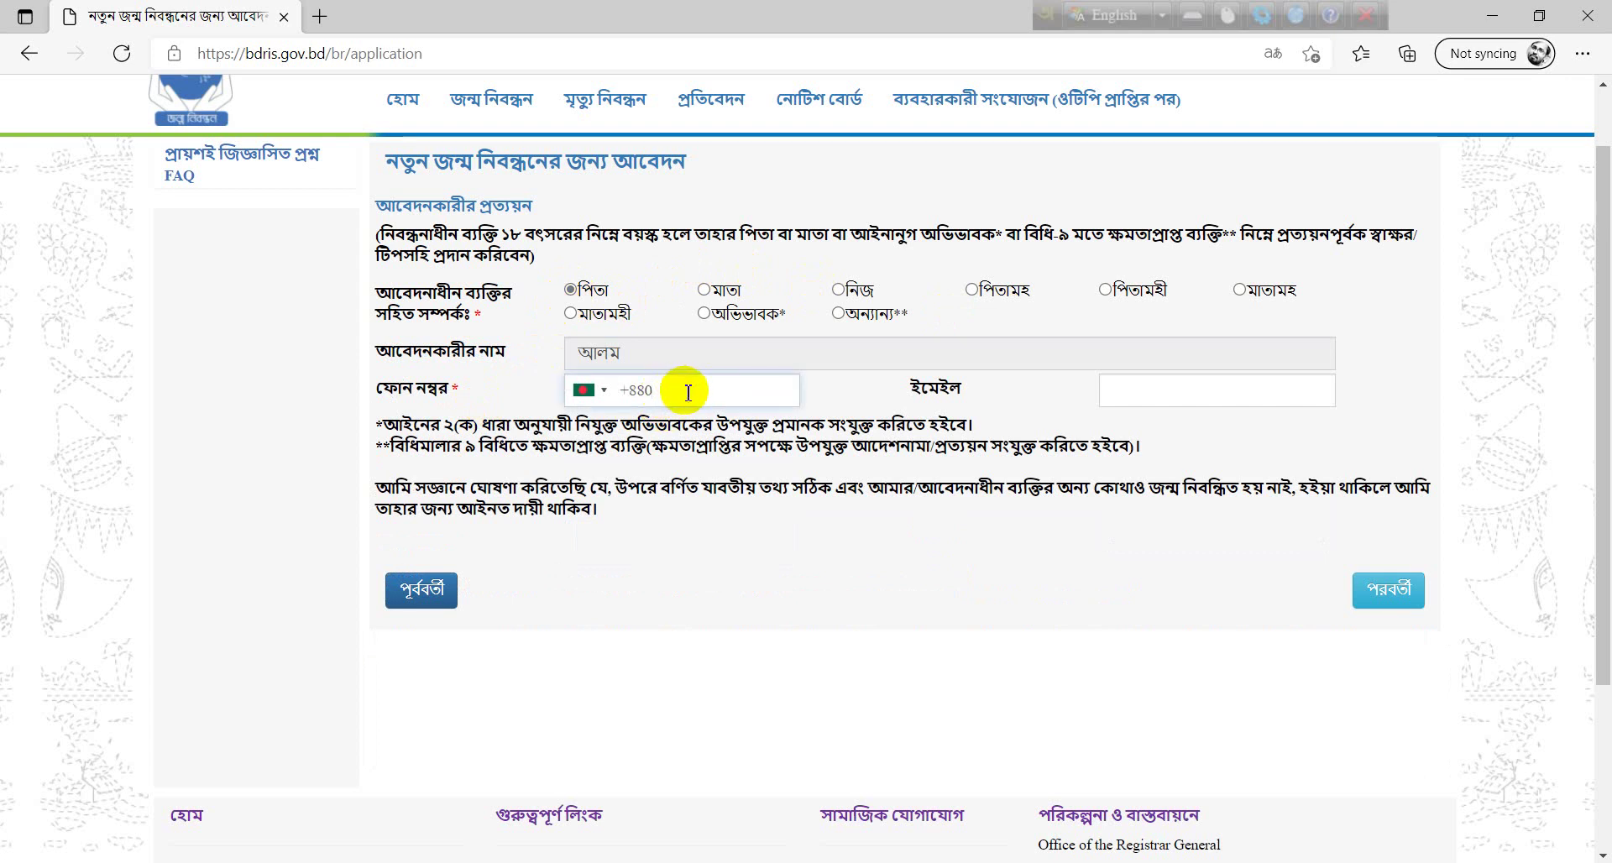
# - Open the review page and scroll through the registrant, address and parent details
pyautogui.click(1387, 615)
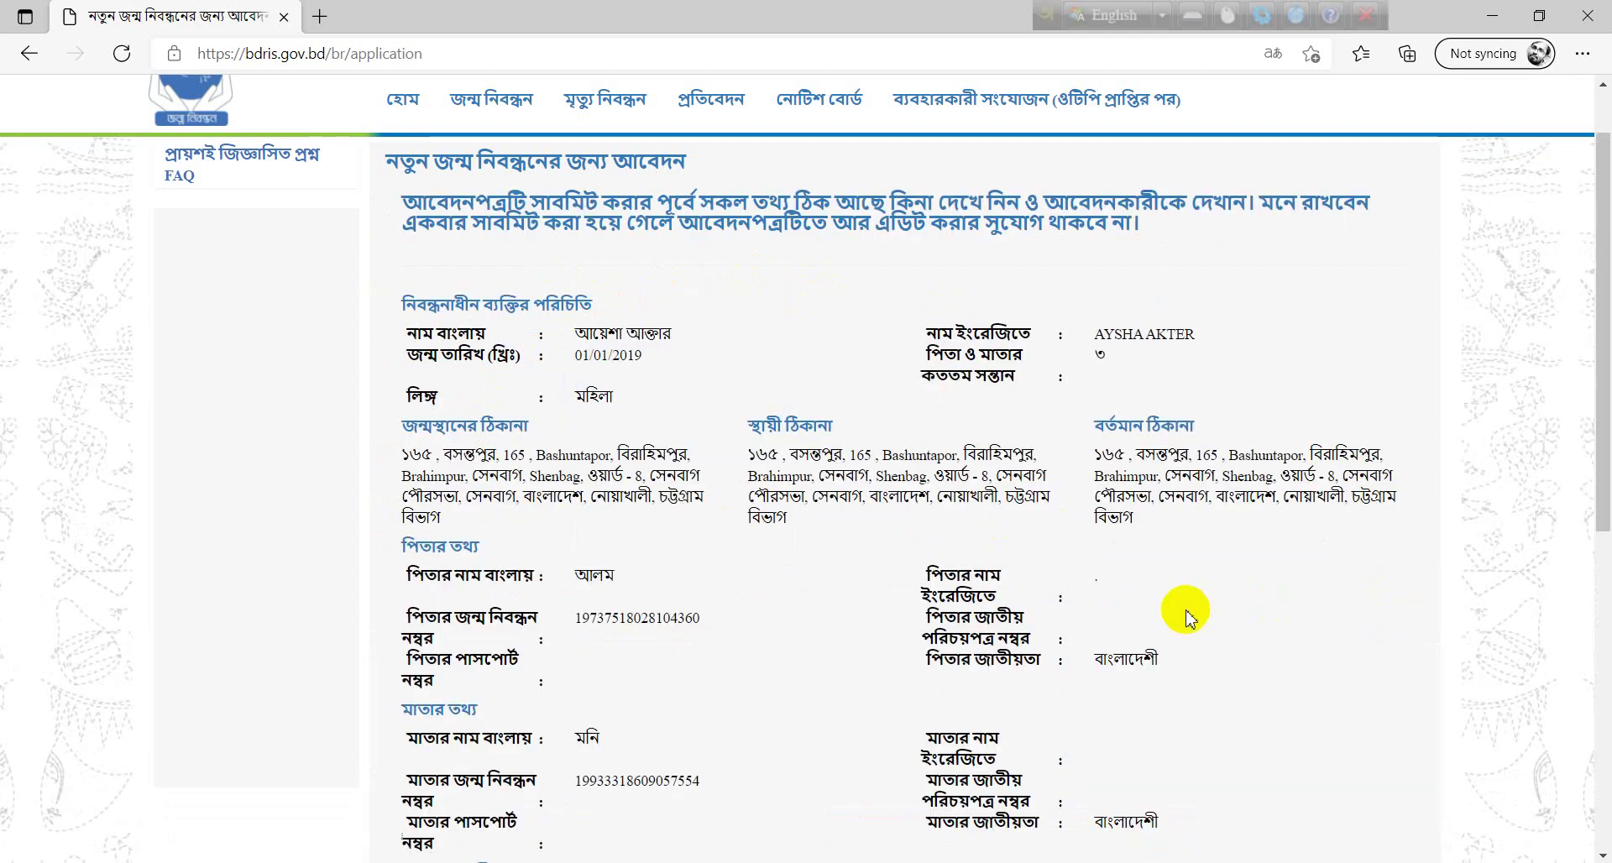
pyautogui.scroll(-5, 1190, 620)
pyautogui.scroll(6, 1184, 616)
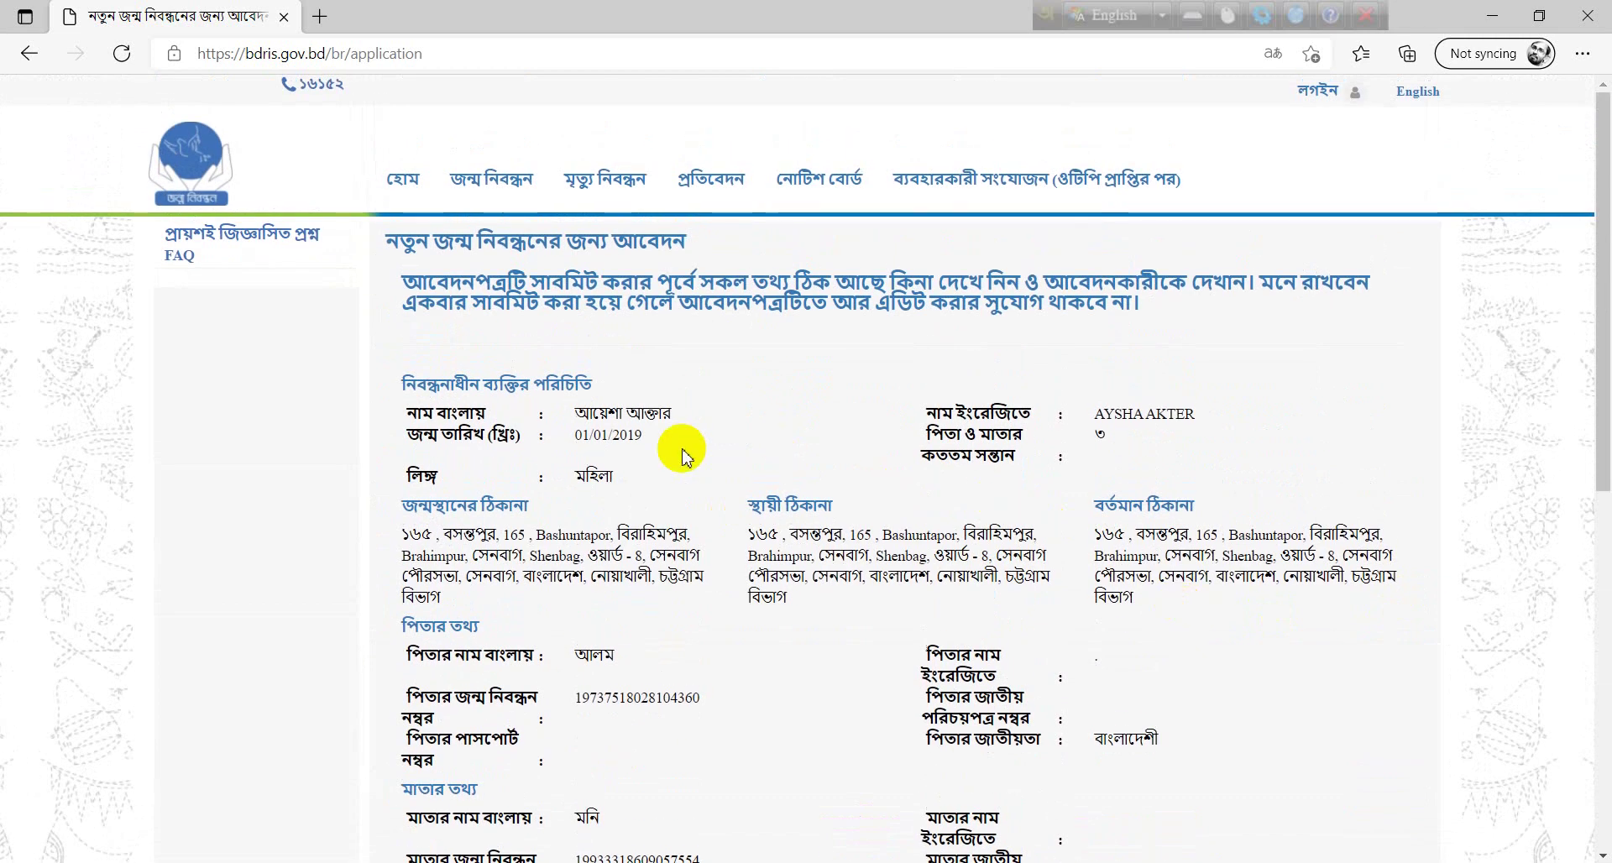
pyautogui.scroll(-4, 680, 454)
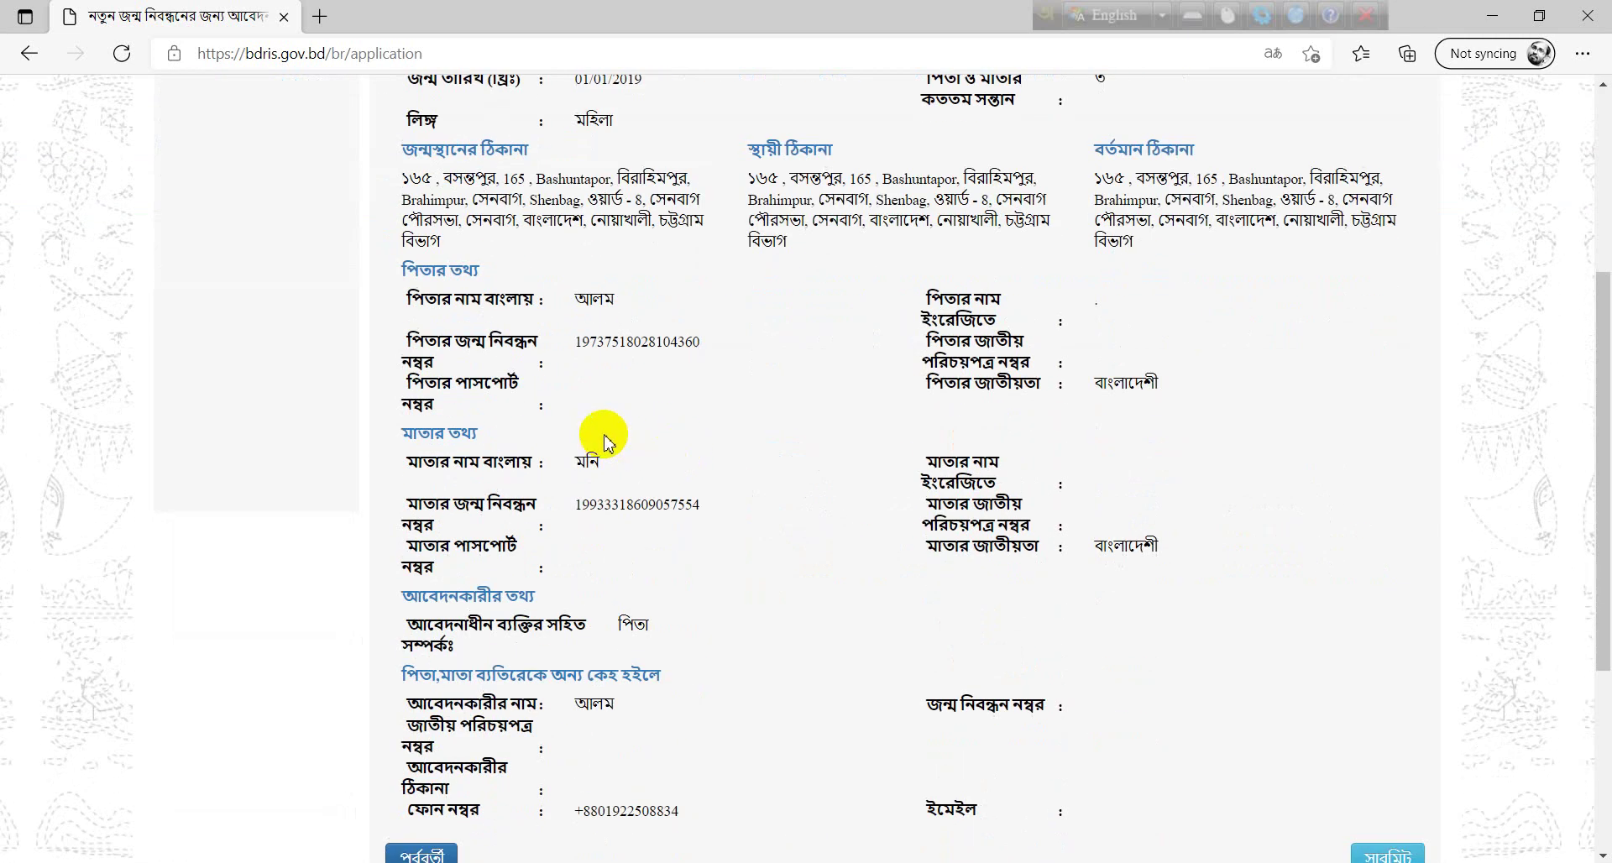
pyautogui.scroll(-3, 607, 443)
pyautogui.scroll(7, 669, 561)
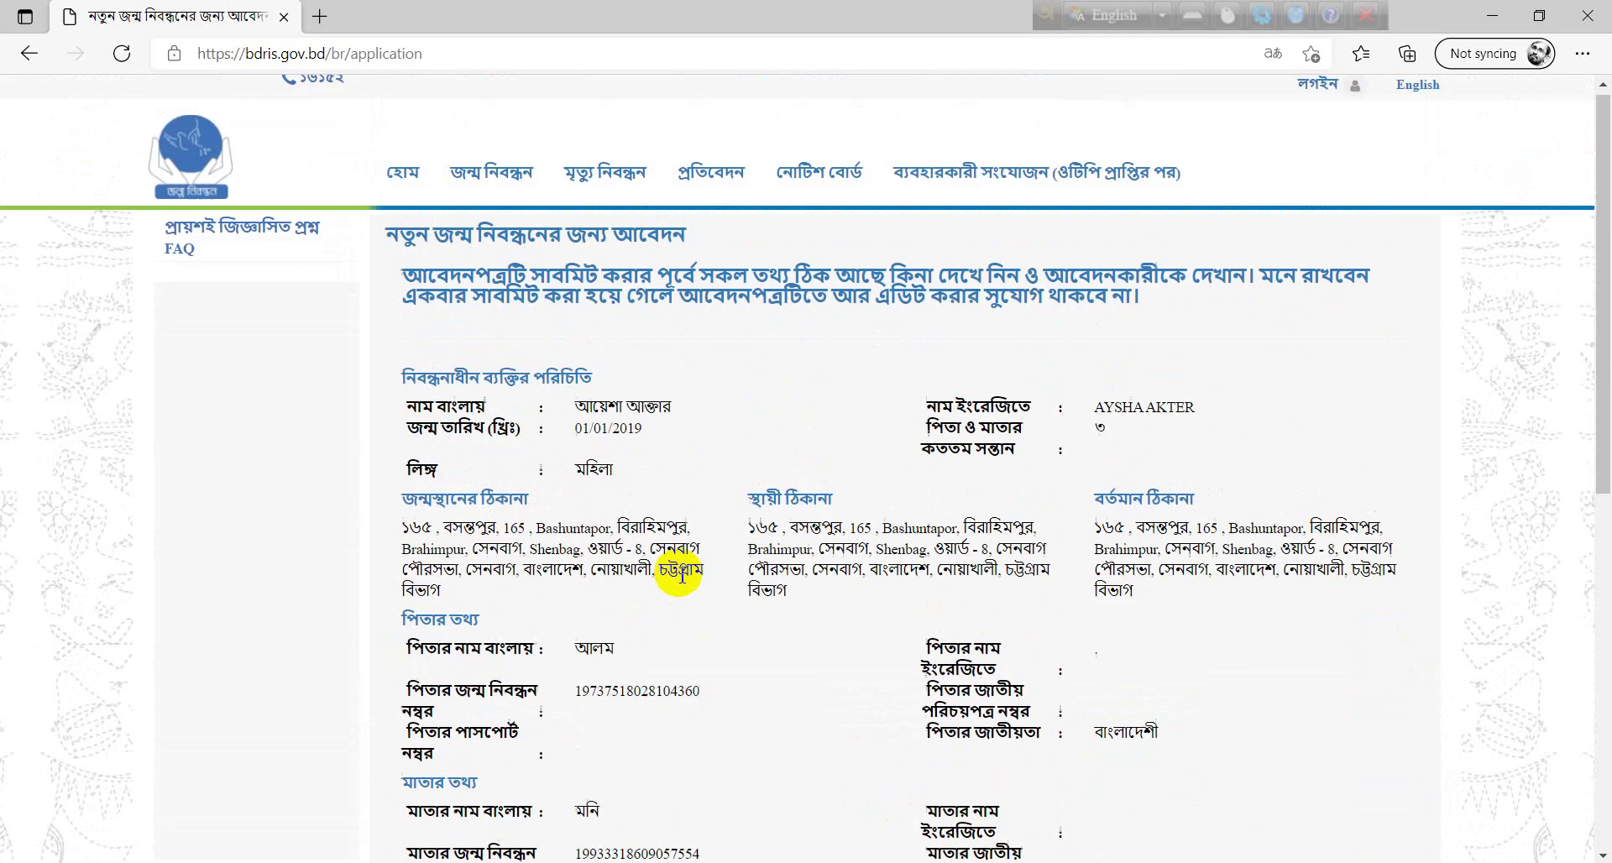
pyautogui.scroll(-1, 886, 498)
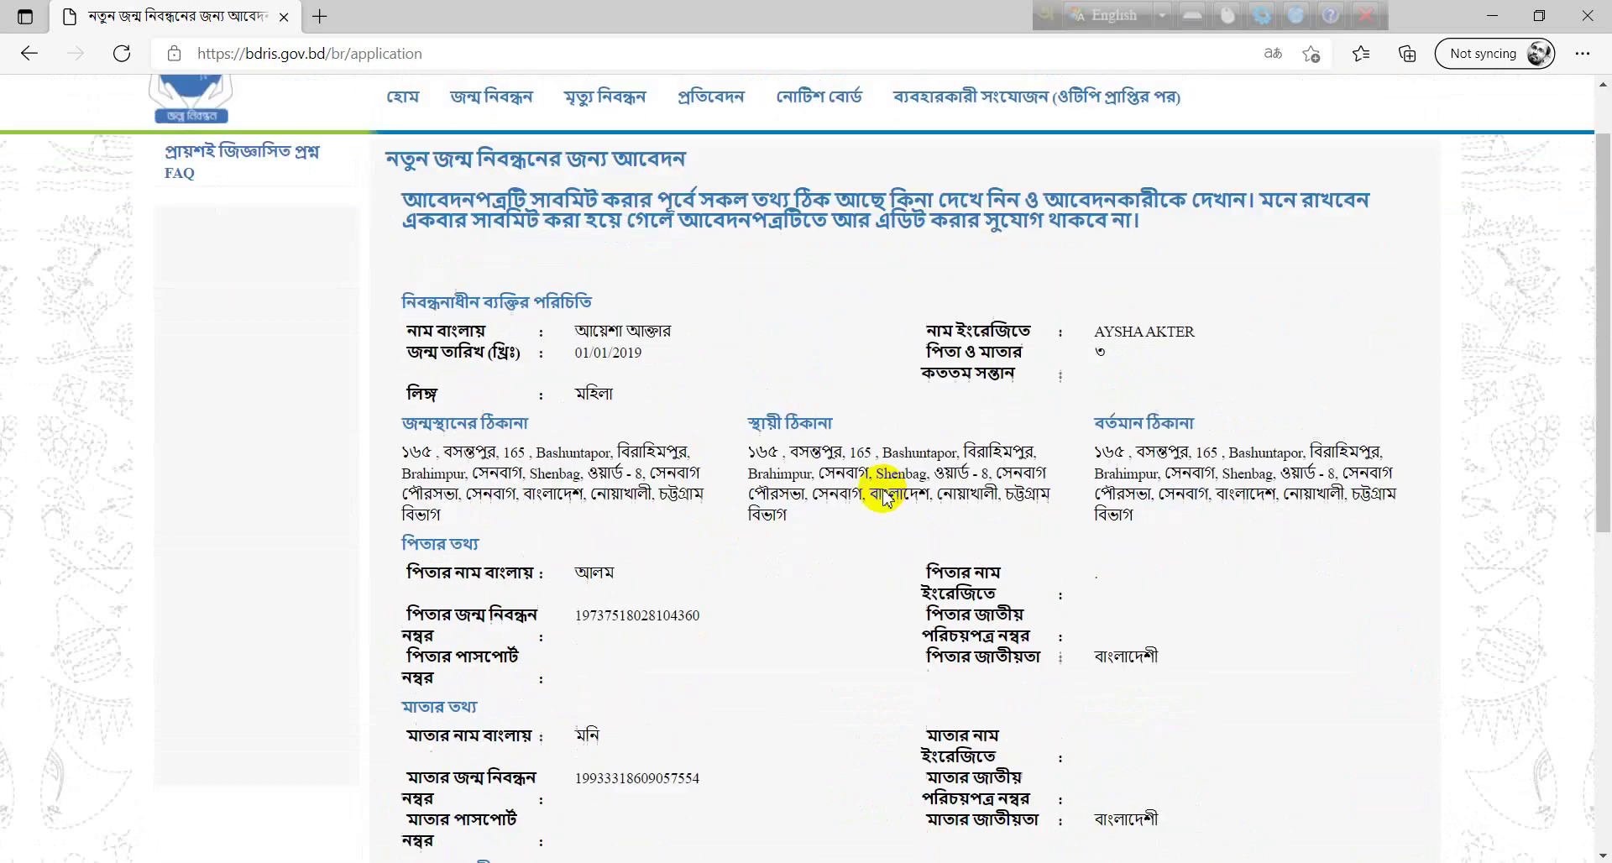
pyautogui.scroll(-6, 886, 498)
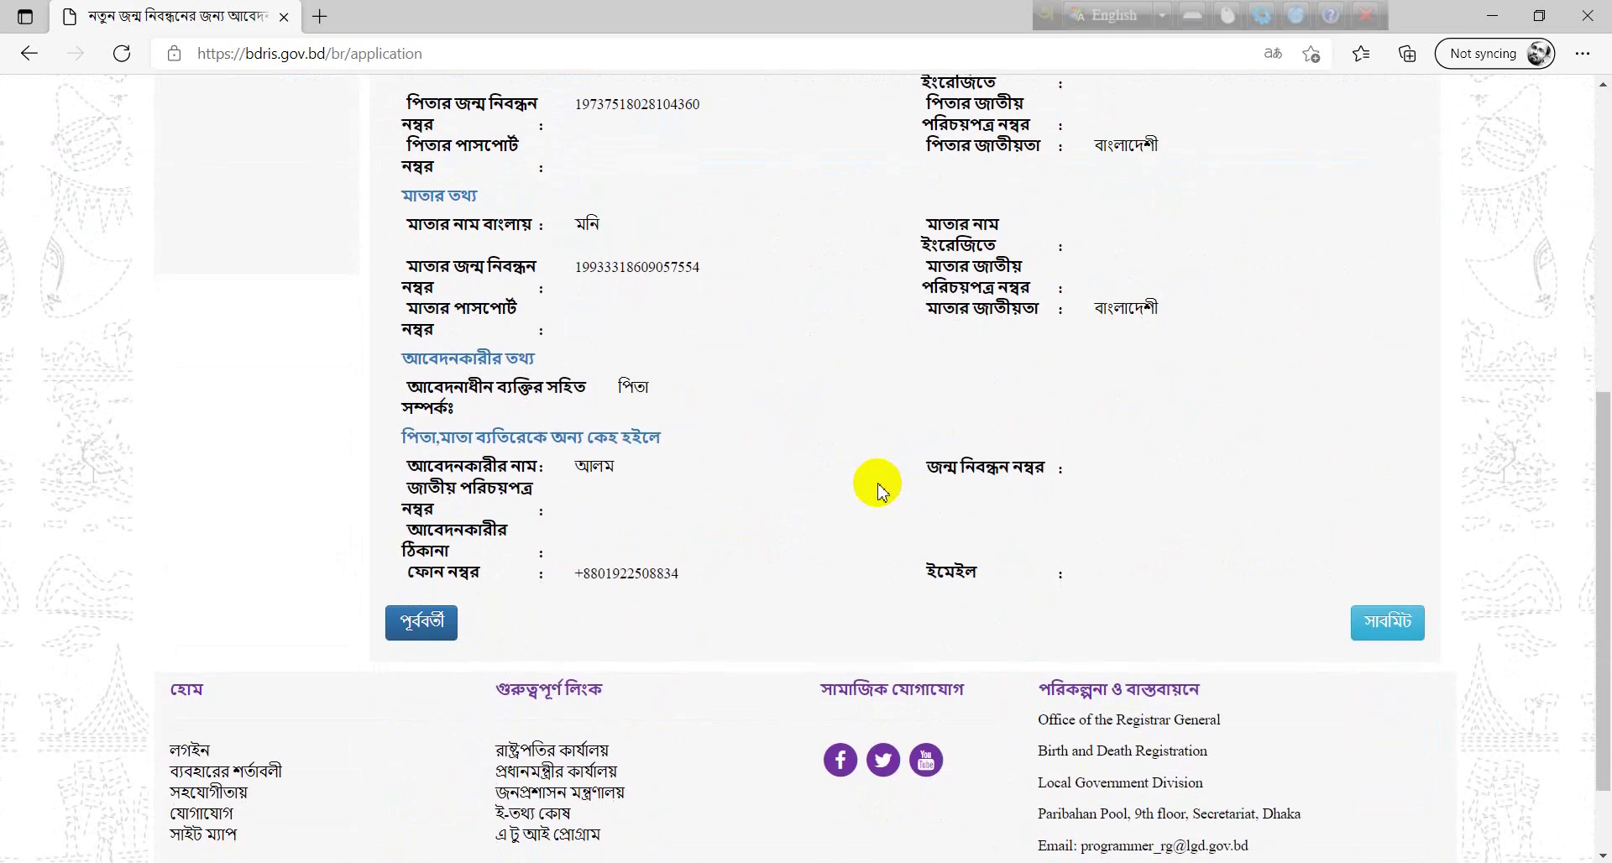
pyautogui.scroll(9, 878, 491)
pyautogui.scroll(-5, 863, 471)
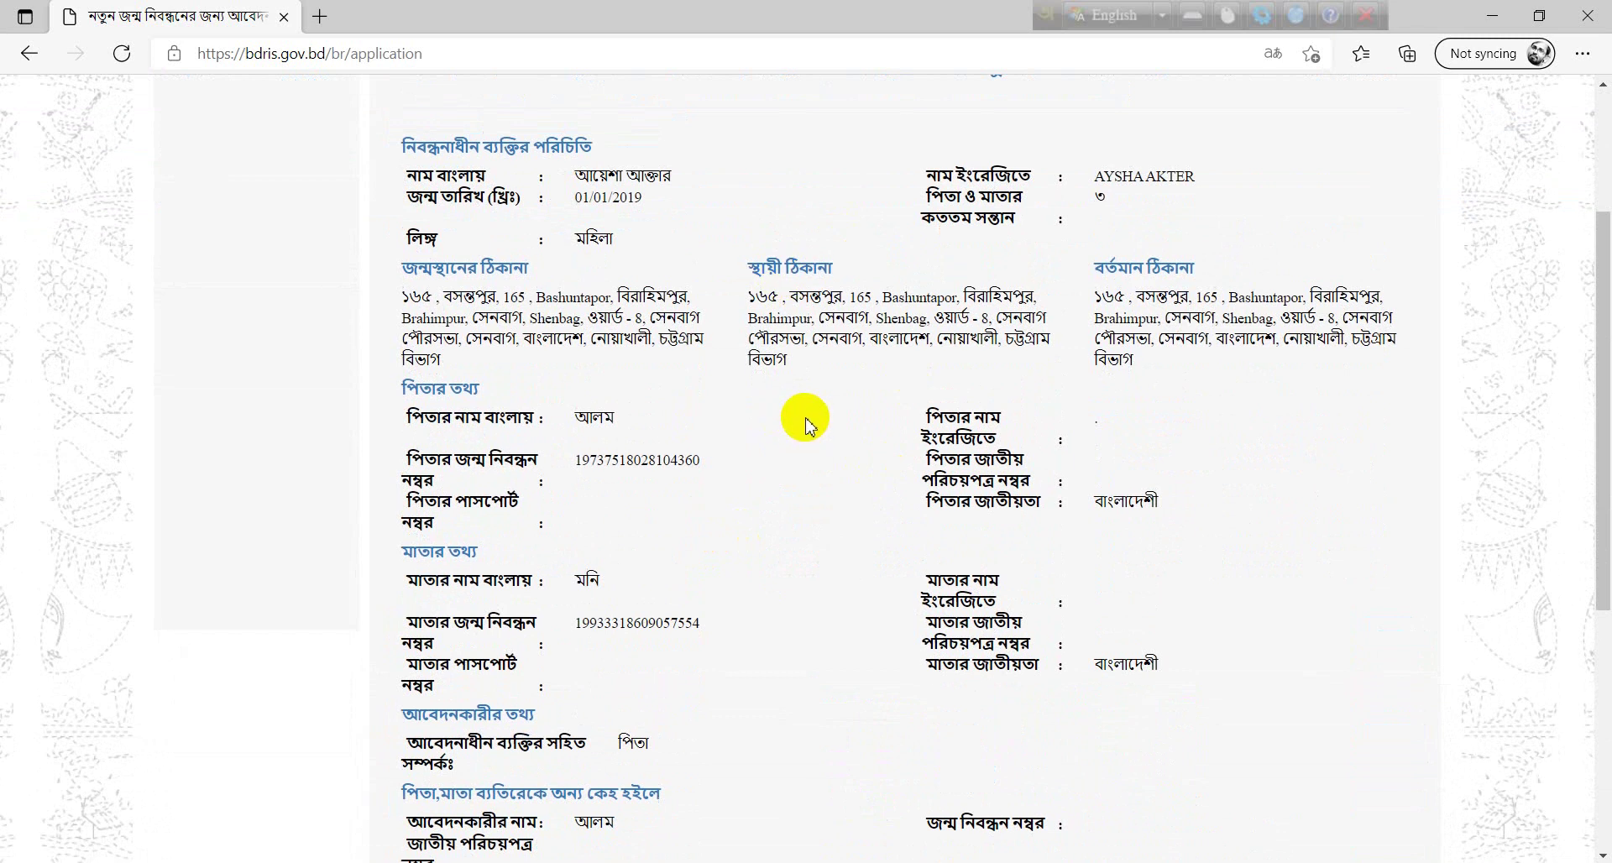
pyautogui.scroll(-5, 923, 432)
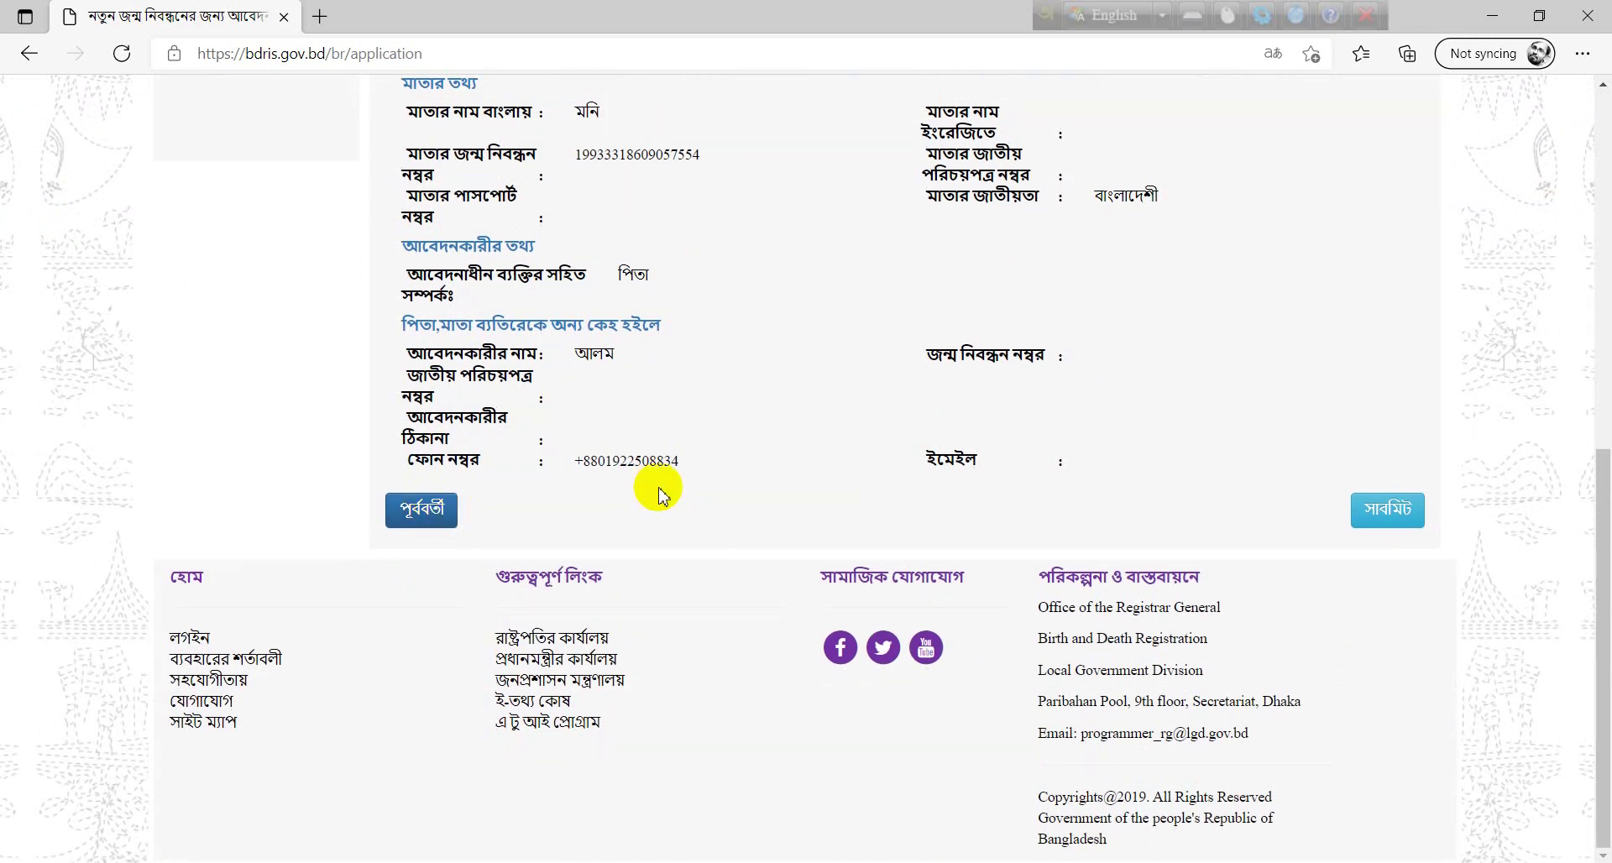
pyautogui.scroll(4, 774, 450)
pyautogui.scroll(-4, 890, 449)
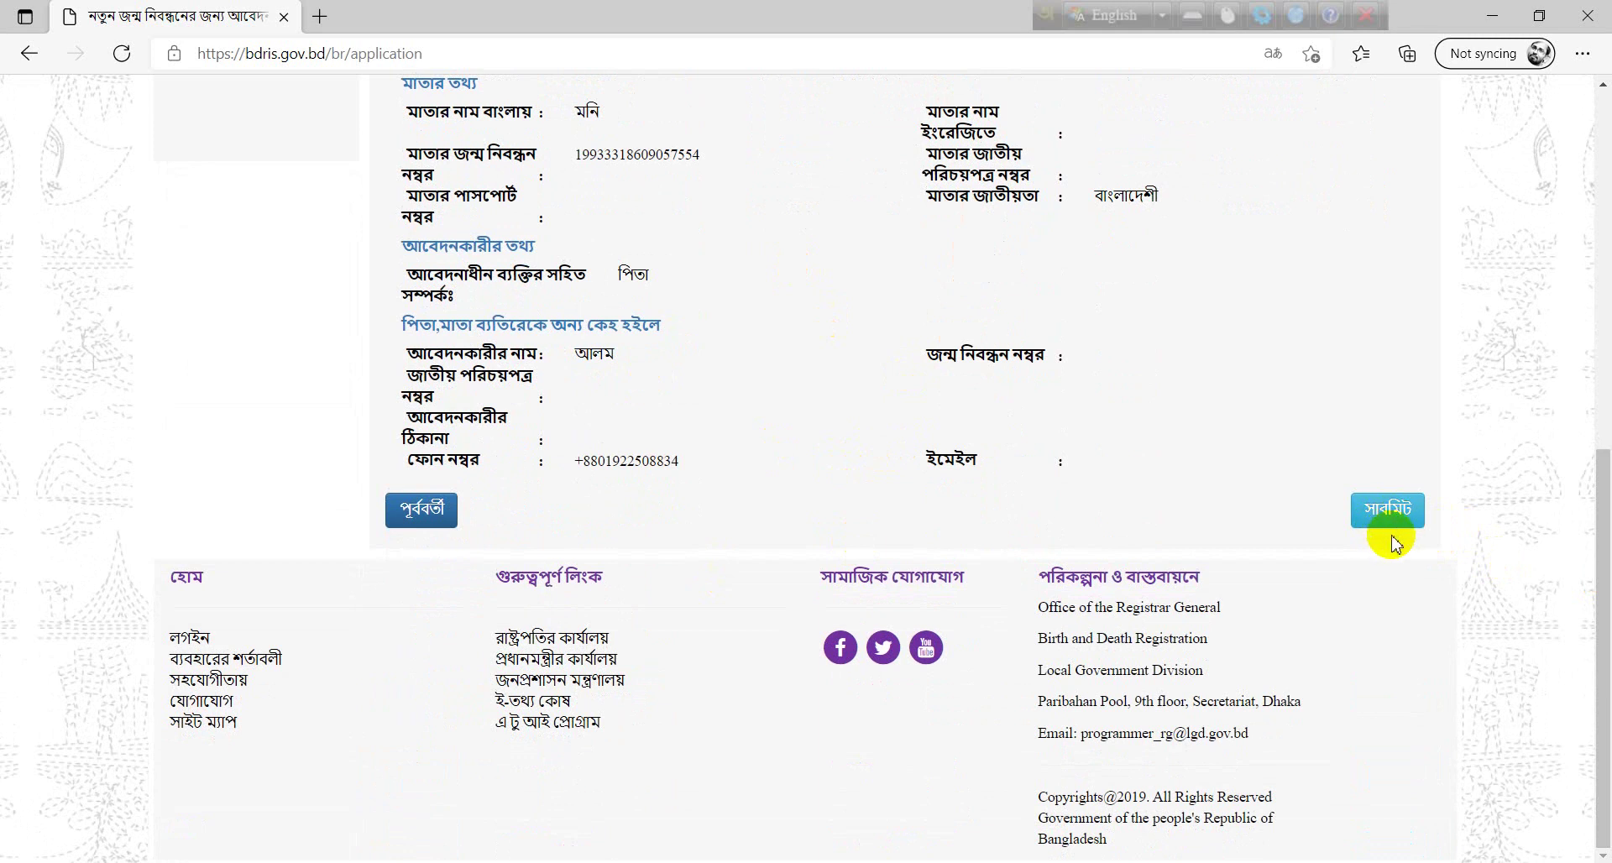
# - Check the applicant's phone number and its country code on the review page
pyautogui.moveTo(547, 460); pyautogui.dragTo(680, 465)
pyautogui.click(701, 495)
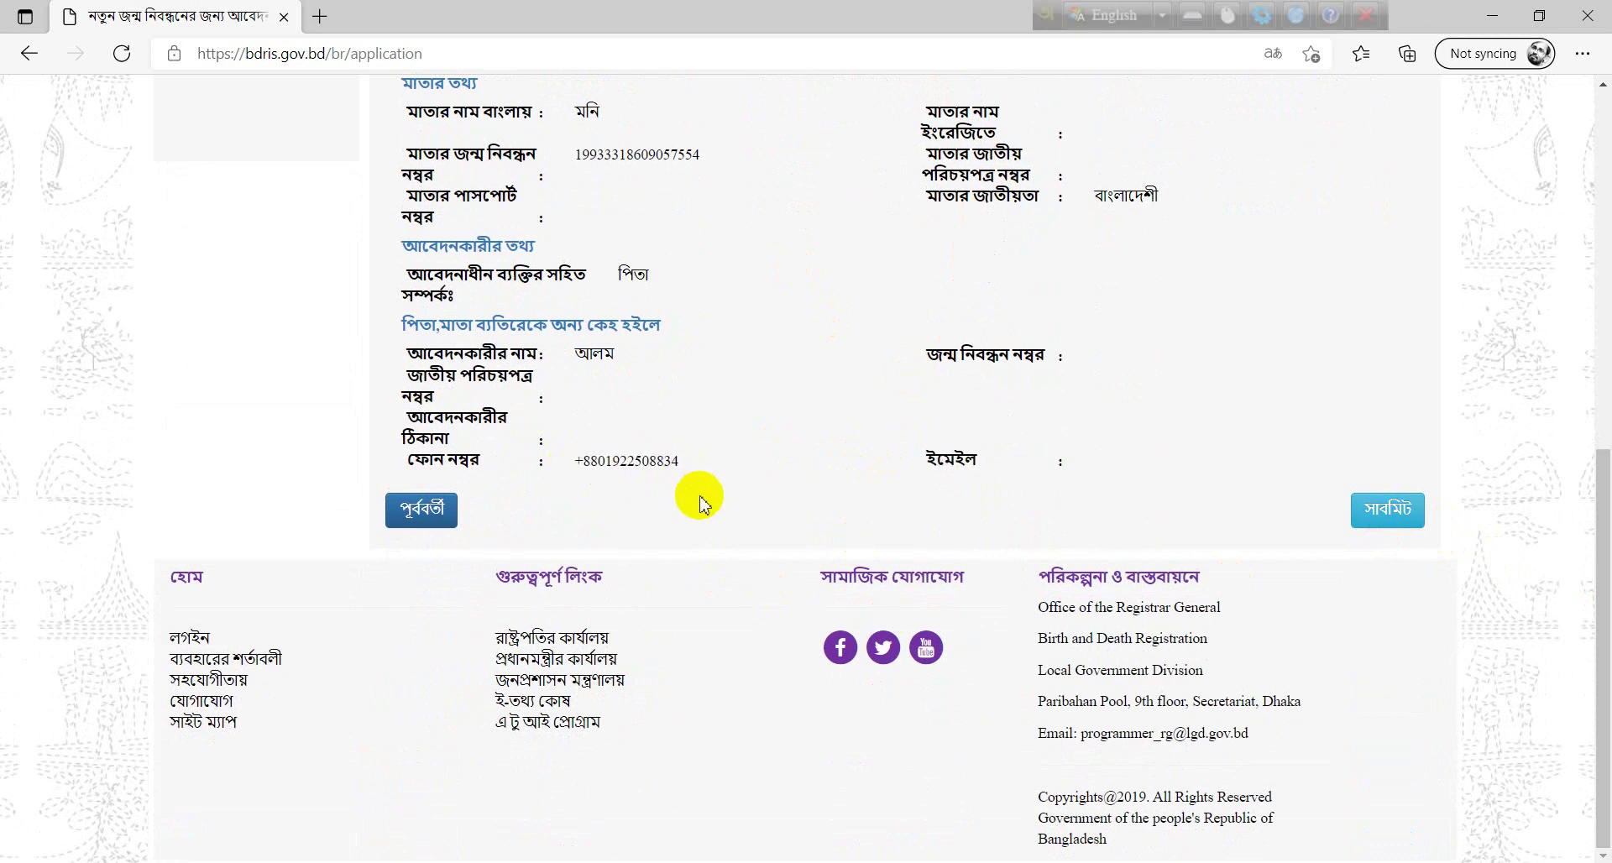
pyautogui.scroll(5, 702, 508)
pyautogui.scroll(3, 703, 514)
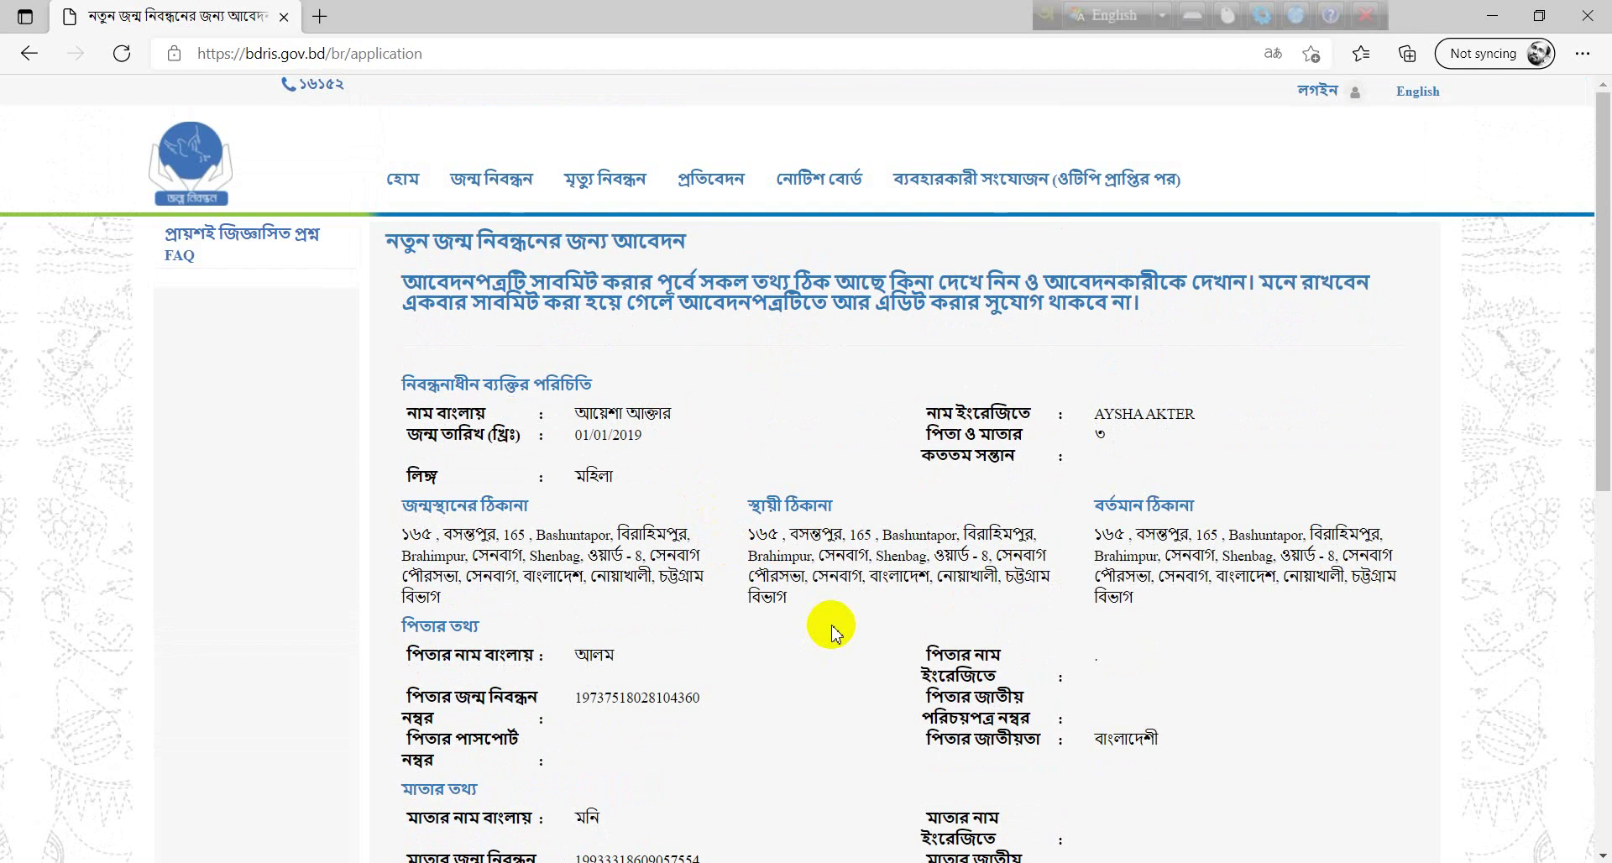
pyautogui.scroll(-8, 832, 631)
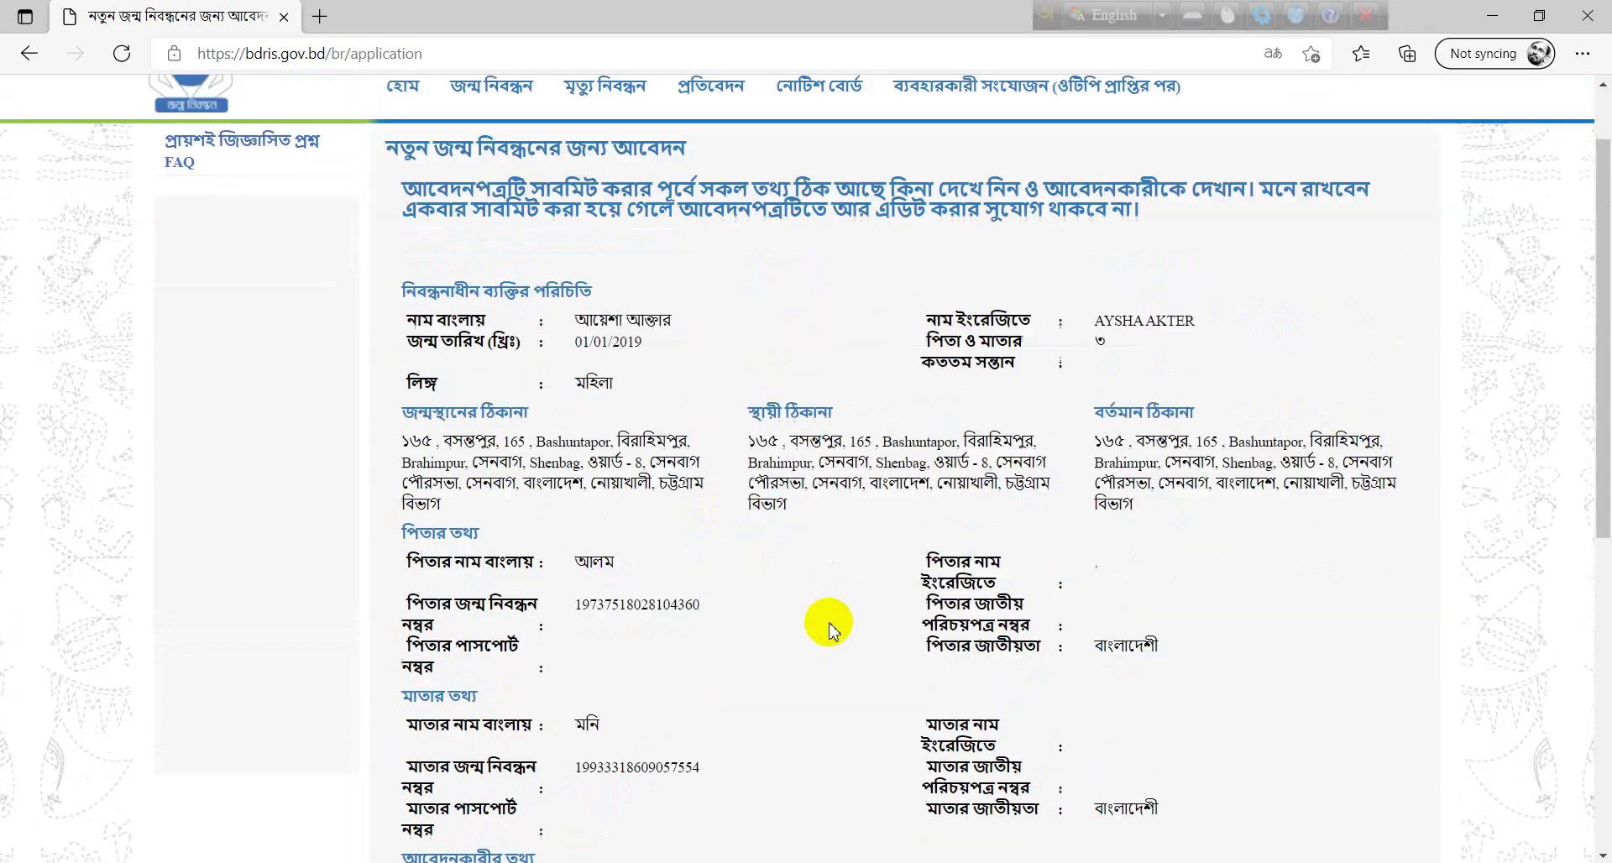